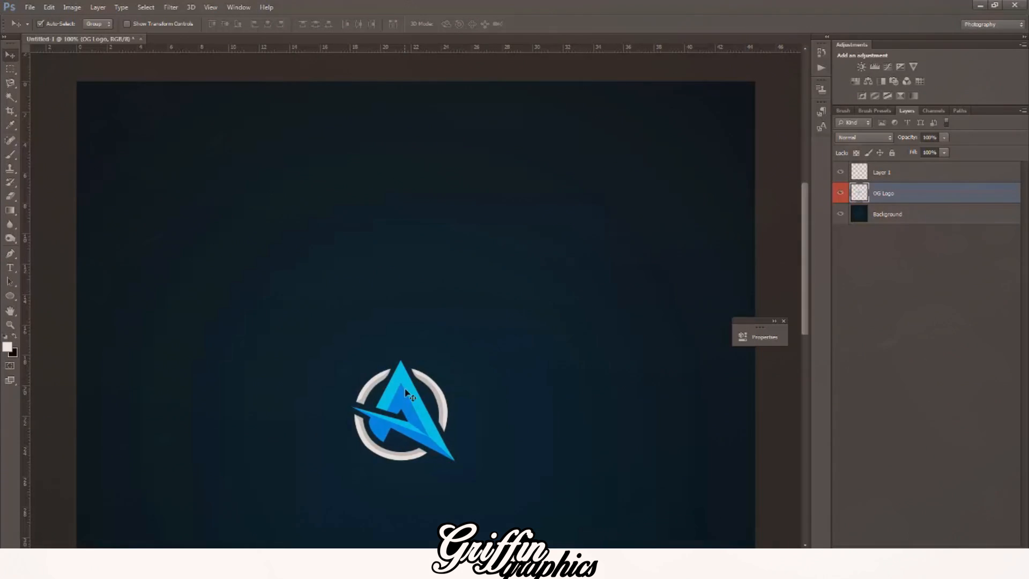
# Step: Move the OG Logo artwork to the upper-left corner of the canvas as a reference
pyautogui.moveTo(405, 394); pyautogui.dragTo(159, 131)
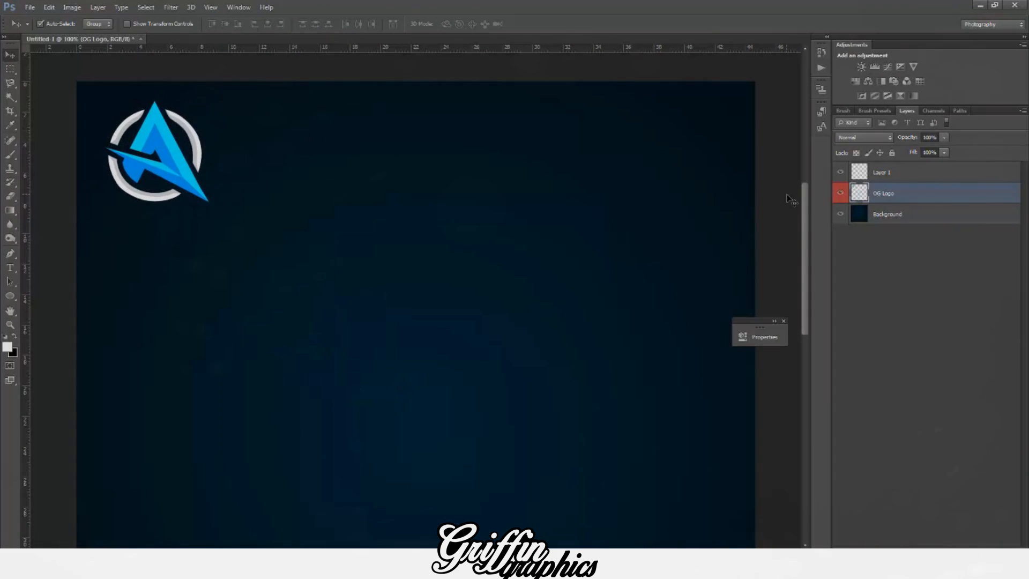
# Step: Try a Hue/Saturation adjustment layer with hue -180 above the OG Logo layer and delete it
pyautogui.click(855, 81)
pyautogui.moveTo(670, 401); pyautogui.dragTo(623, 412)
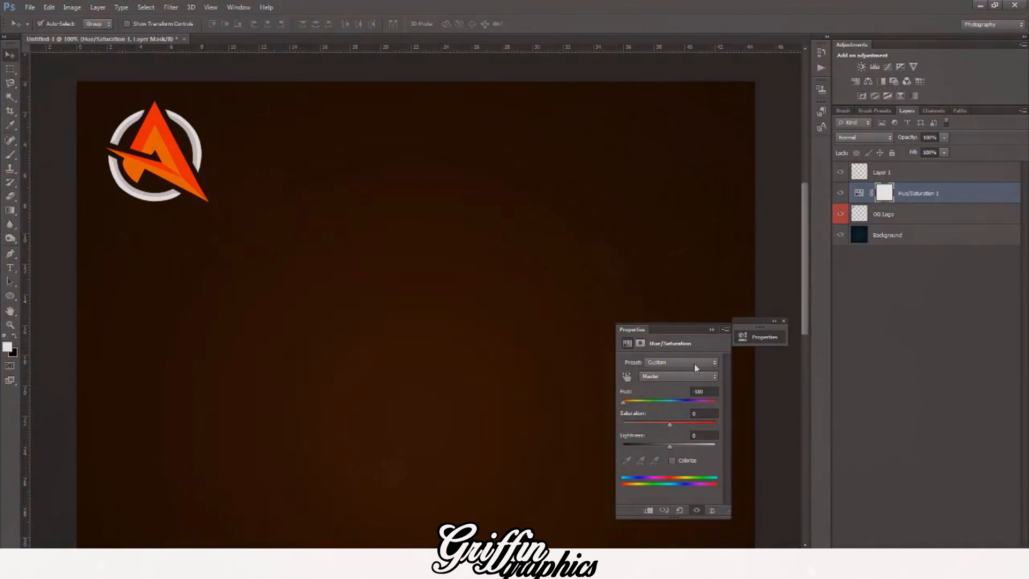
pyautogui.click(712, 330)
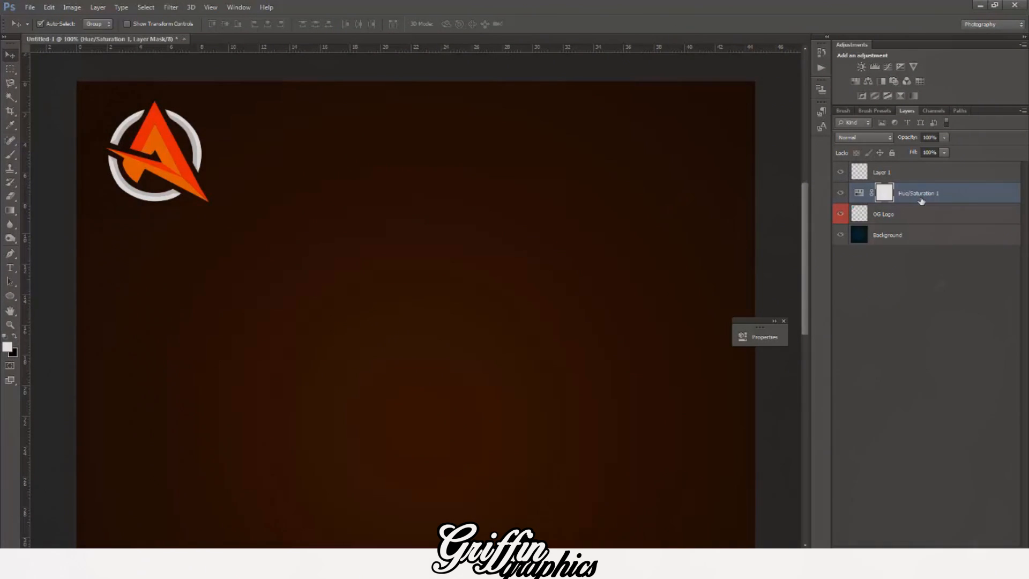
pyautogui.press('Delete')
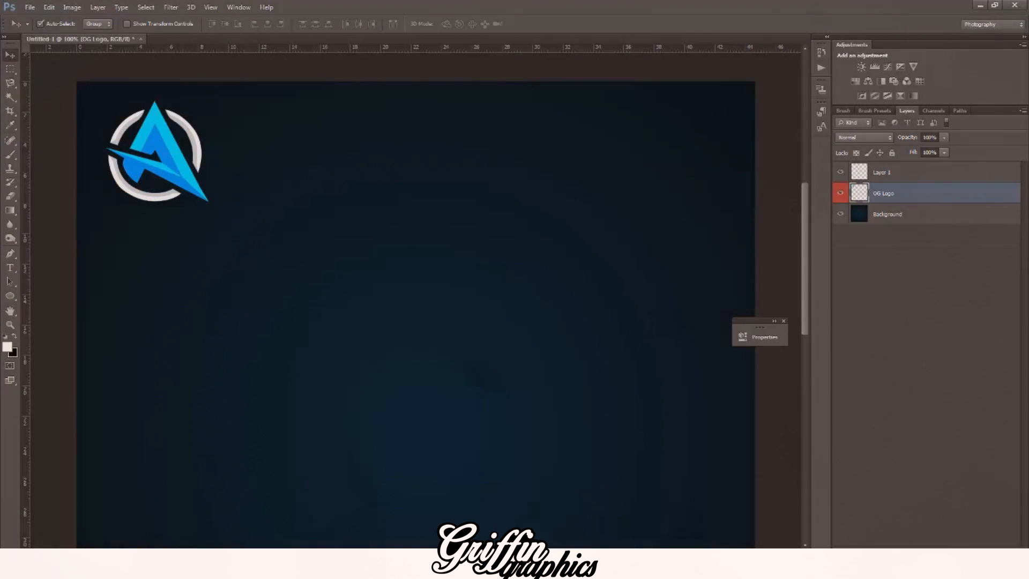
# Step: On Layer 1, begin a straight-edged Pen path for a large A, placing its left foot, apex and far-right tip
pyautogui.hotkey('ctrl', '-')
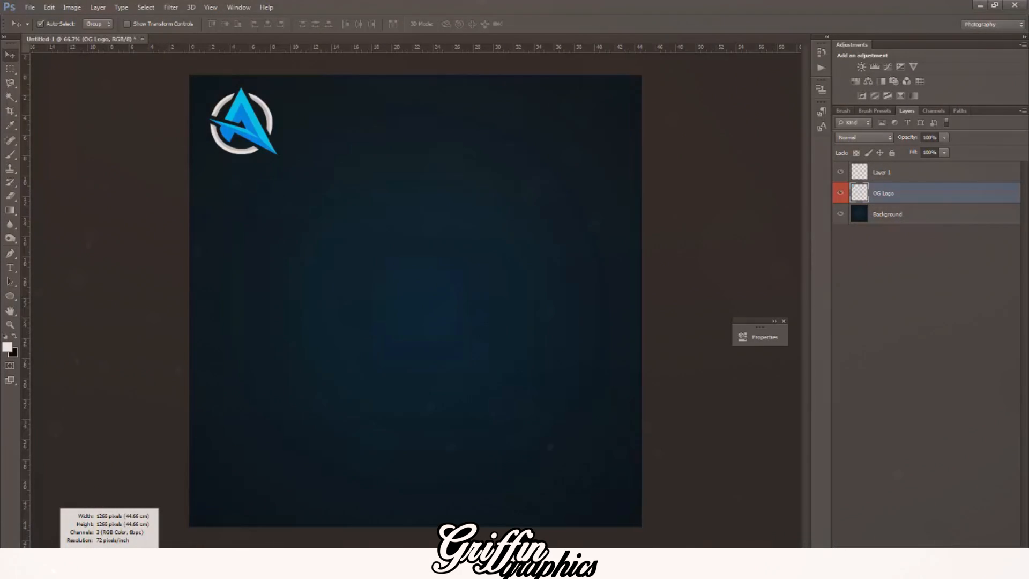
pyautogui.moveTo(15, 44); pyautogui.dragTo(1, 75)
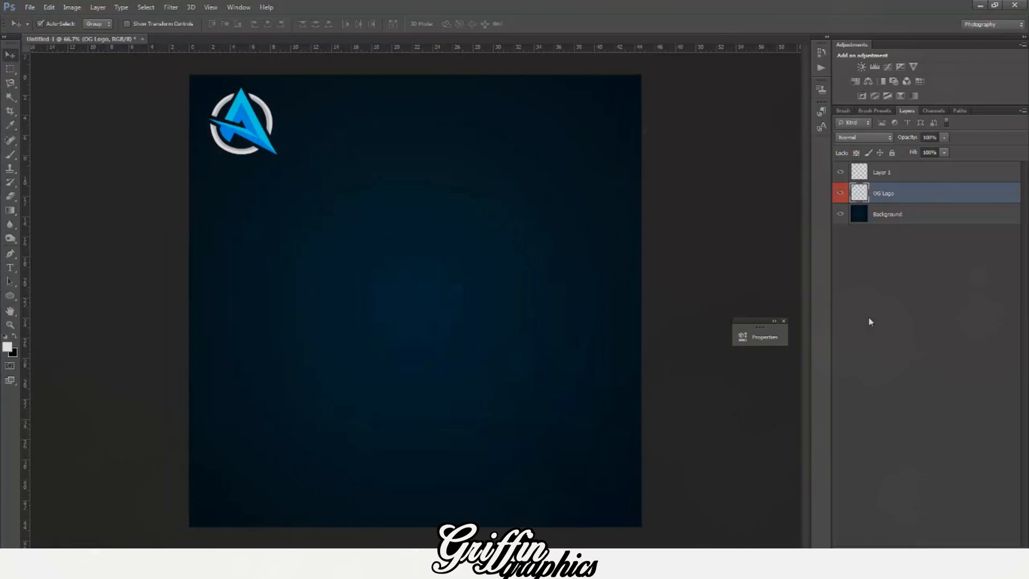
pyautogui.click(886, 173)
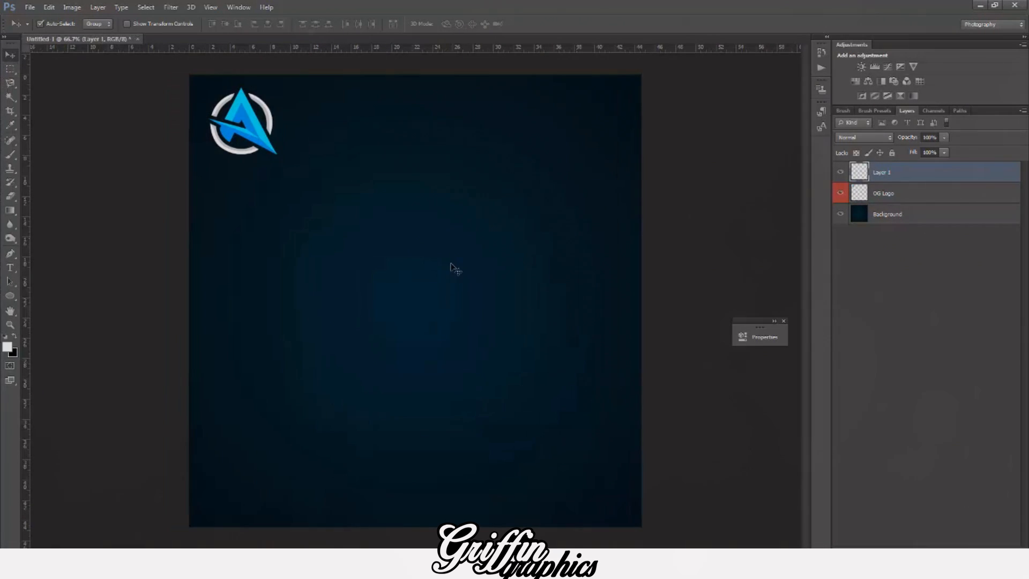
pyautogui.click(10, 255)
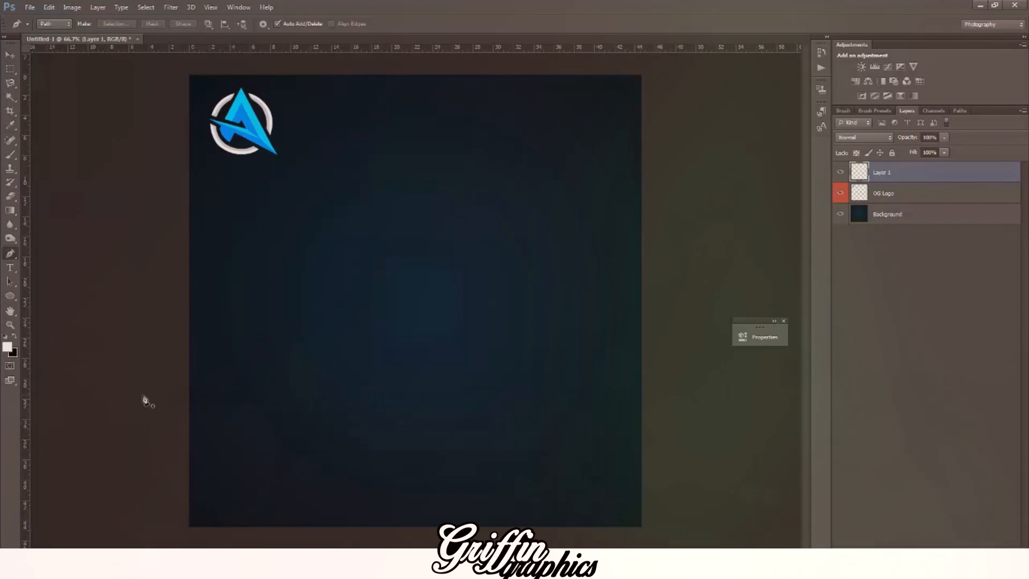
pyautogui.click(337, 411)
pyautogui.click(288, 366)
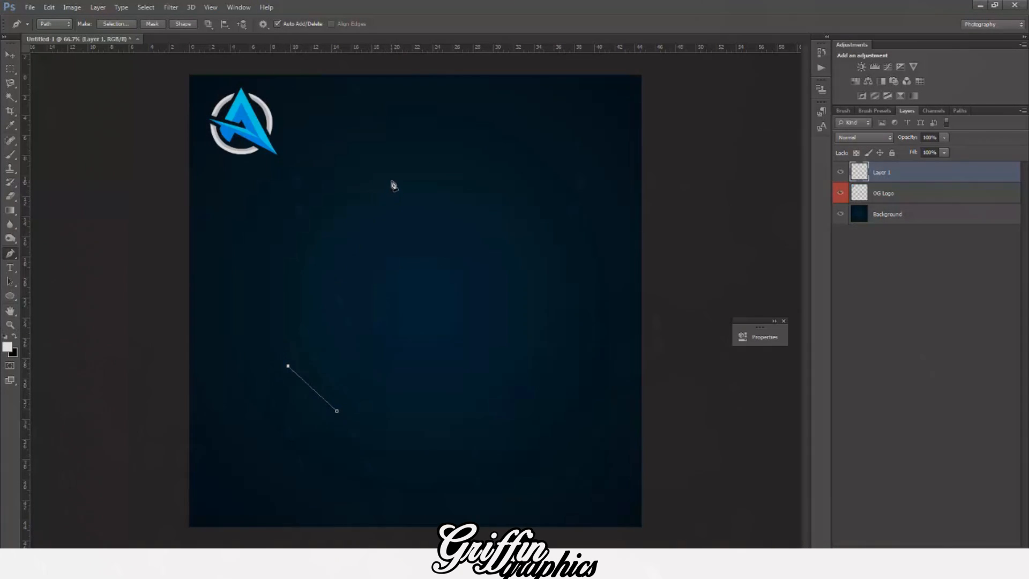
pyautogui.click(400, 165)
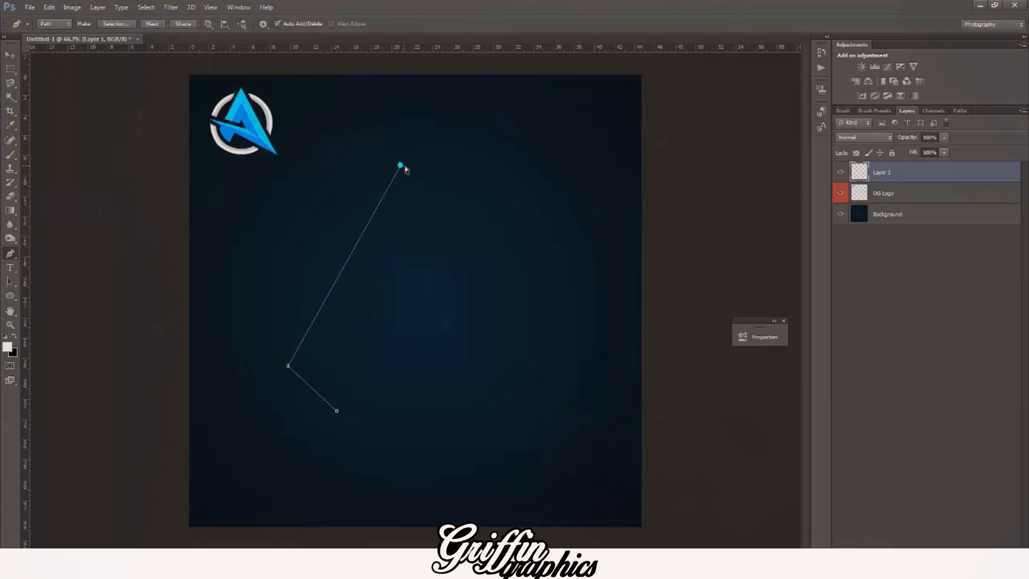
pyautogui.hotkey('ctrl', 'z')
pyautogui.click(404, 167)
pyautogui.click(527, 390)
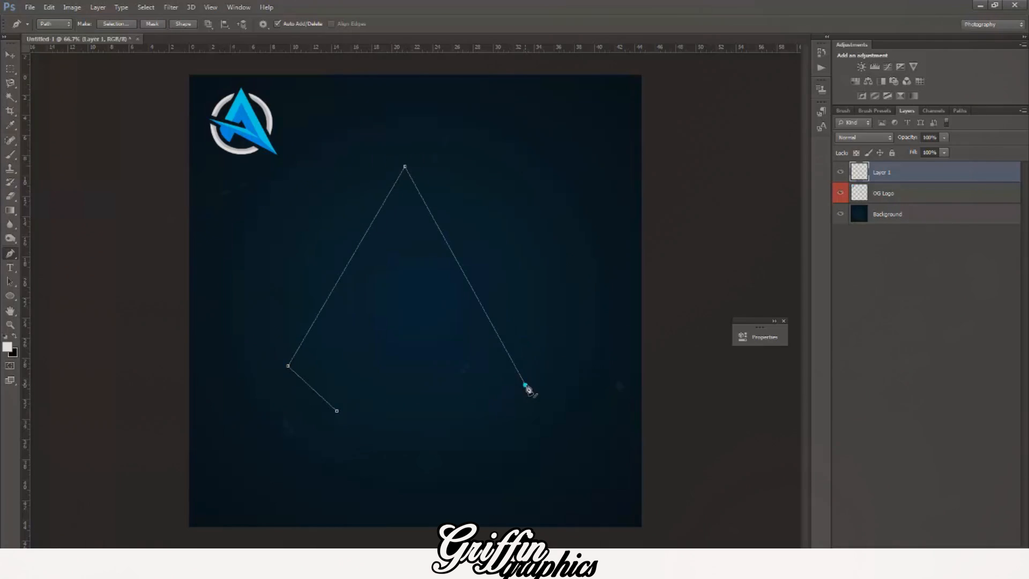
pyautogui.hotkey('ctrl', 'z')
pyautogui.click(559, 395)
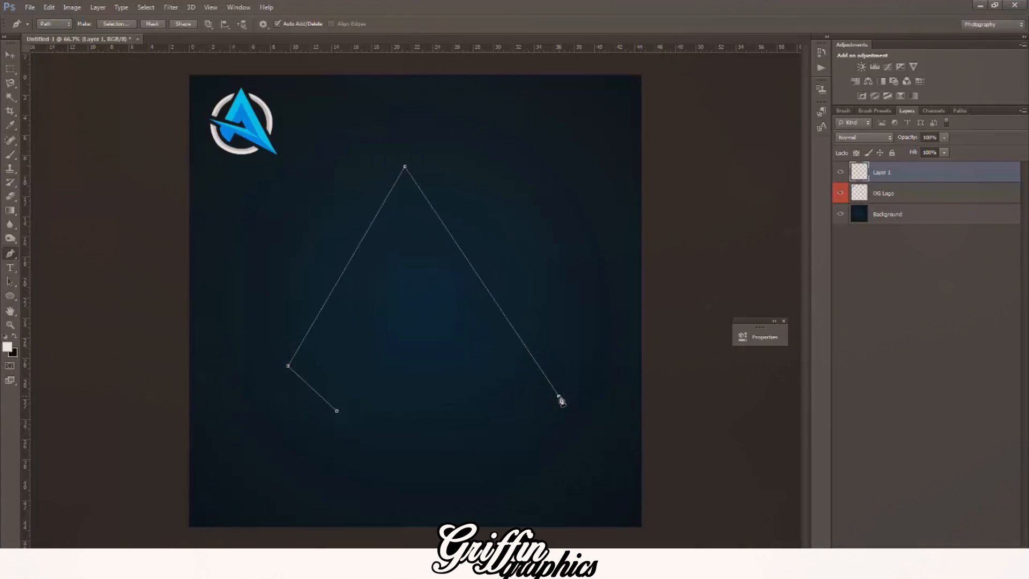
# Step: Complete the A path with a long crossbar point to the left and a small inner notch, closing it at the left foot
pyautogui.click(259, 252)
pyautogui.hotkey('ctrl', 'z')
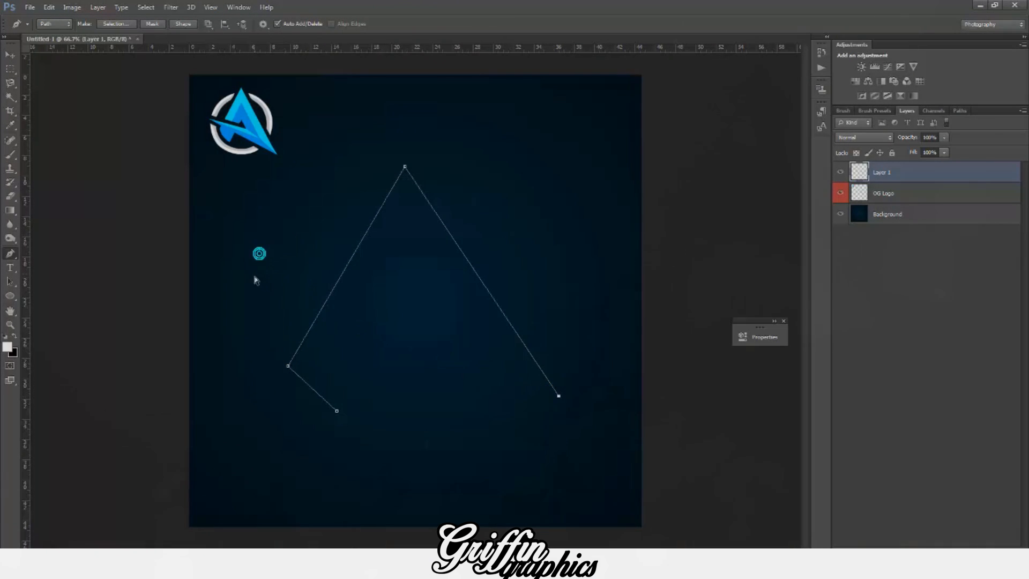
pyautogui.click(248, 269)
pyautogui.hotkey('ctrl', 'z')
pyautogui.click(248, 269)
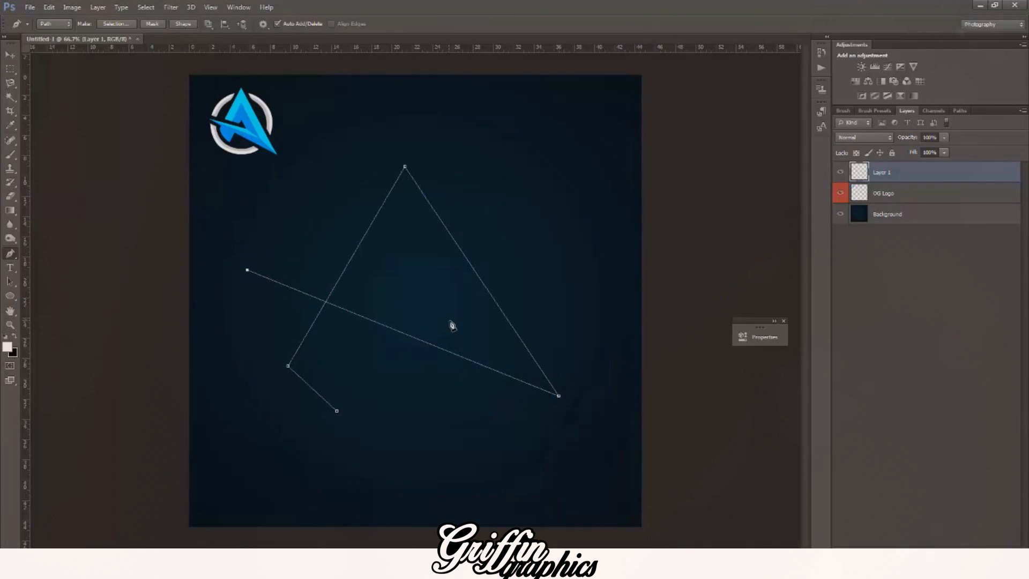
pyautogui.click(432, 301)
pyautogui.click(412, 262)
pyautogui.click(337, 411)
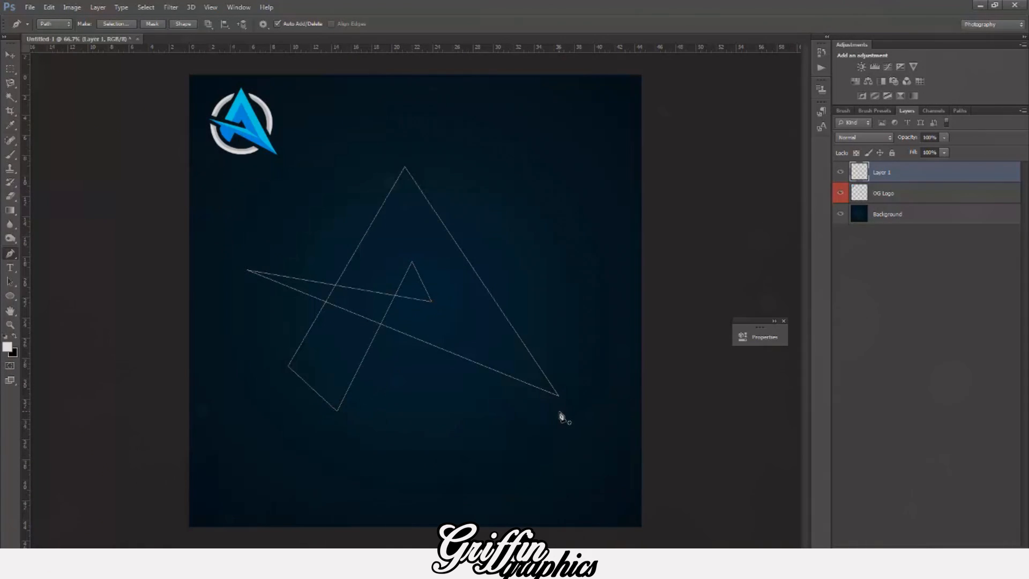
# Step: Convert the closed A path into a new anti-aliased selection
pyautogui.rightClick(514, 268)
pyautogui.click(547, 313)
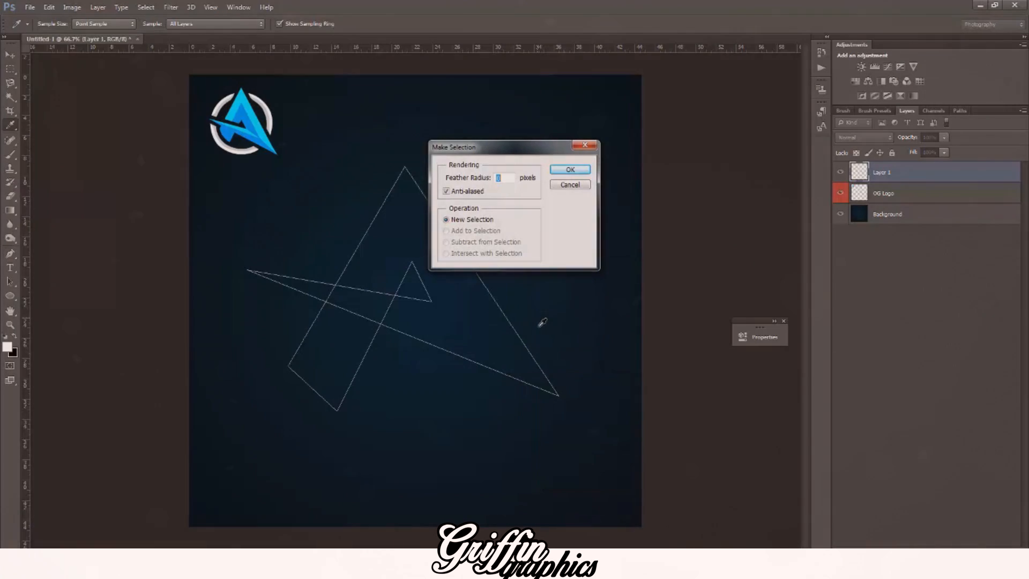
pyautogui.press('Return')
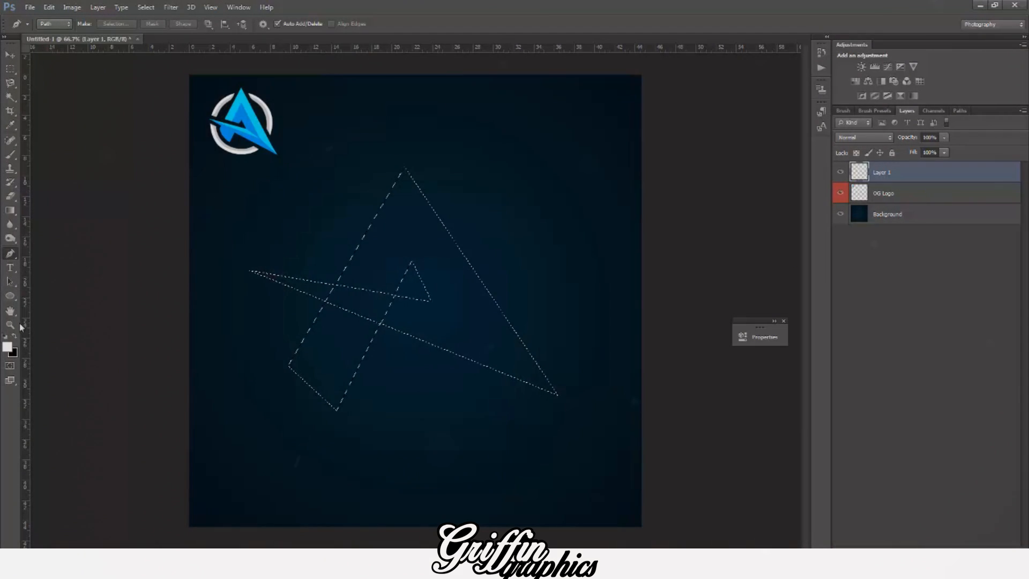
# Step: Set the foreground colour to bright cyan 05defd by sampling the reference logo
pyautogui.click(7, 346)
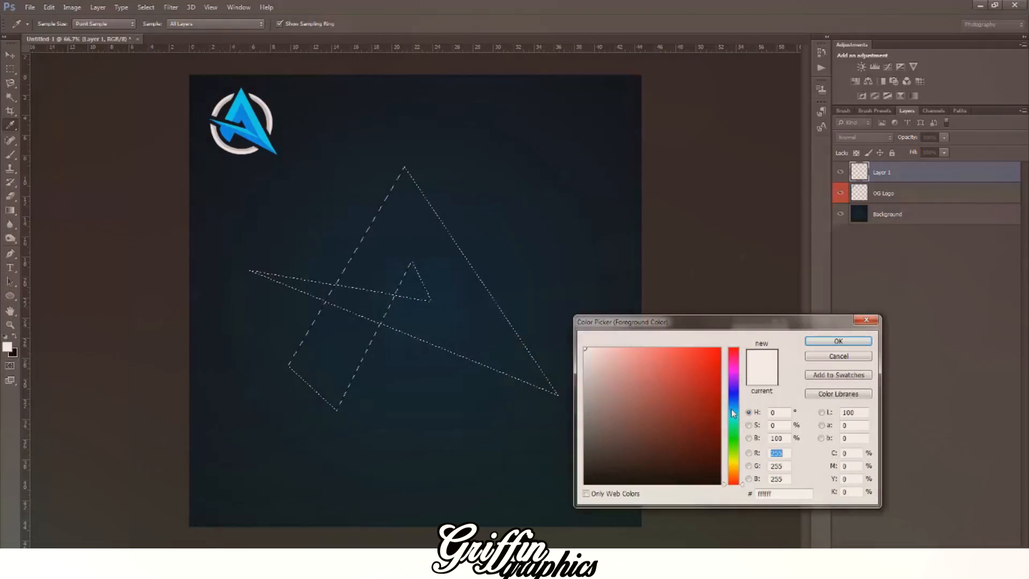
pyautogui.click(732, 406)
pyautogui.moveTo(664, 418); pyautogui.dragTo(788, 382)
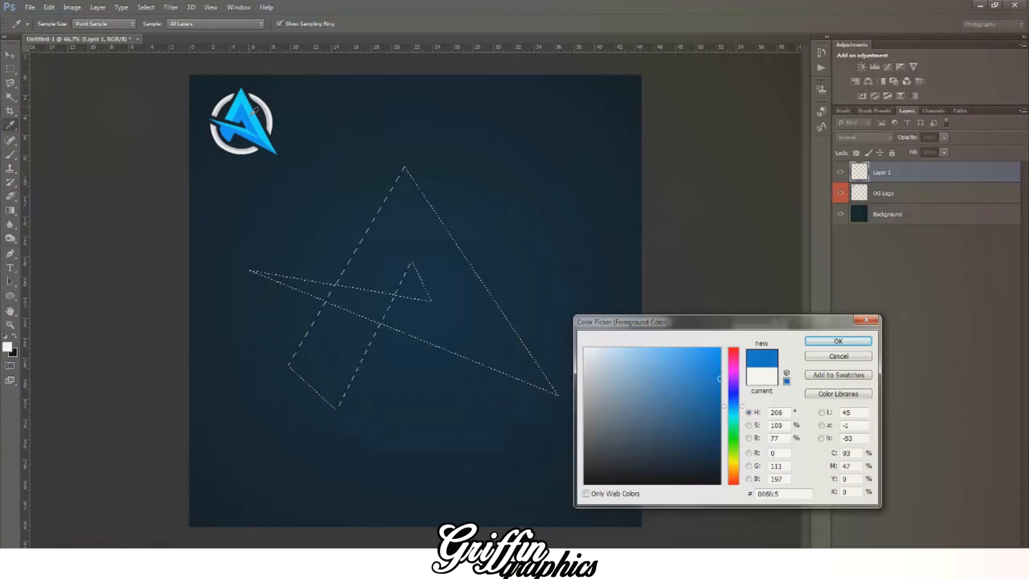
pyautogui.click(257, 115)
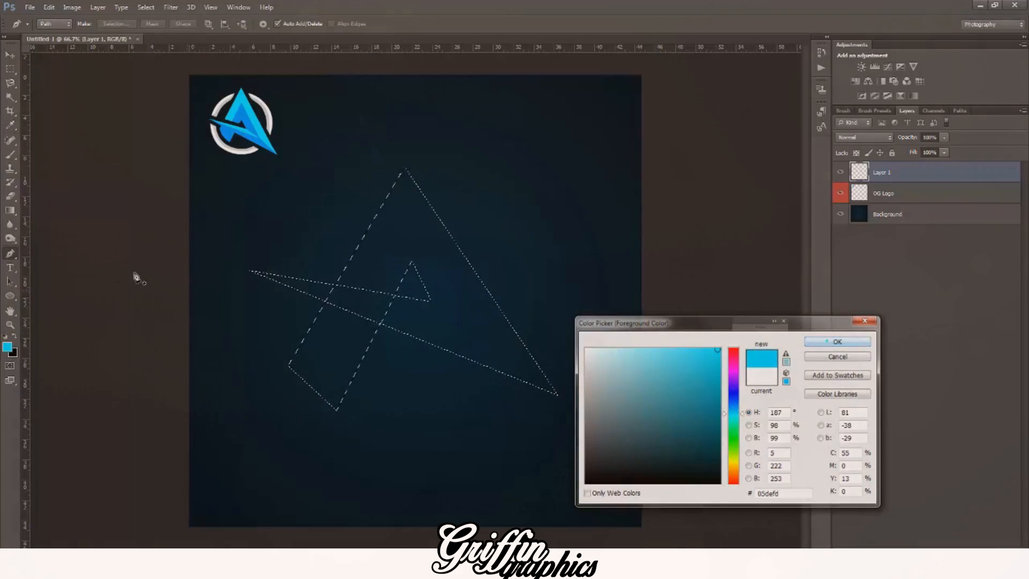
pyautogui.press('Return')
# Step: Fill the A selection on Layer 1 with the cyan foreground colour using the Paint Bucket
pyautogui.rightClick(11, 210)
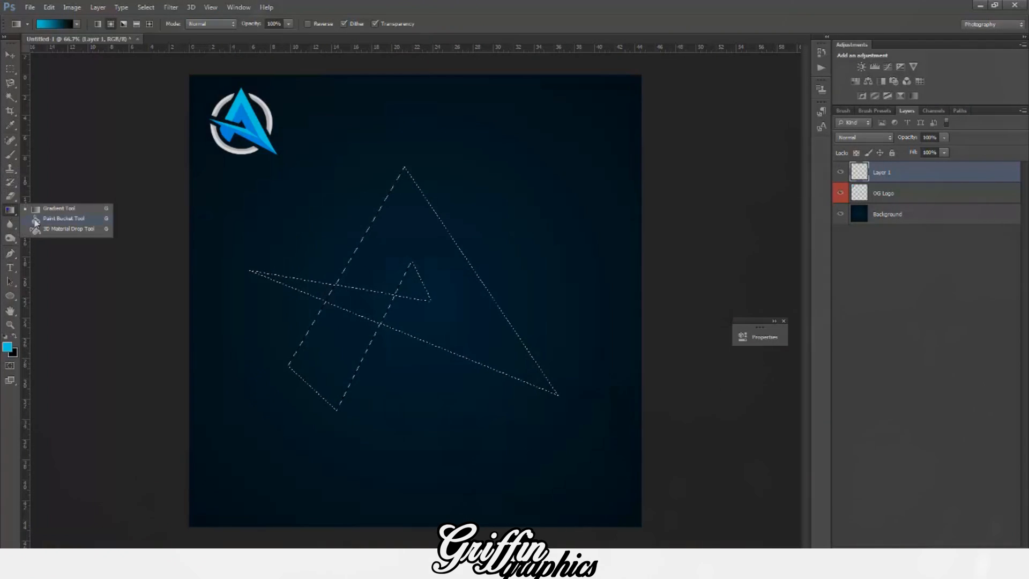
pyautogui.click(37, 220)
pyautogui.click(450, 295)
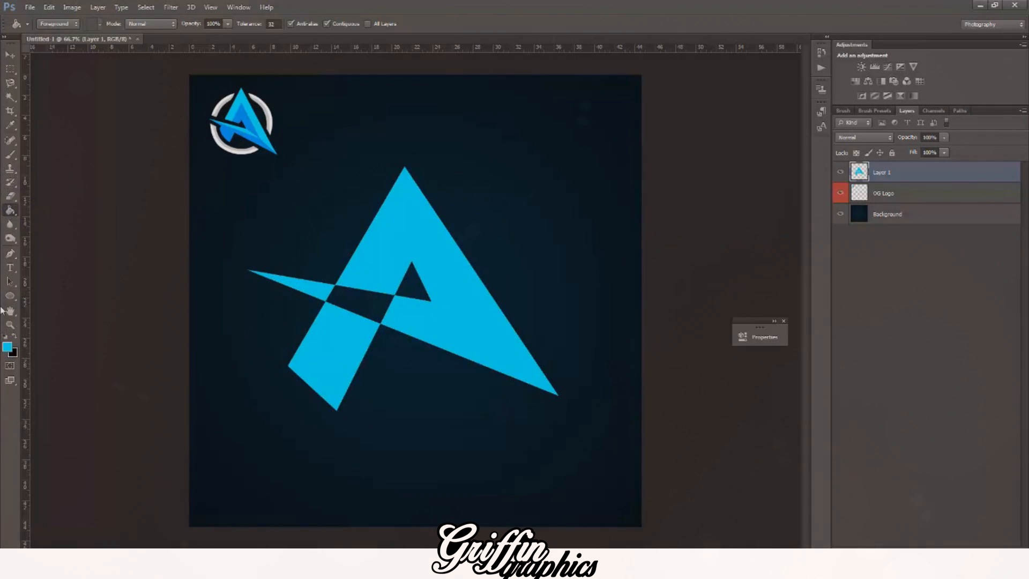
# Step: Draw a closed freeform practice path with curved segments below the A using the Pen tool
pyautogui.click(10, 253)
pyautogui.click(269, 427)
pyautogui.click(320, 459)
pyautogui.moveTo(385, 439); pyautogui.dragTo(397, 438)
pyautogui.click(438, 462)
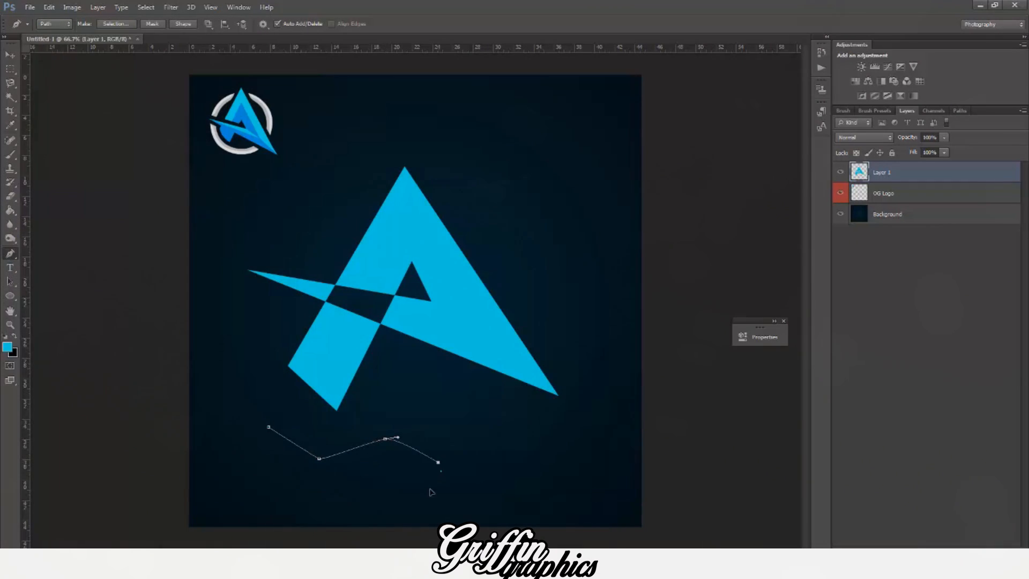
pyautogui.moveTo(430, 489); pyautogui.dragTo(437, 490)
pyautogui.moveTo(386, 512); pyautogui.dragTo(337, 520)
pyautogui.moveTo(275, 513); pyautogui.dragTo(258, 499)
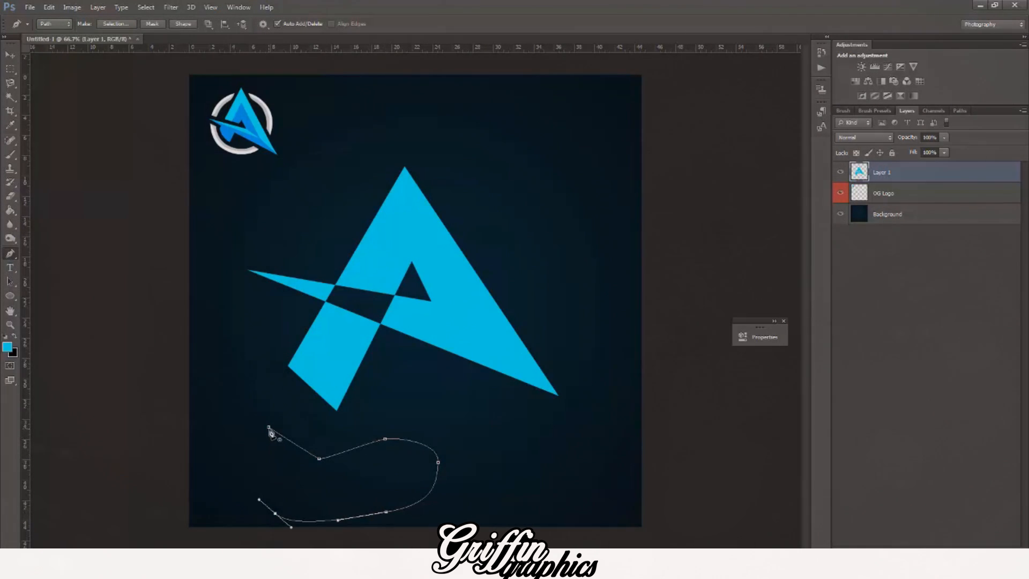
pyautogui.click(268, 427)
# Step: Convert the practice path to a selection, try filling it with cyan, and undo both the fill and the selection
pyautogui.rightClick(341, 484)
pyautogui.click(384, 279)
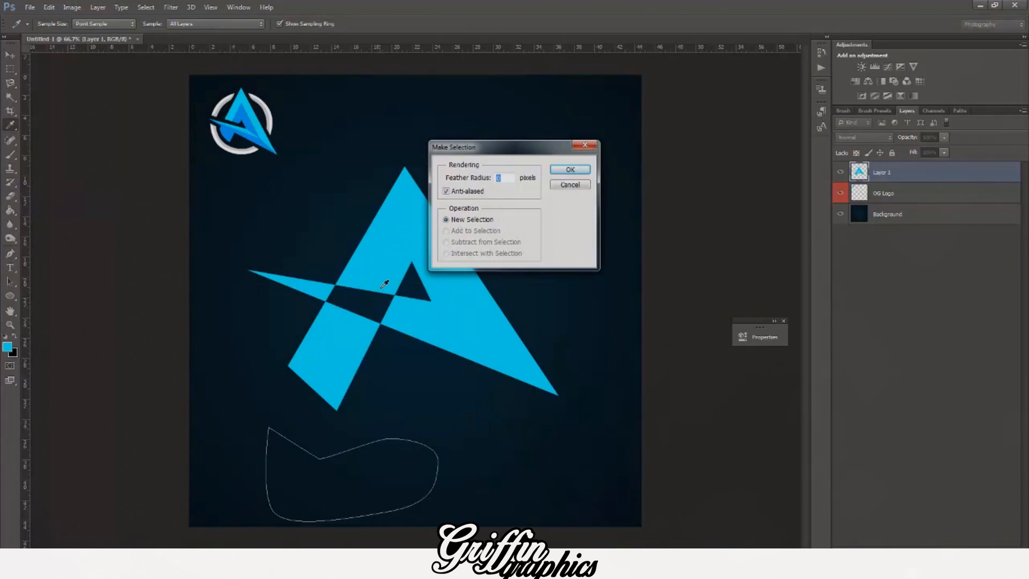
pyautogui.press('Return')
pyautogui.click(9, 210)
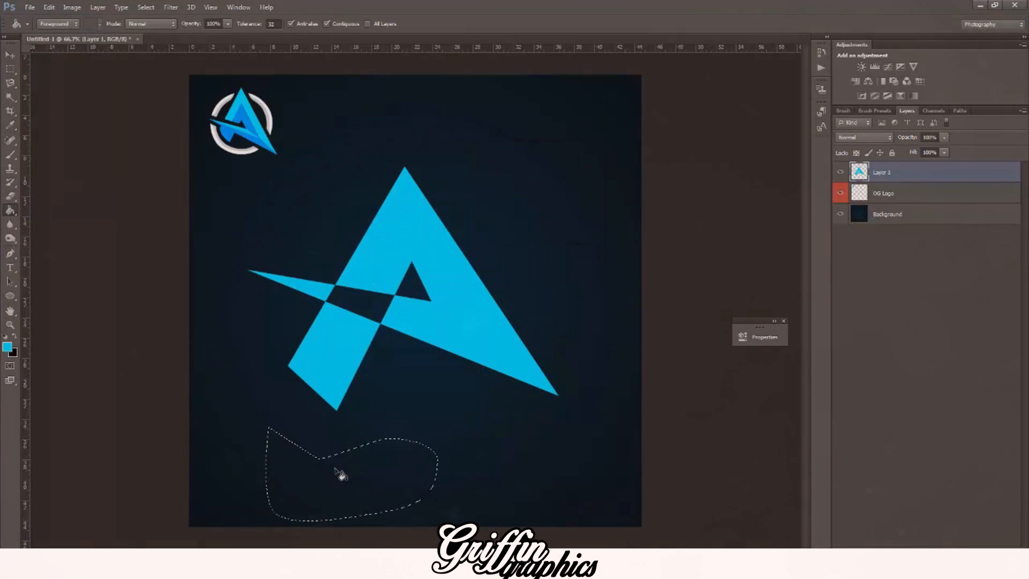
pyautogui.click(335, 469)
pyautogui.hotkey('ctrl', 'alt', 'z')
pyautogui.hotkey('ctrl', 'alt', 'z')
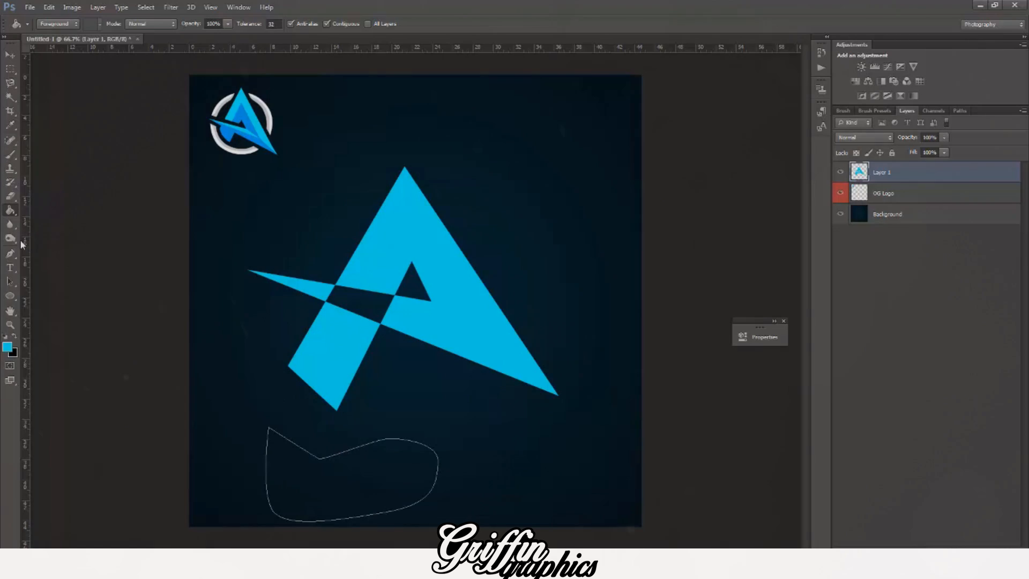
# Step: Delete the curved practice path below the A
pyautogui.click(10, 253)
pyautogui.rightClick(227, 395)
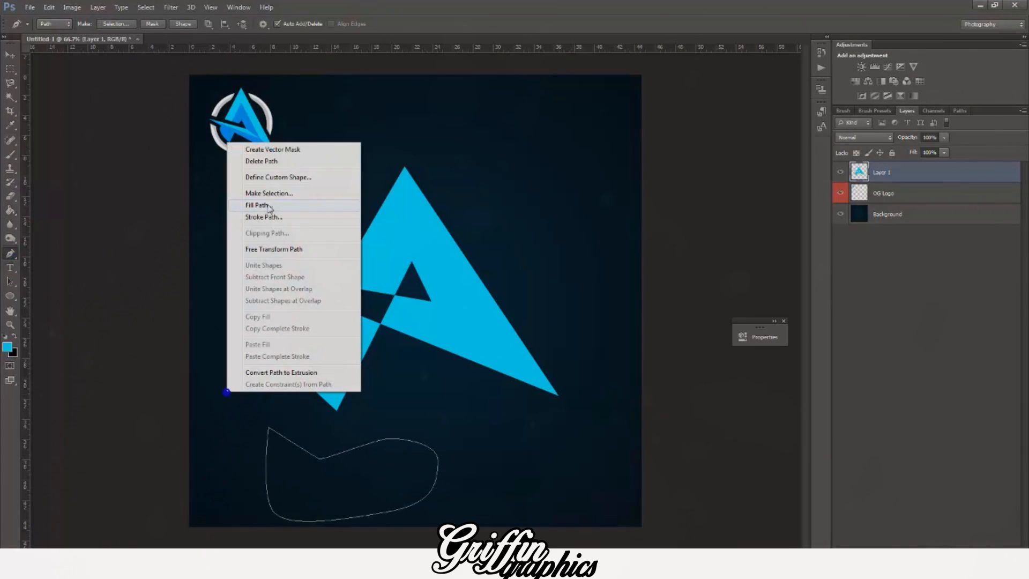
pyautogui.click(265, 161)
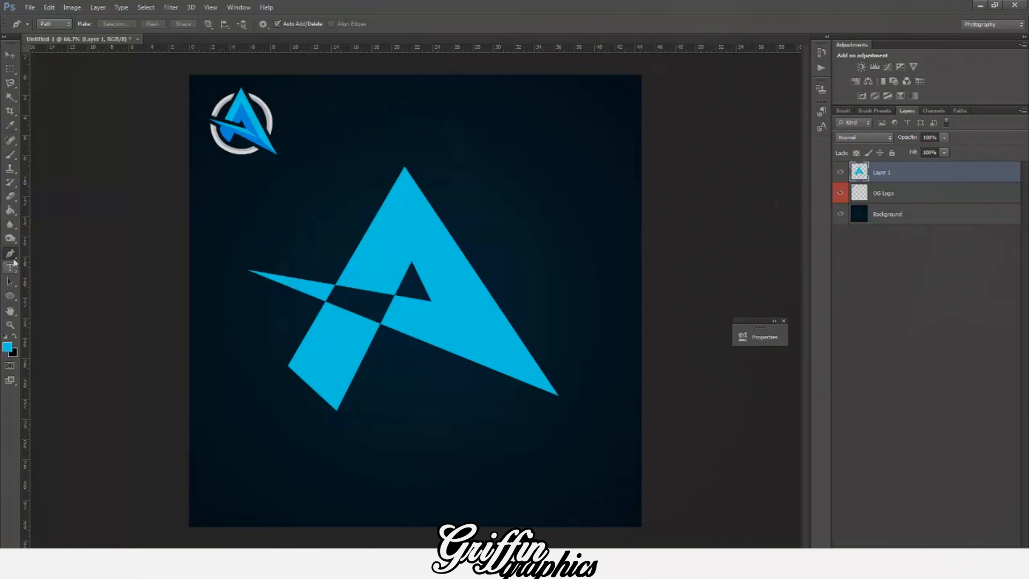
# Step: Trace a closed Pen path around the dark gap where the crossbar crosses the left leg and convert it to a selection
pyautogui.click(379, 323)
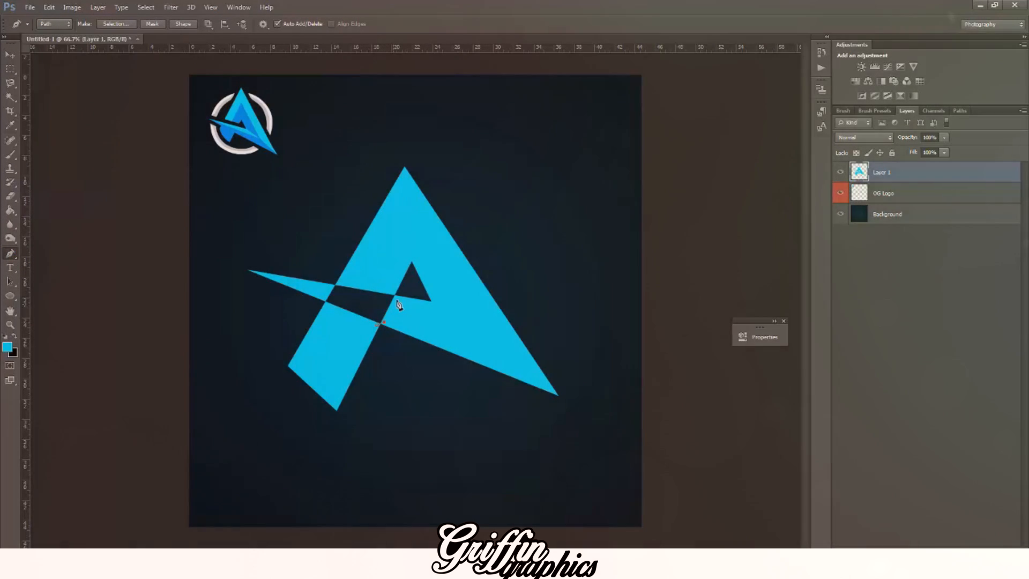
pyautogui.click(397, 298)
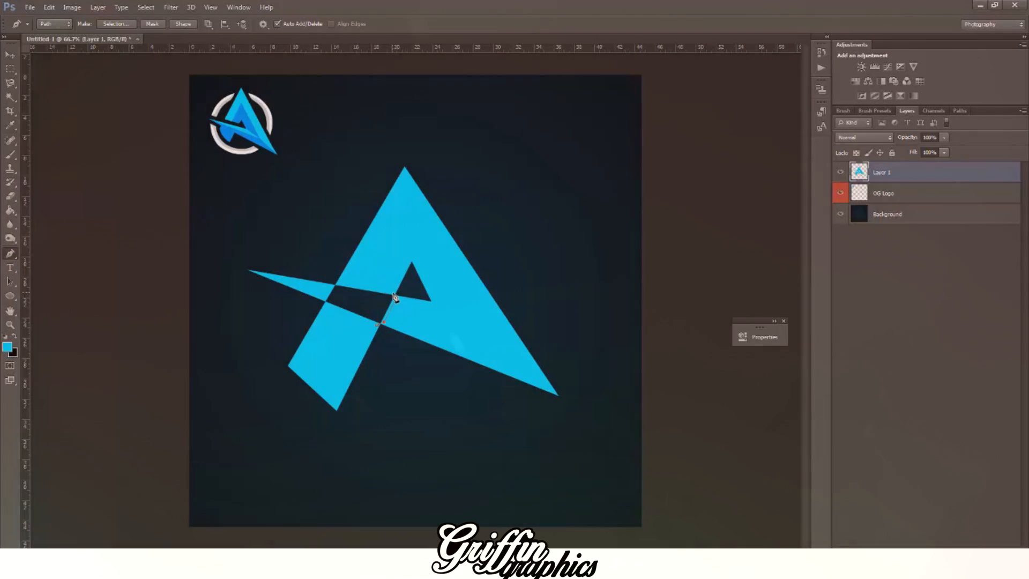
pyautogui.click(338, 281)
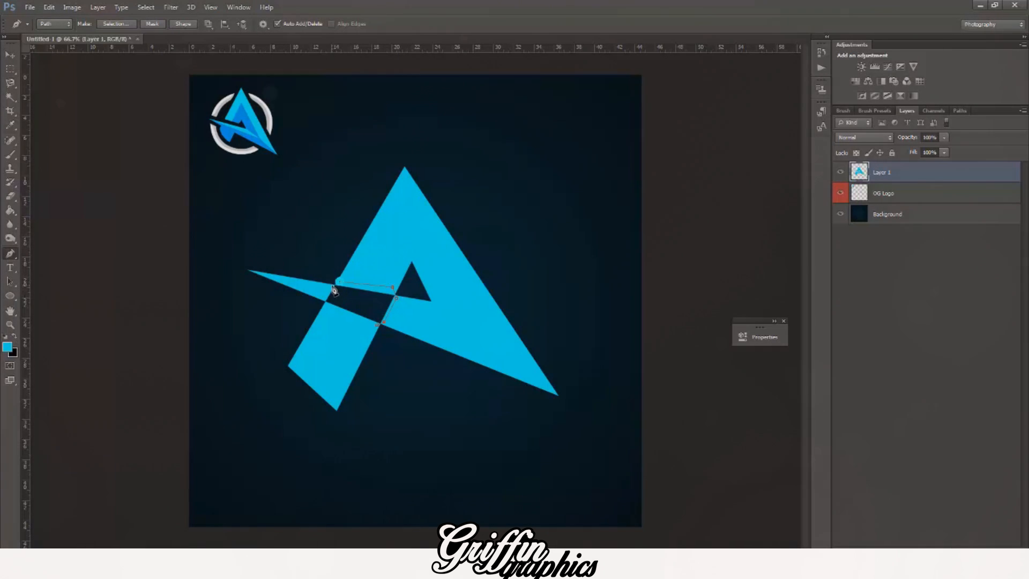
pyautogui.click(331, 287)
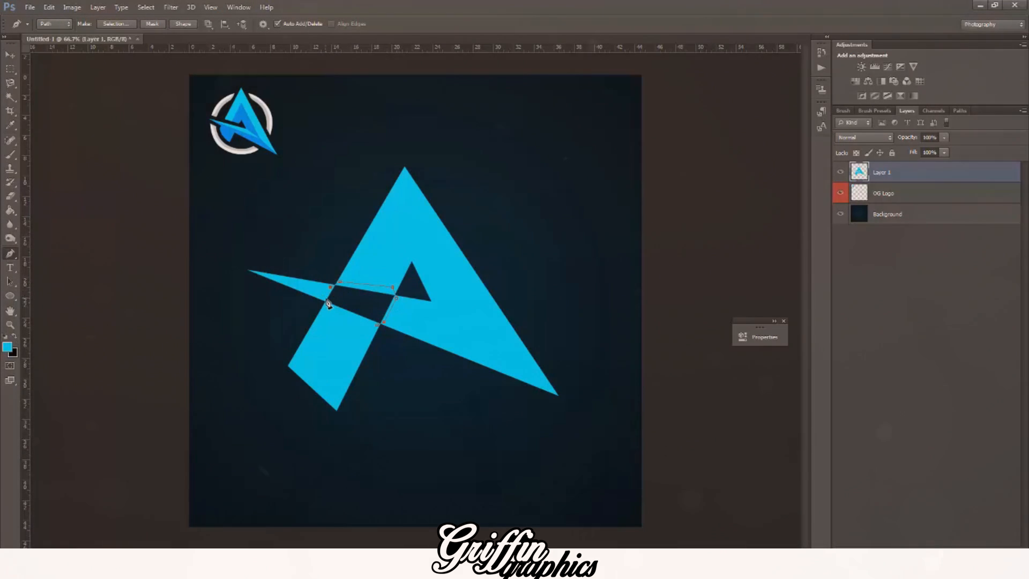
pyautogui.click(327, 306)
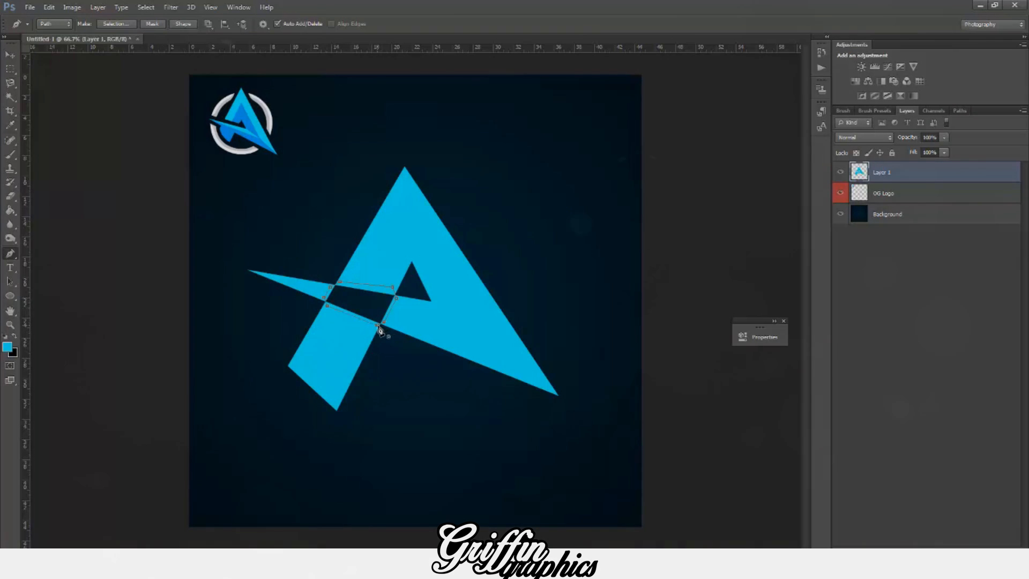
pyautogui.click(379, 328)
pyautogui.rightClick(376, 301)
pyautogui.click(405, 341)
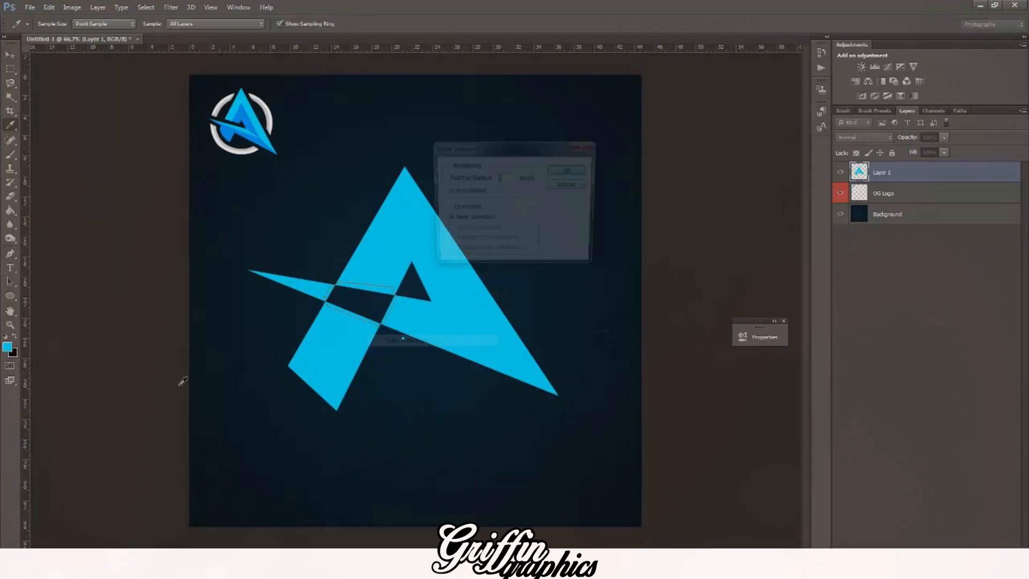
pyautogui.press('Return')
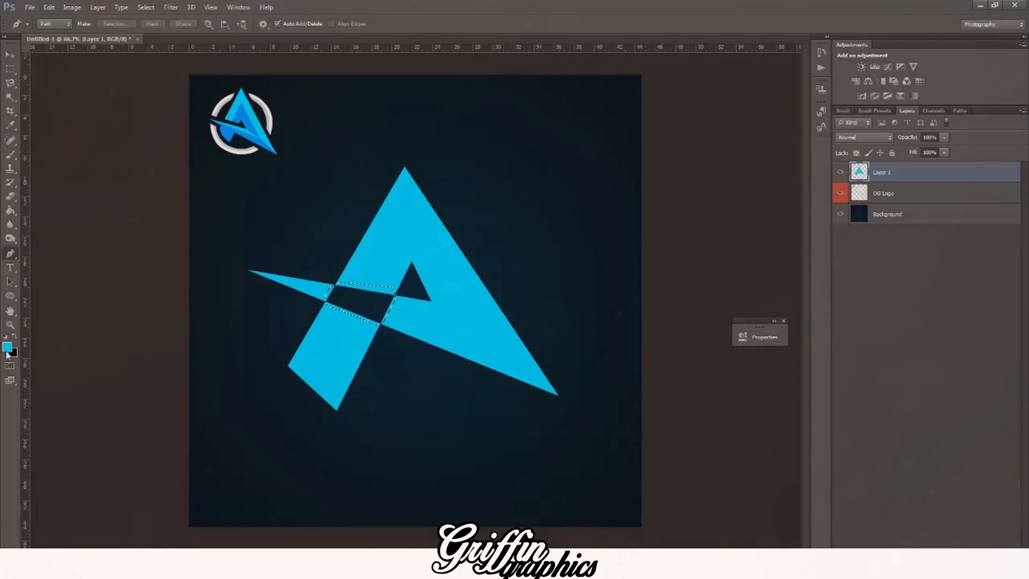
# Step: Fill the selected gap with the cyan foreground colour on a new layer using the Paint Bucket, and deselect
pyautogui.click(10, 210)
pyautogui.hotkey('ctrl', 'shift', 'alt', 'n')
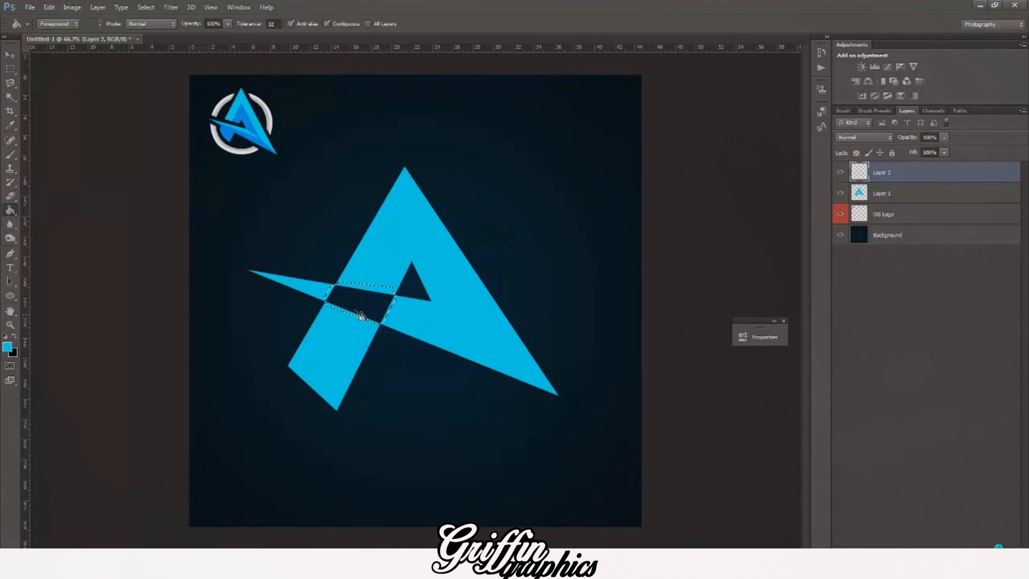
pyautogui.click(357, 318)
pyautogui.hotkey('ctrl', 'd')
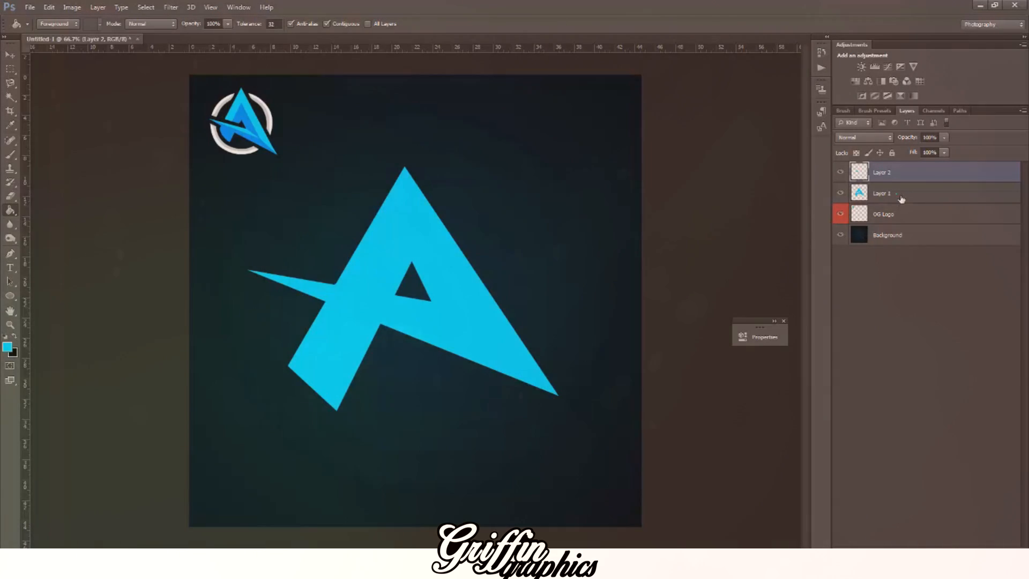
# Step: Merge the gap-fill layer and Layer 1 into a single layer
pyautogui.keyDown('ctrl'); pyautogui.click(900, 196); pyautogui.keyUp('ctrl')
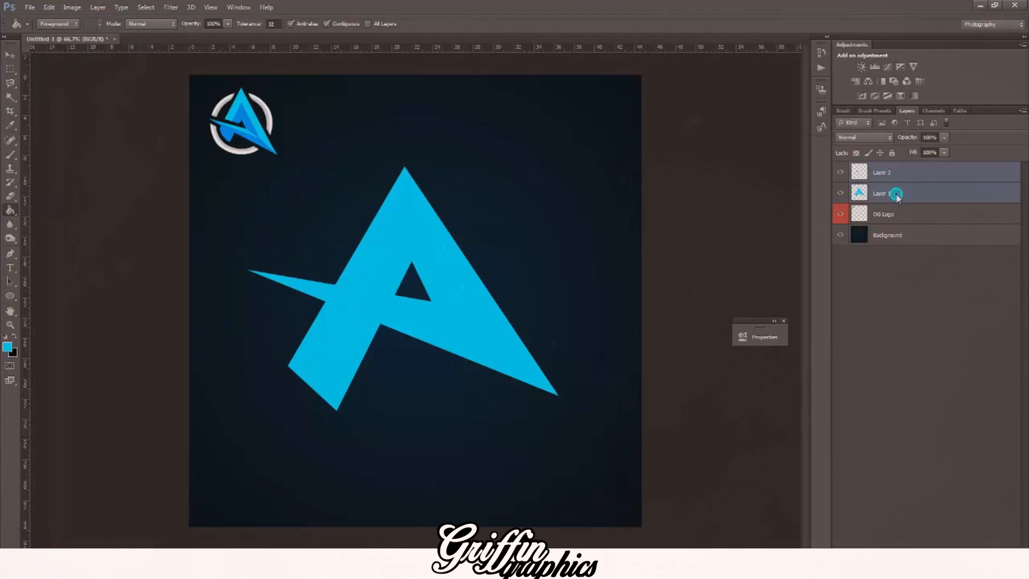
pyautogui.rightClick(896, 193)
pyautogui.click(775, 388)
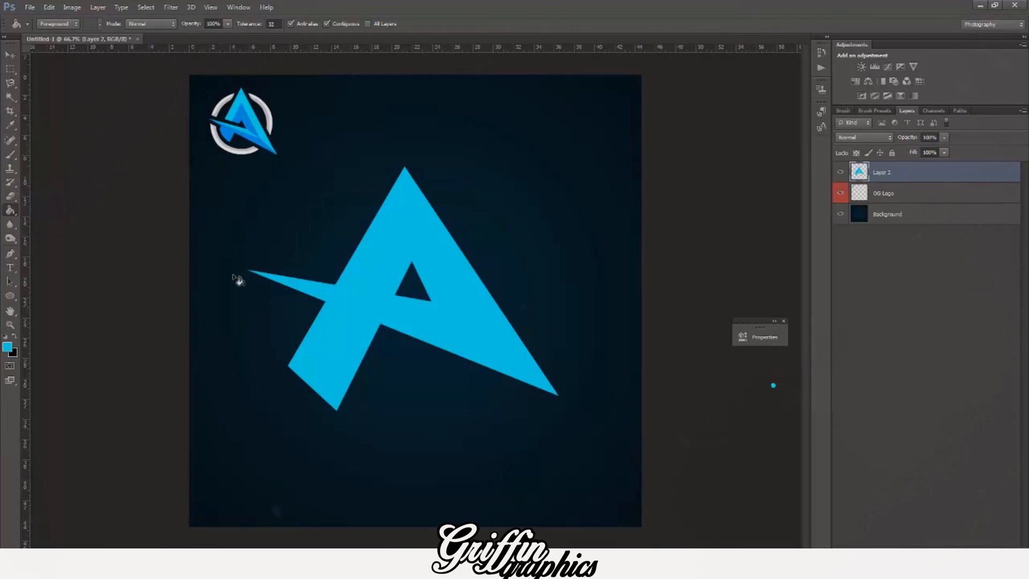
# Step: Add a new layer and draw a closed Pen path for the inner shading of the A, along both legs and around the triangular hole
pyautogui.click(11, 254)
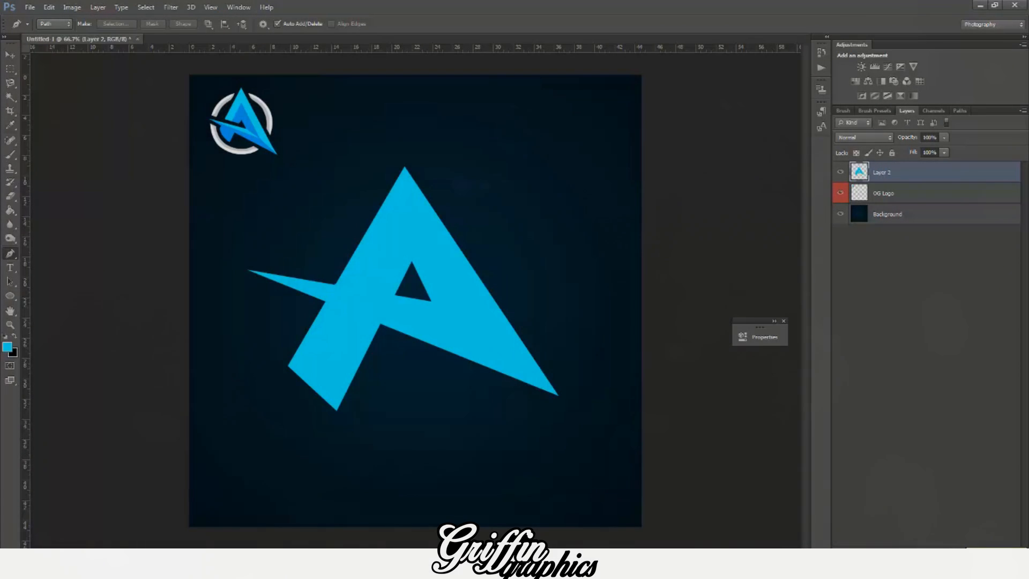
pyautogui.click(996, 551)
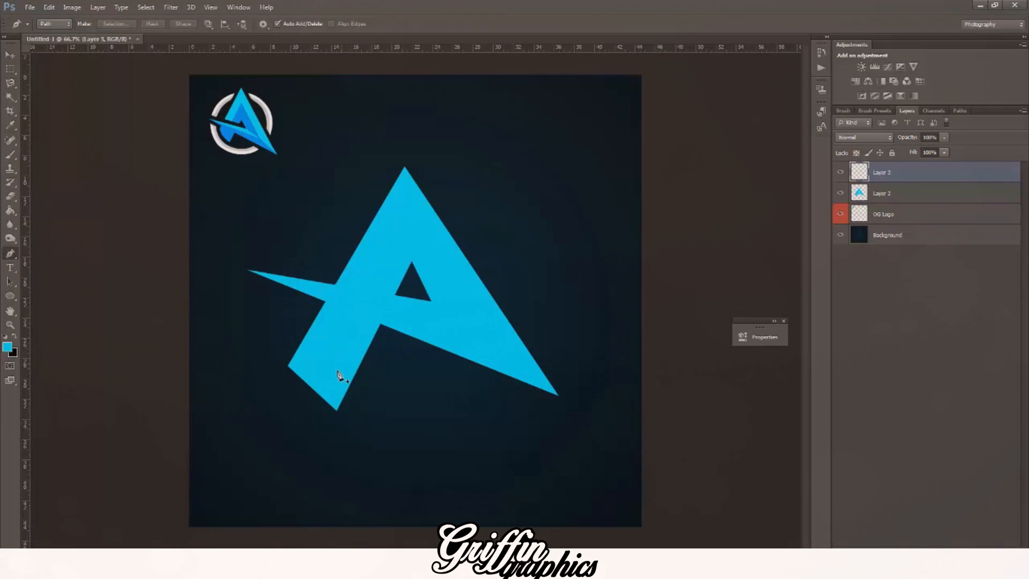
pyautogui.click(307, 392)
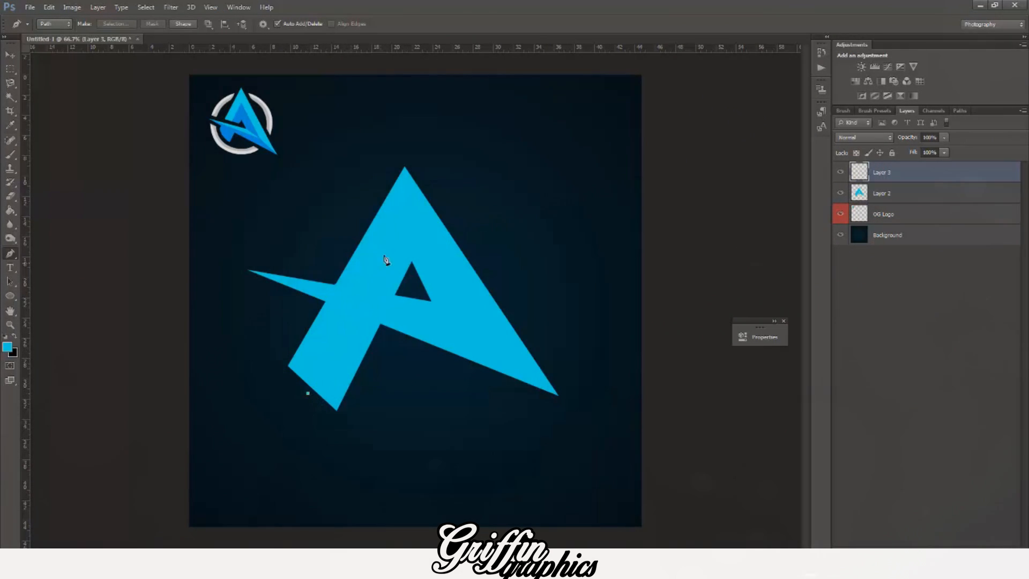
pyautogui.click(404, 219)
pyautogui.click(486, 339)
pyautogui.click(477, 336)
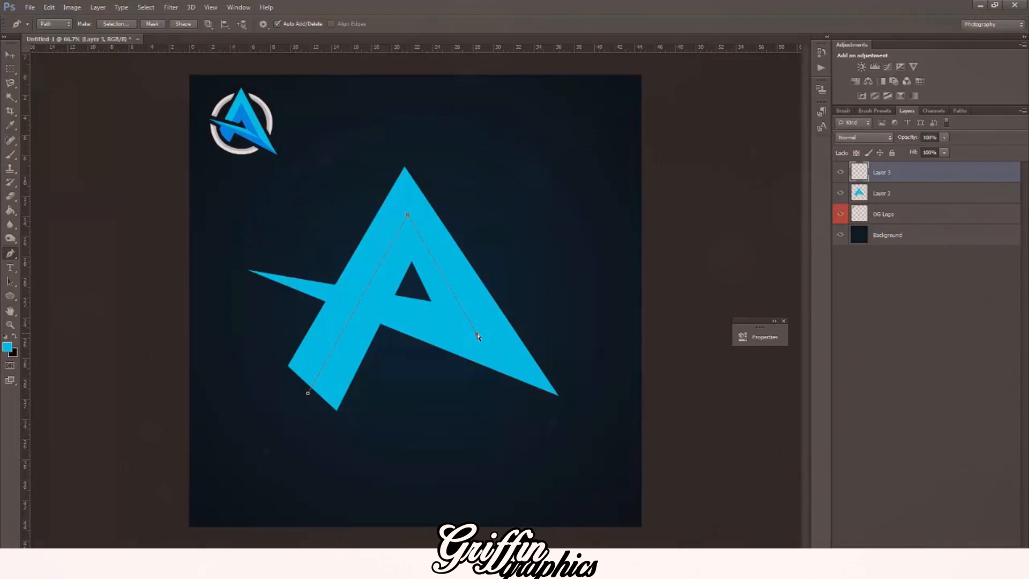
pyautogui.click(566, 399)
pyautogui.click(397, 295)
pyautogui.click(332, 421)
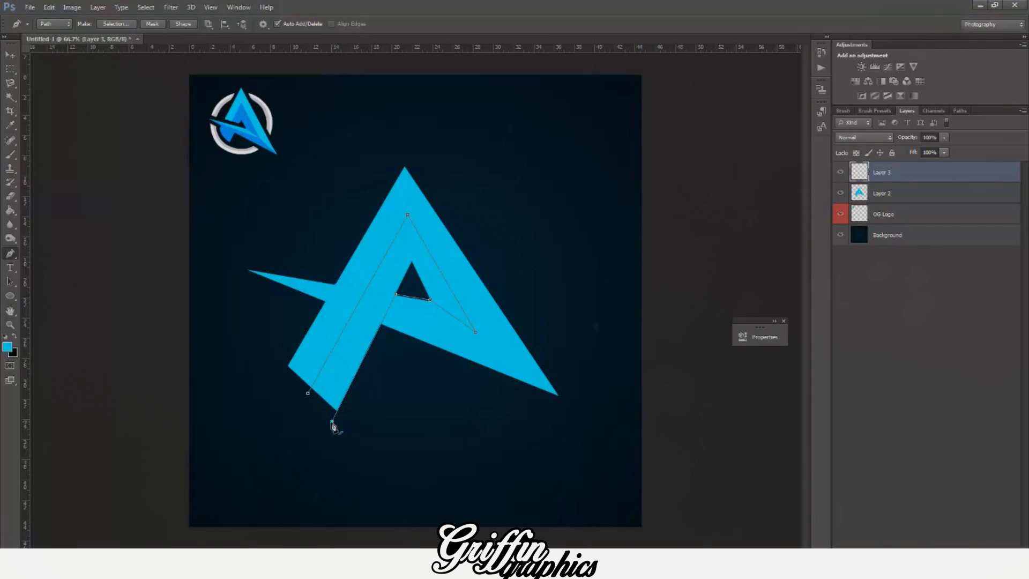
pyautogui.hotkey('ctrl', 'z')
pyautogui.click(306, 394)
# Step: Convert the inner shading path to a selection, fill it with black on Layer 3, and deselect
pyautogui.rightClick(360, 320)
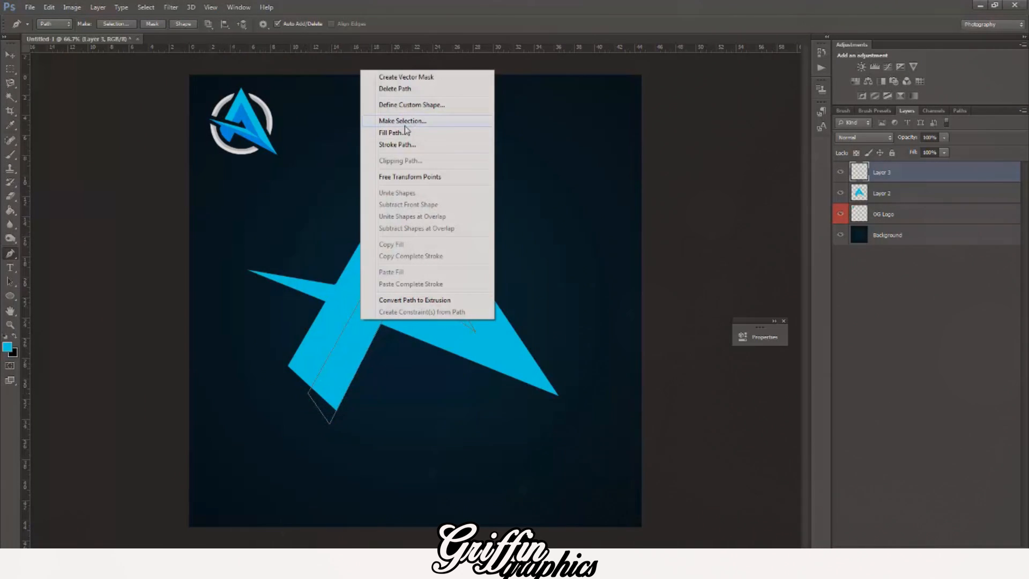
pyautogui.click(405, 126)
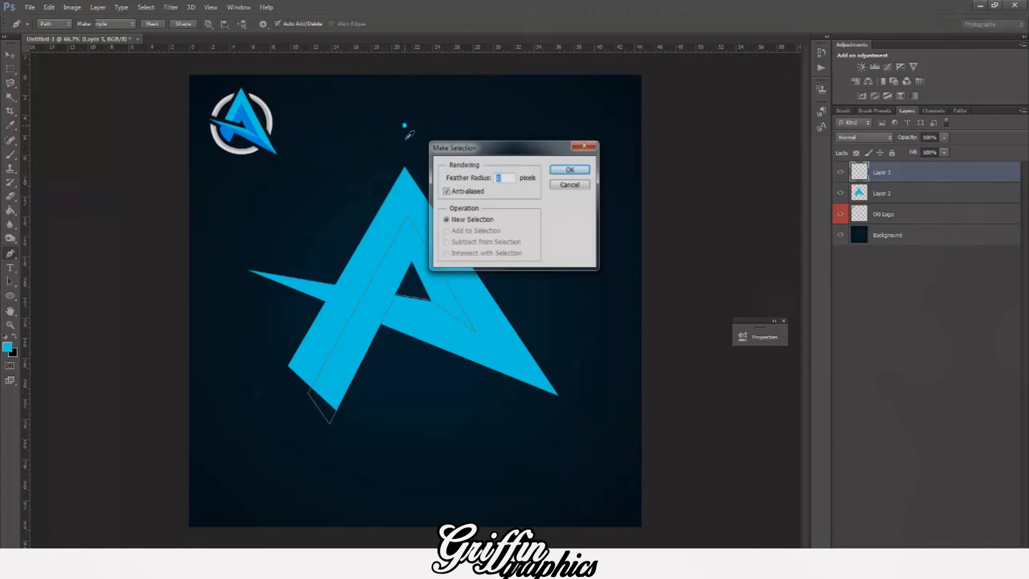
pyautogui.press('Return')
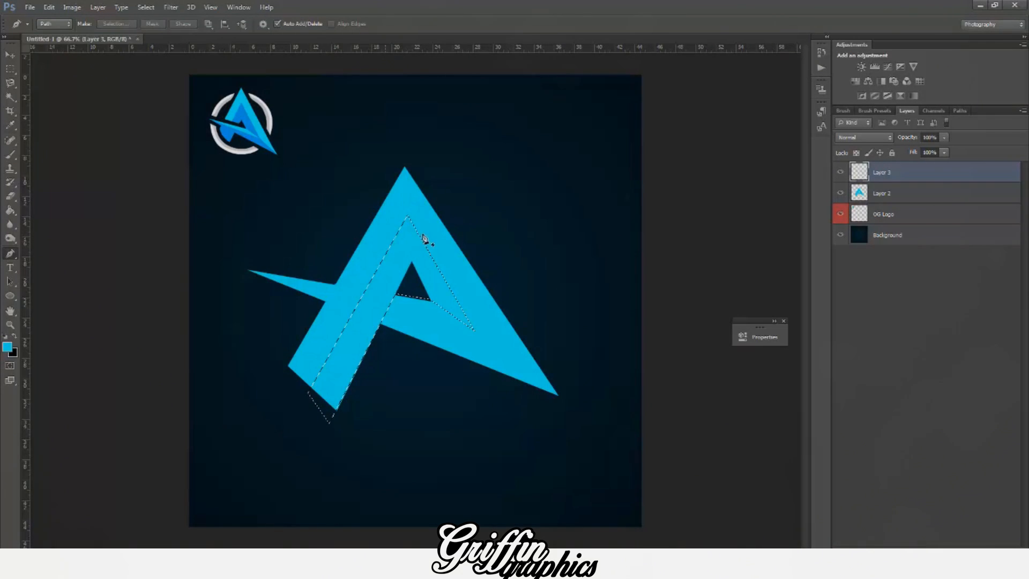
pyautogui.click(13, 336)
pyautogui.click(11, 212)
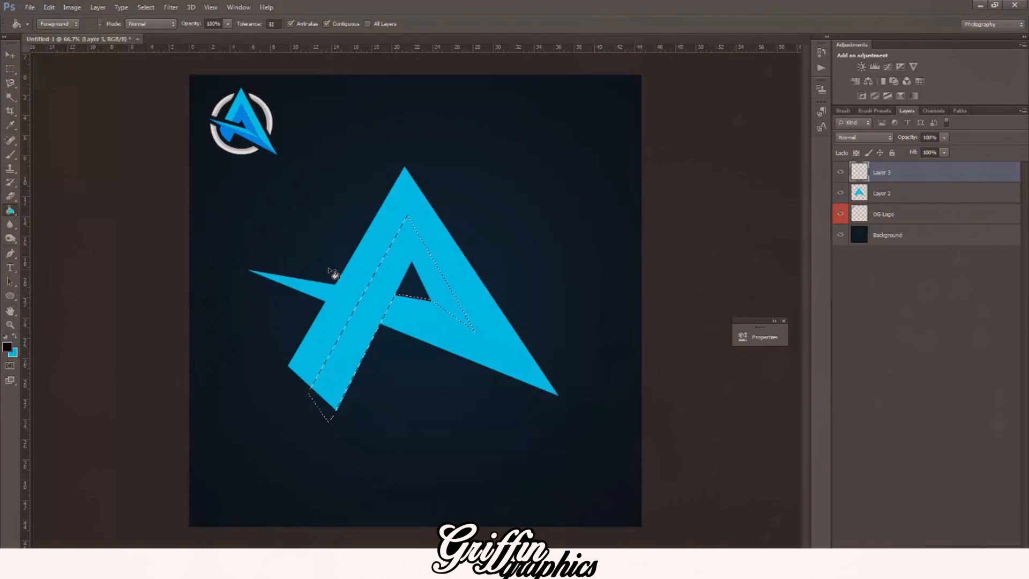
pyautogui.click(390, 275)
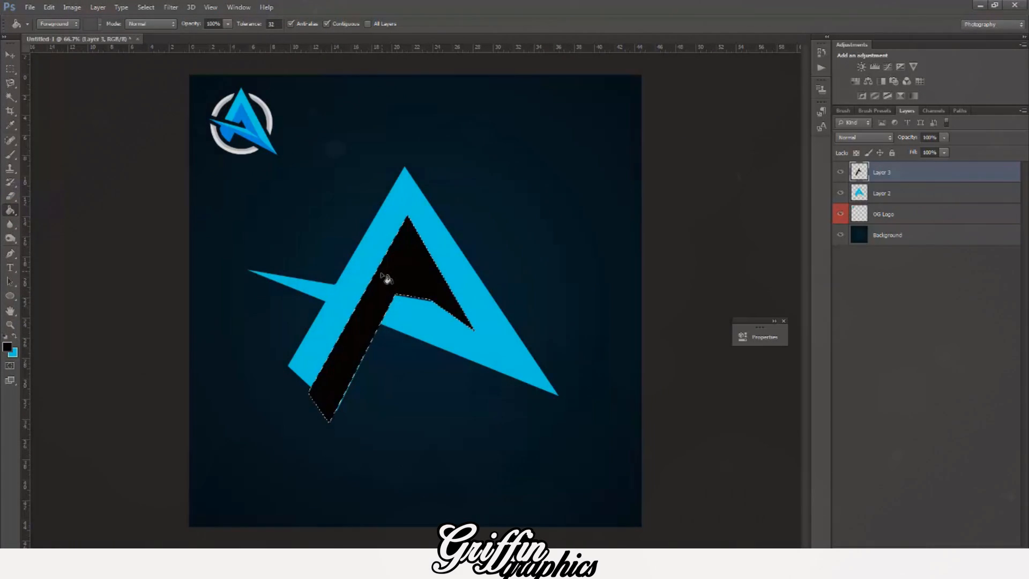
pyautogui.hotkey('ctrl', 'd')
# Step: Clip Layer 3 to the A layer beneath it and lower its opacity to 32%
pyautogui.rightClick(900, 175)
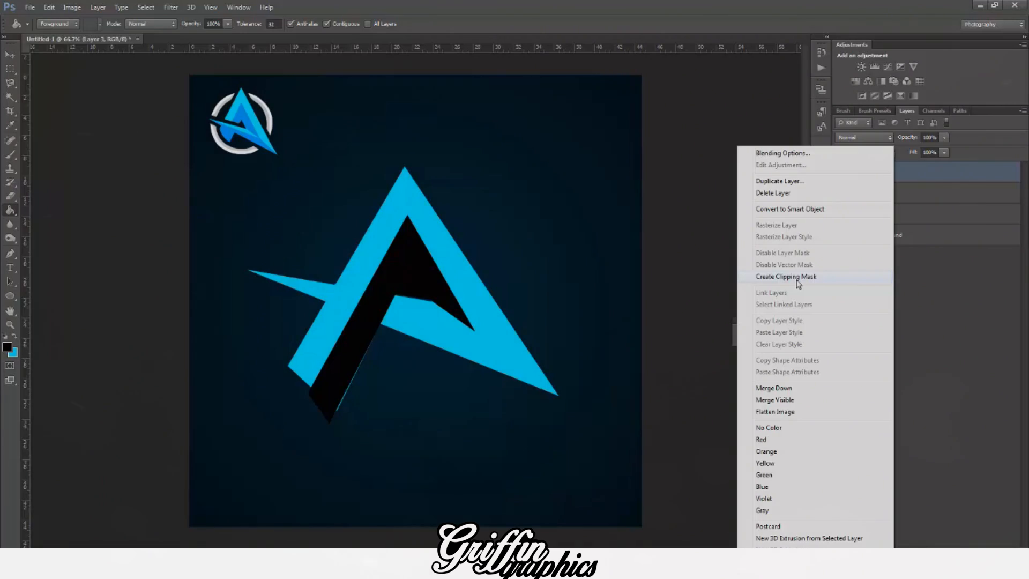
pyautogui.click(786, 277)
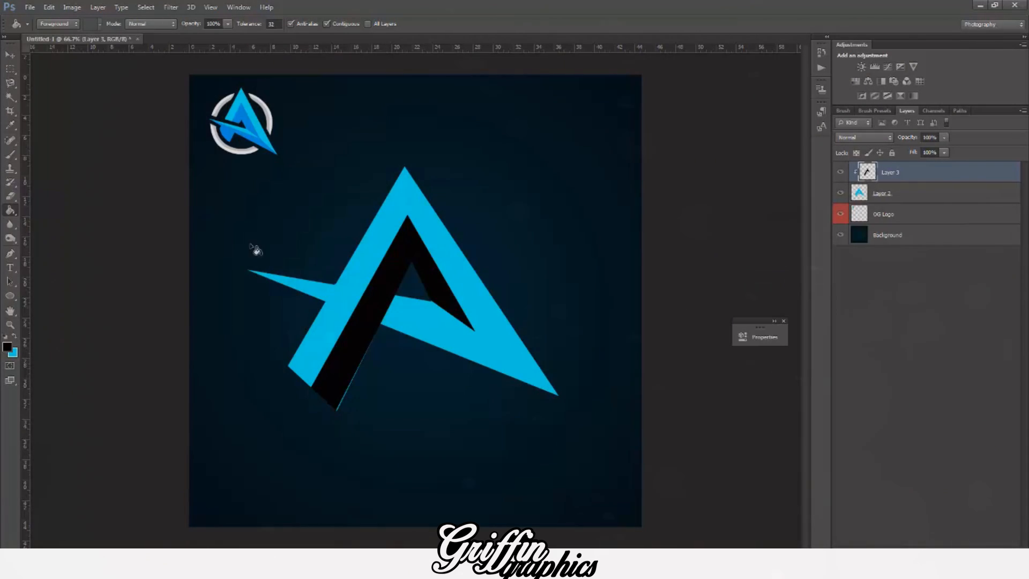
pyautogui.click(10, 55)
pyautogui.moveTo(391, 276); pyautogui.dragTo(429, 260)
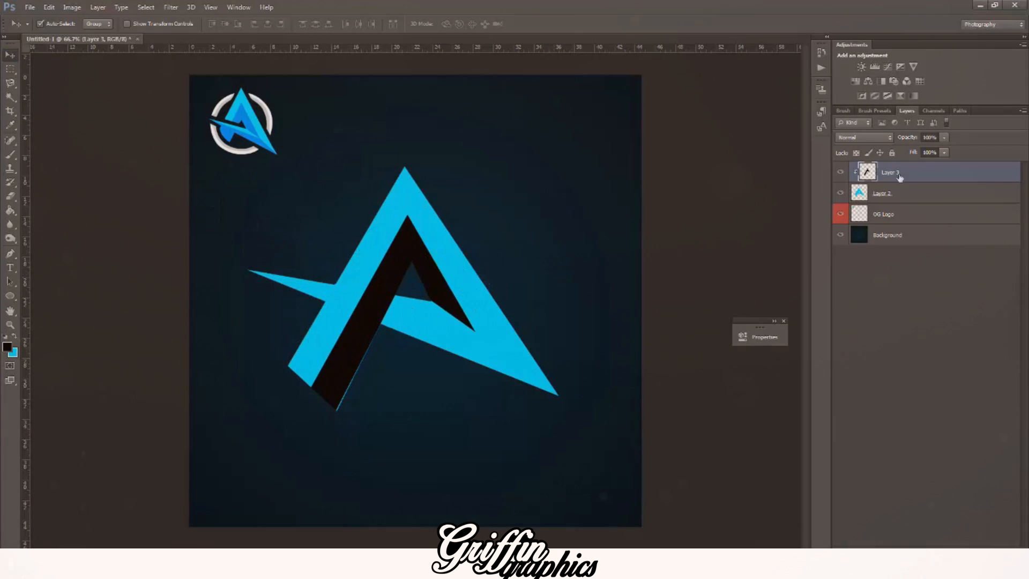
pyautogui.moveTo(927, 153)
pyautogui.mouseDown()
pyautogui.moveTo(898, 153)
pyautogui.moveTo(907, 149)
pyautogui.mouseUp()
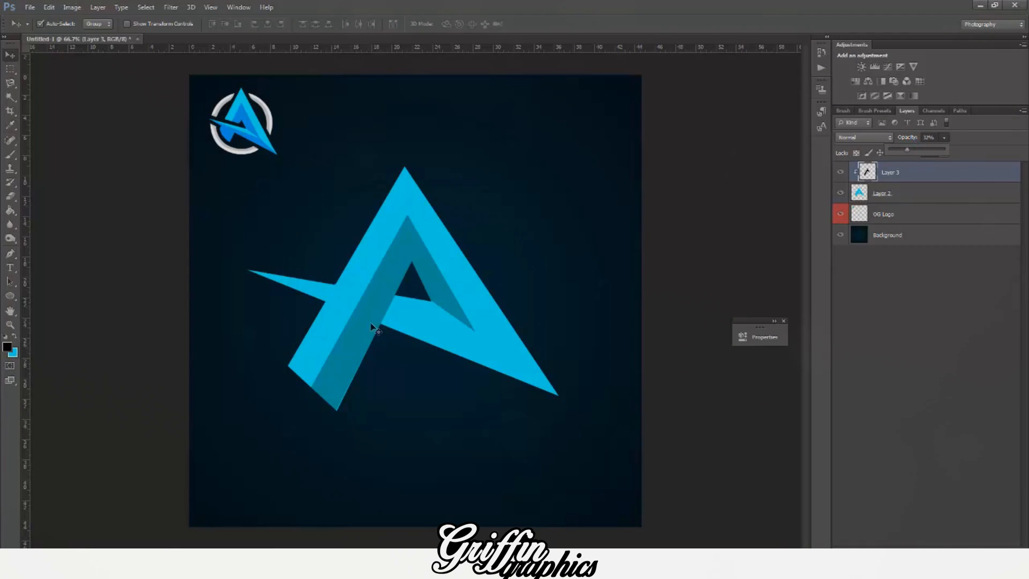
pyautogui.click(372, 327)
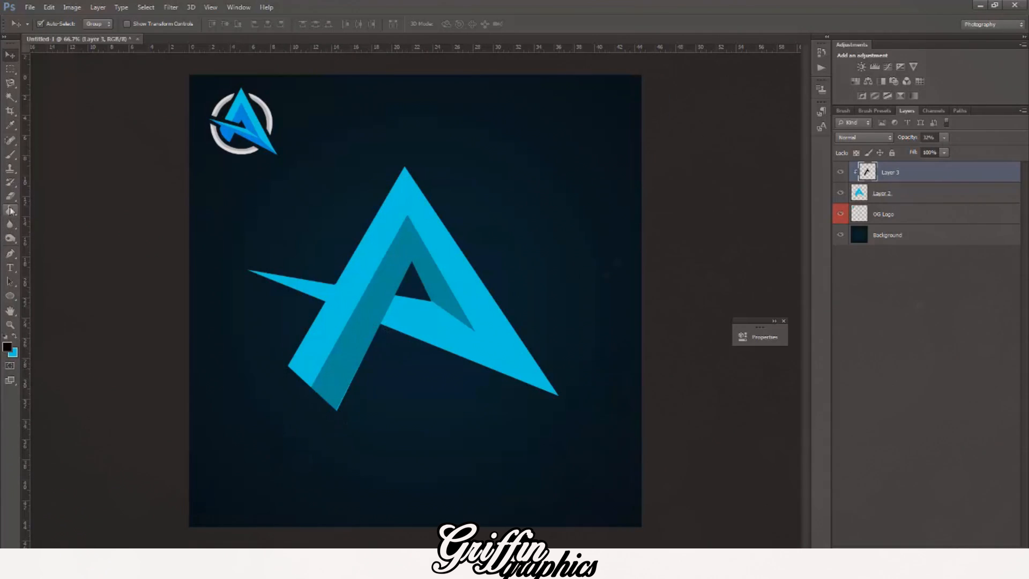
# Step: Draw a closed Pen path along the middle of the crossbar between its two tips, curving back around below the A
pyautogui.click(10, 155)
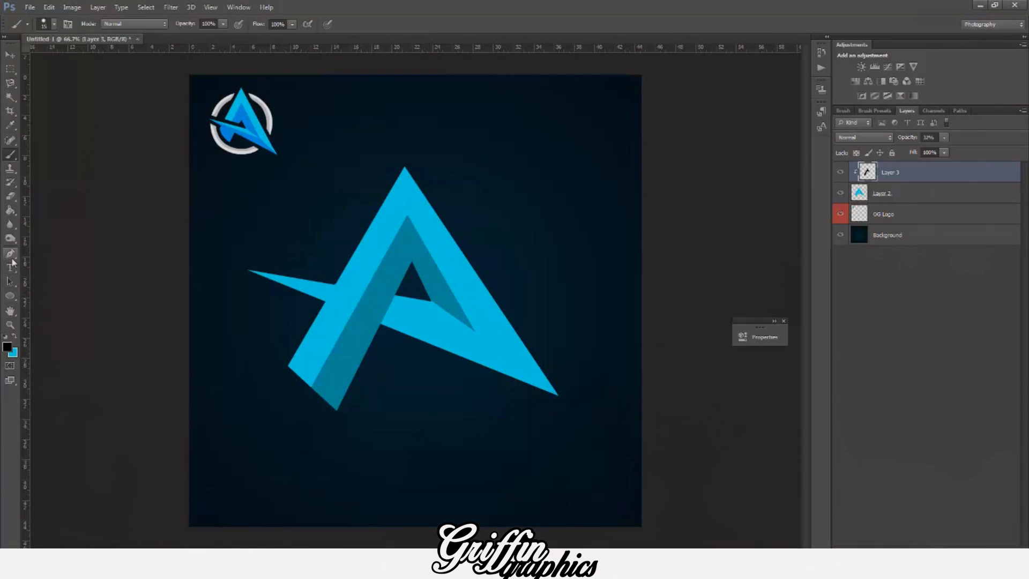
pyautogui.click(10, 254)
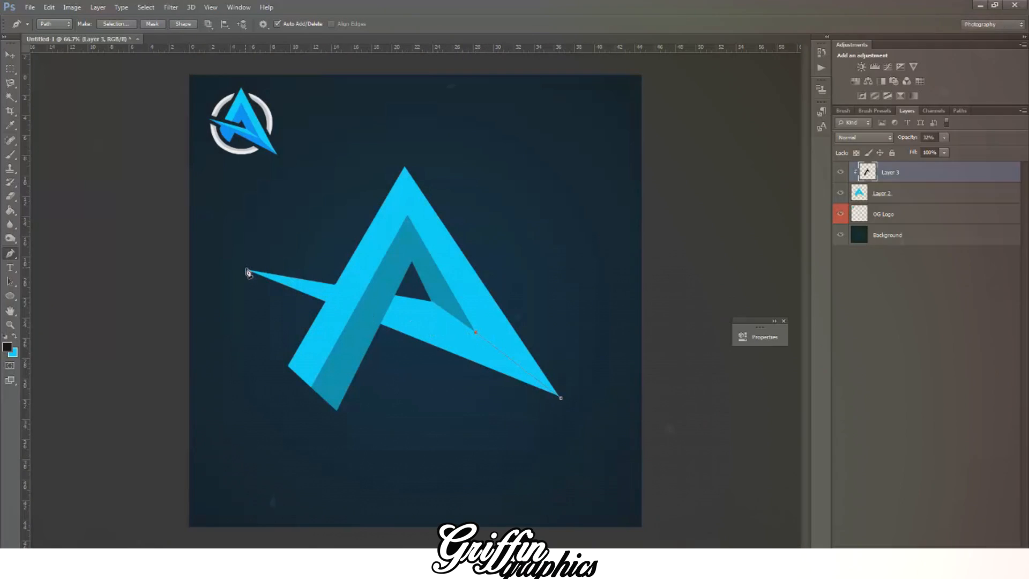
pyautogui.click(245, 269)
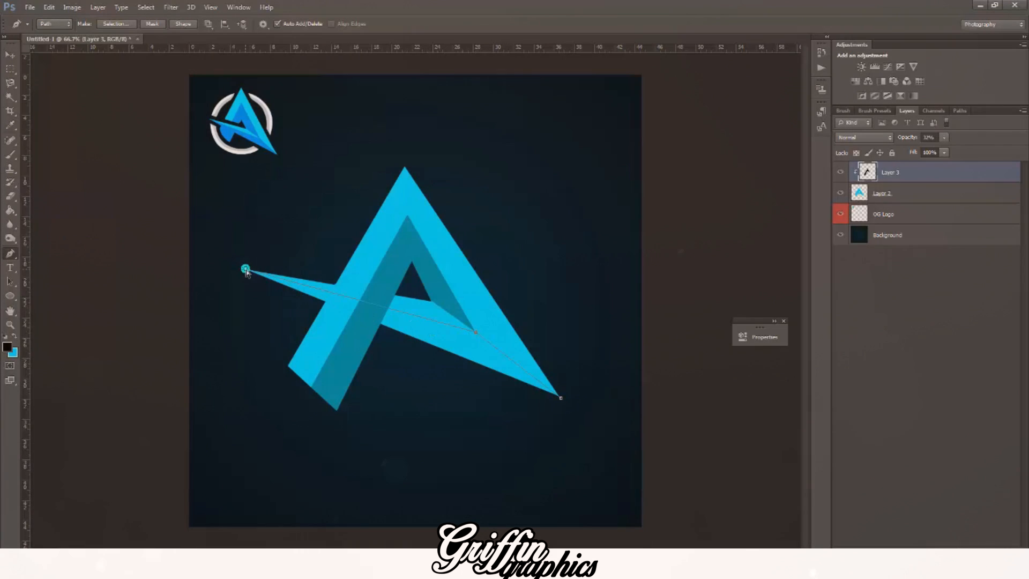
pyautogui.click(244, 269)
pyautogui.moveTo(255, 401); pyautogui.dragTo(263, 423)
pyautogui.moveTo(312, 449); pyautogui.dragTo(327, 452)
pyautogui.moveTo(339, 454); pyautogui.dragTo(374, 461)
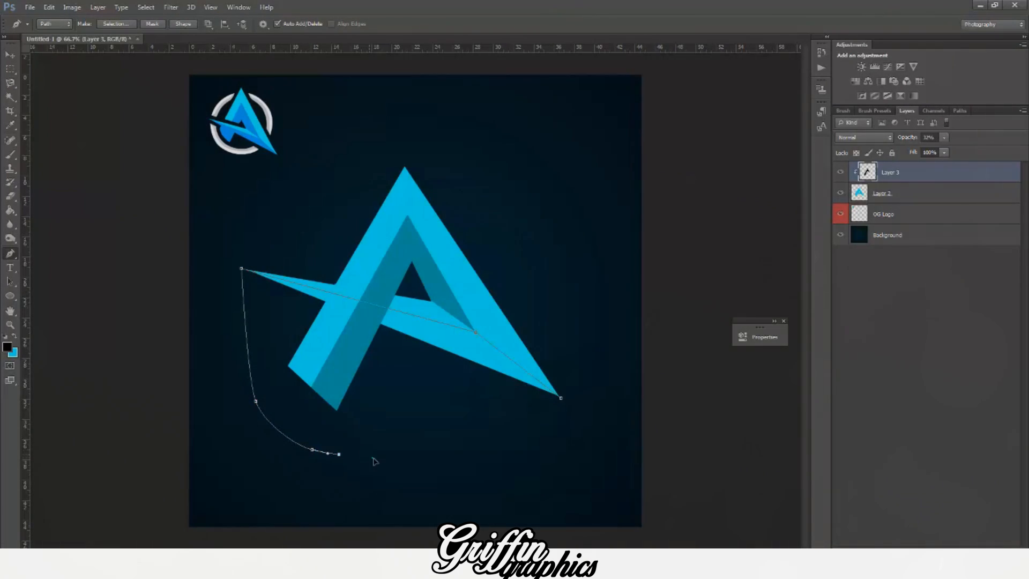
pyautogui.click(560, 398)
# Step: Convert the crossbar path to a selection, fill it with black on Layer 3 to shade the lower part of the A, and deselect
pyautogui.rightClick(429, 361)
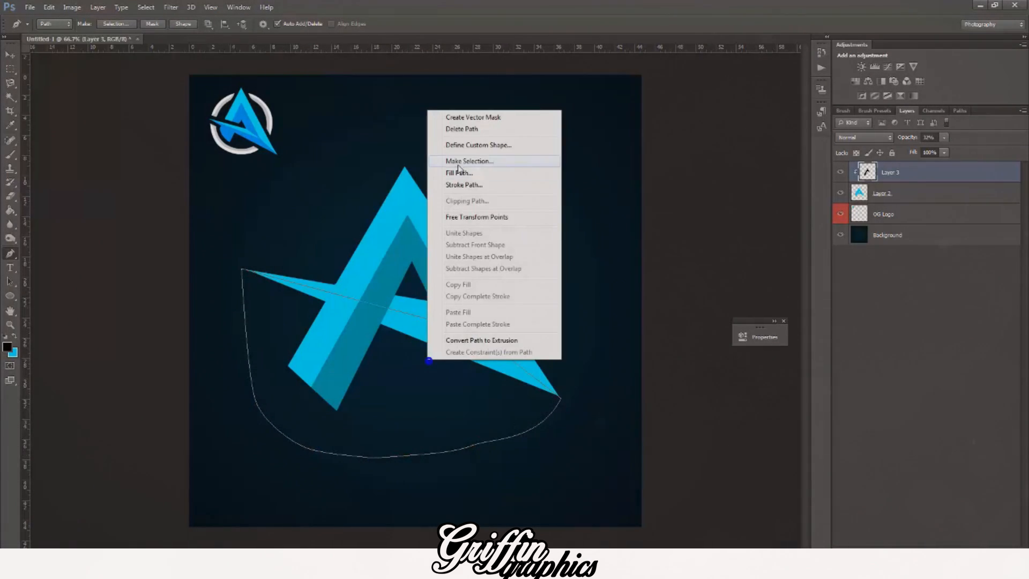
pyautogui.click(458, 161)
pyautogui.press('Return')
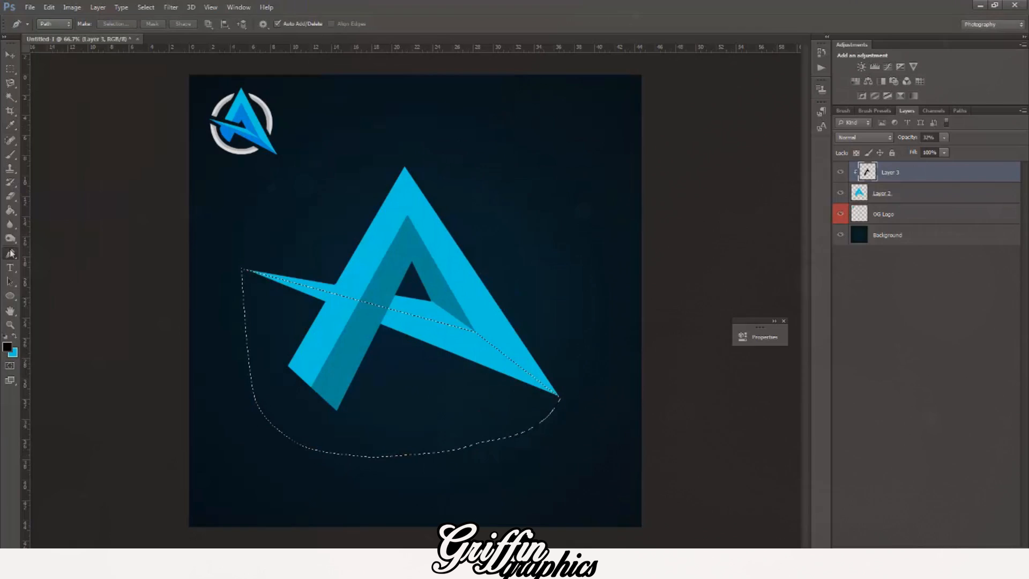
pyautogui.click(12, 209)
pyautogui.click(412, 331)
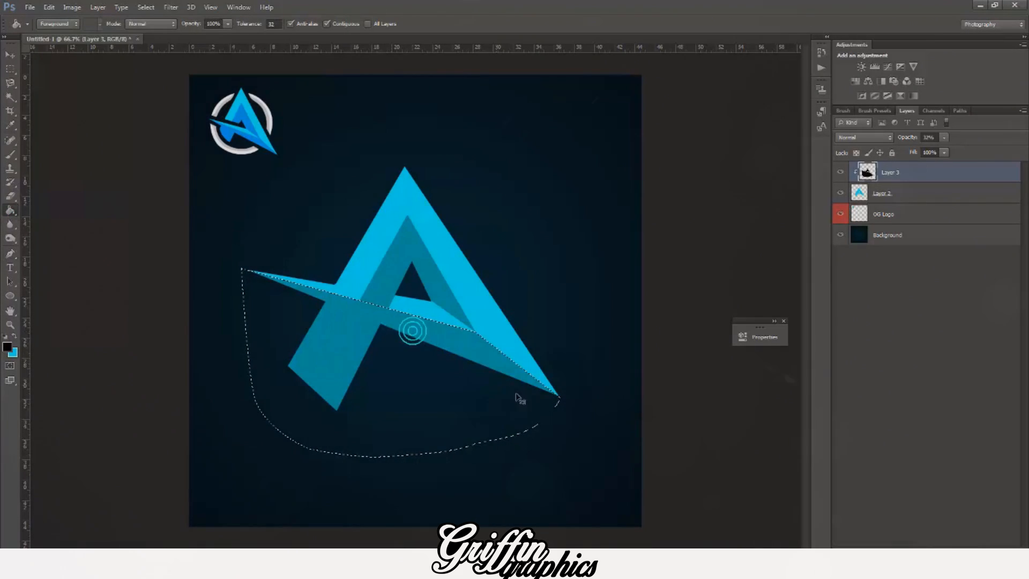
pyautogui.hotkey('ctrl', 'd')
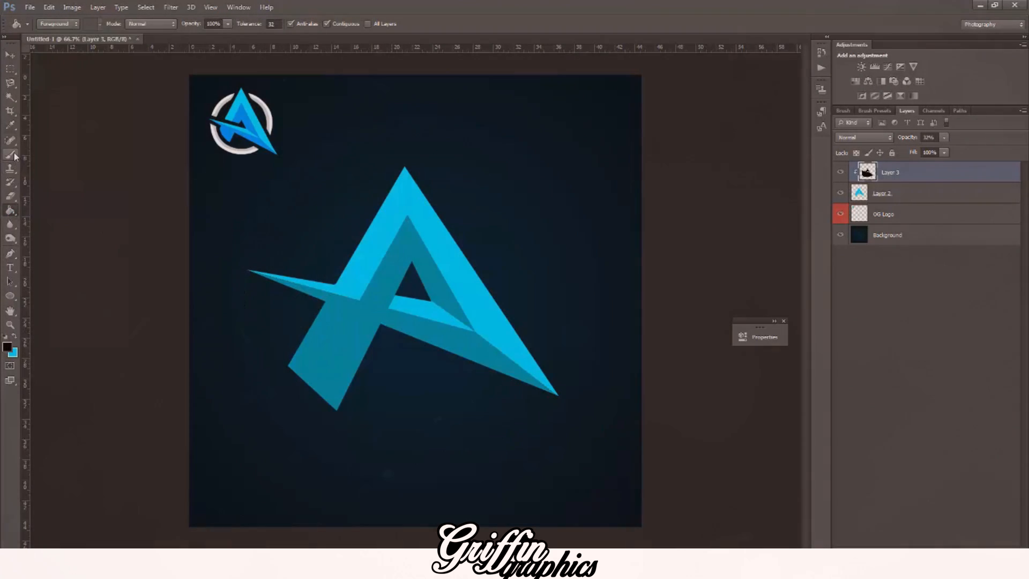
pyautogui.click(11, 154)
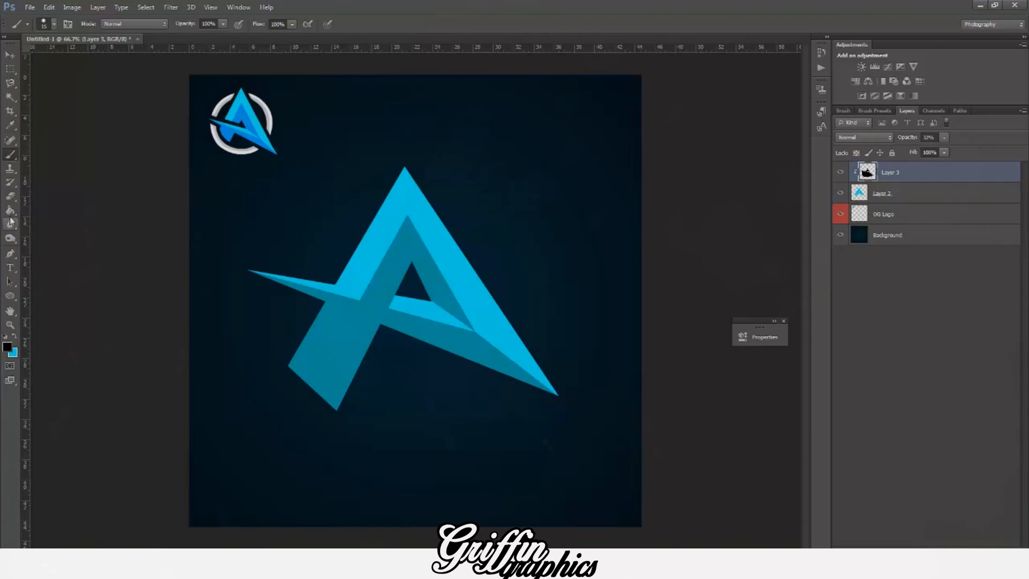
# Step: Draw a closed four-corner Pen path just above the crossbar, from its thin outer tip to the inner corner of the A's triangular hole
pyautogui.press('v')
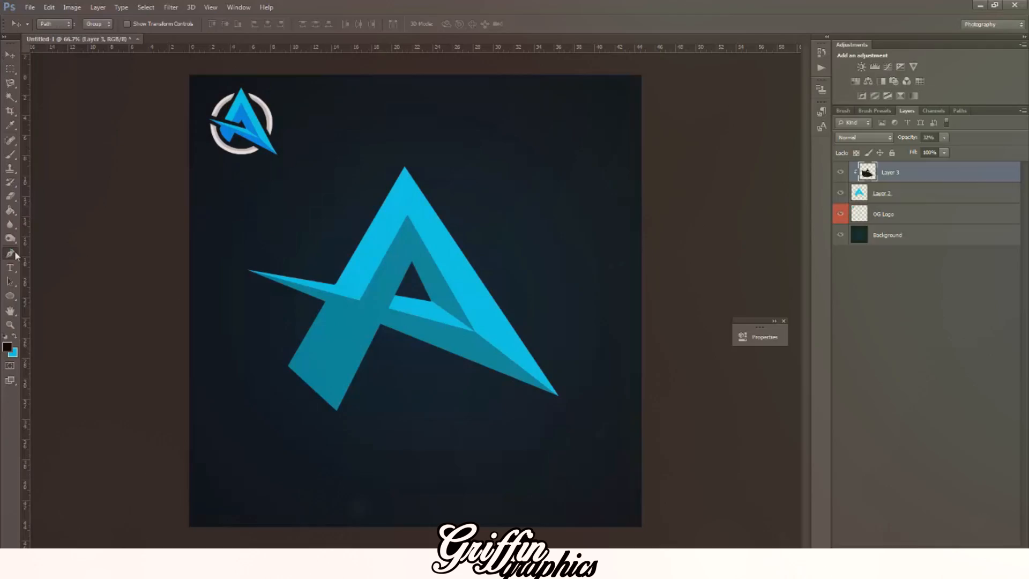
pyautogui.click(11, 253)
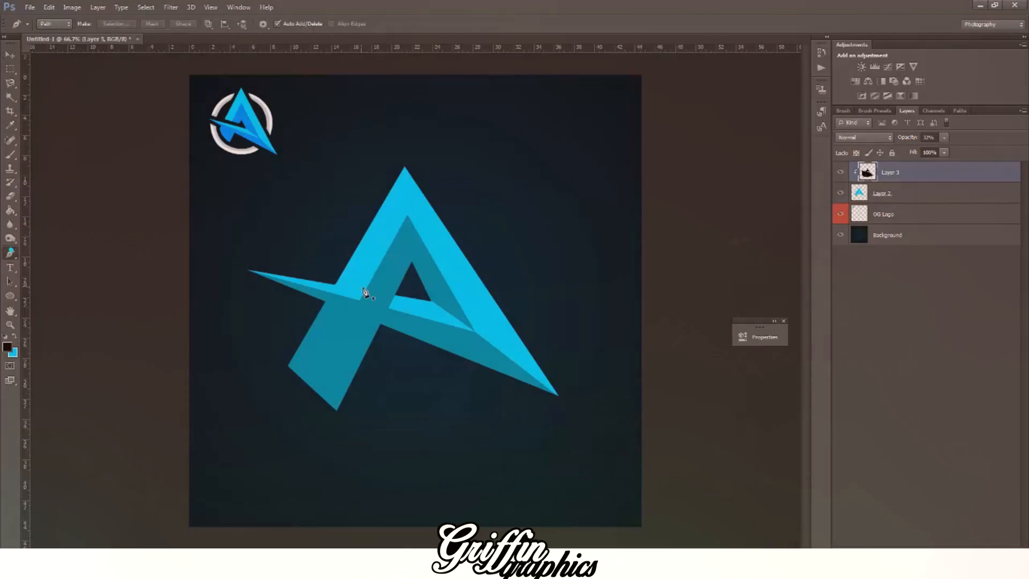
pyautogui.hotkey('ctrl', '+')
pyautogui.scroll(3, 275, 224)
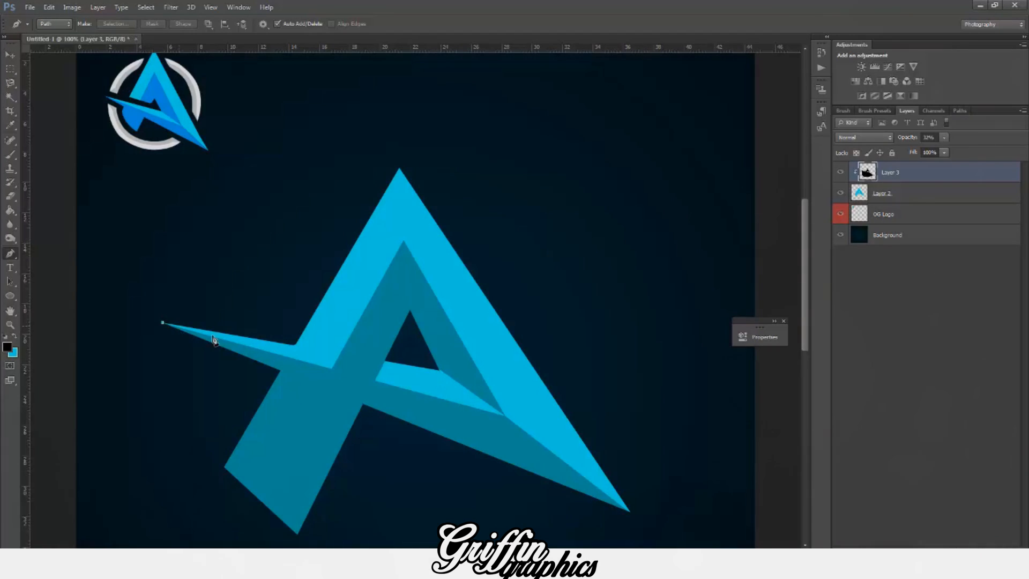
pyautogui.click(162, 323)
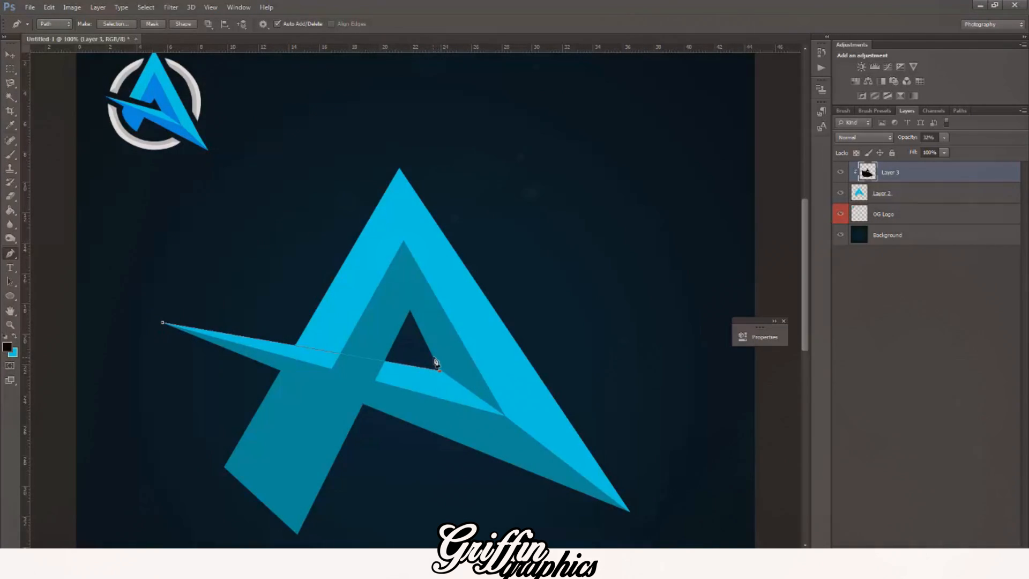
pyautogui.moveTo(437, 362); pyautogui.dragTo(426, 345)
pyautogui.hotkey('ctrl', 'z')
pyautogui.moveTo(263, 323); pyautogui.dragTo(264, 317)
pyautogui.hotkey('ctrl', 'z')
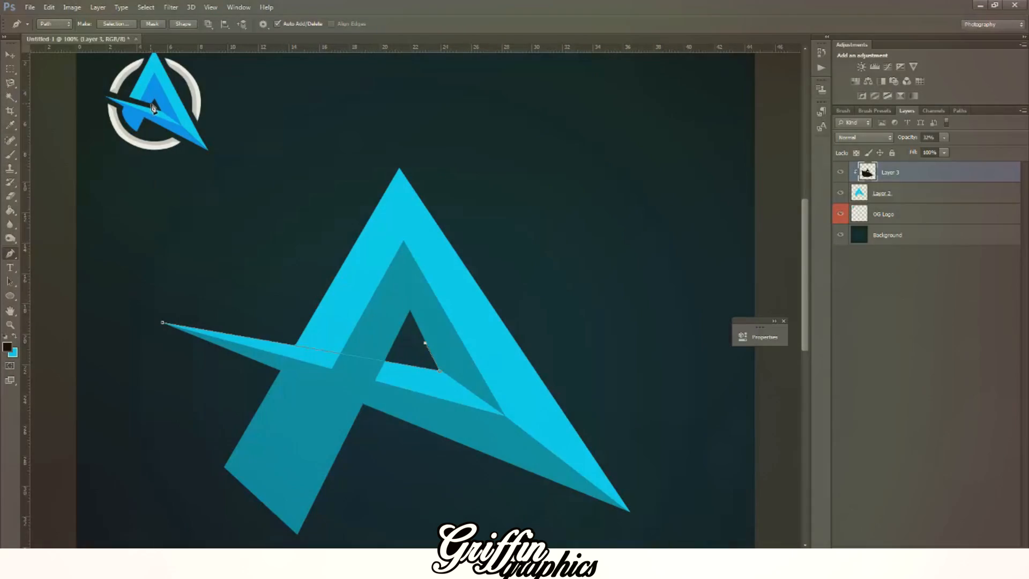
pyautogui.click(101, 88)
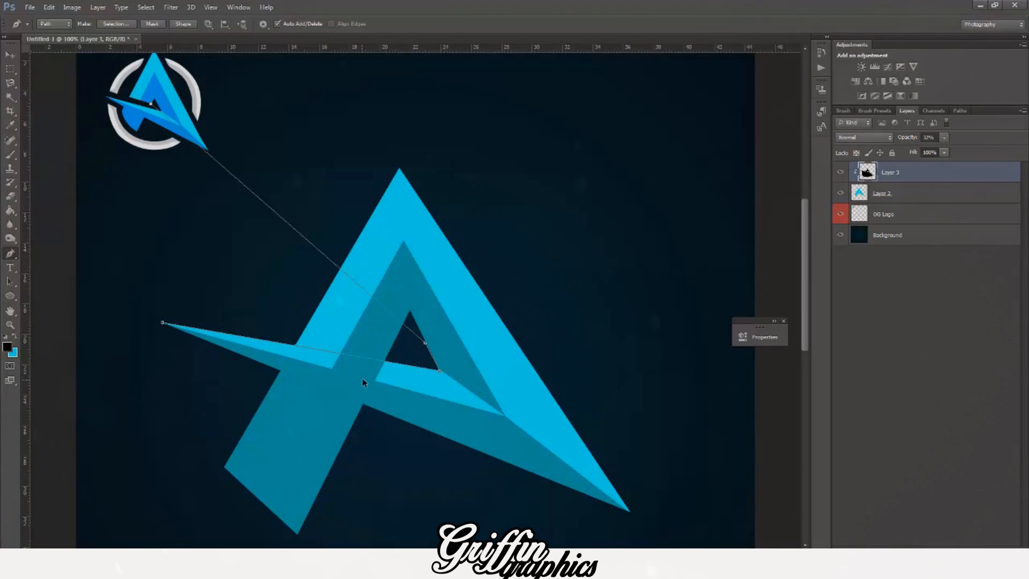
pyautogui.hotkey('ctrl', 'z')
pyautogui.click(167, 288)
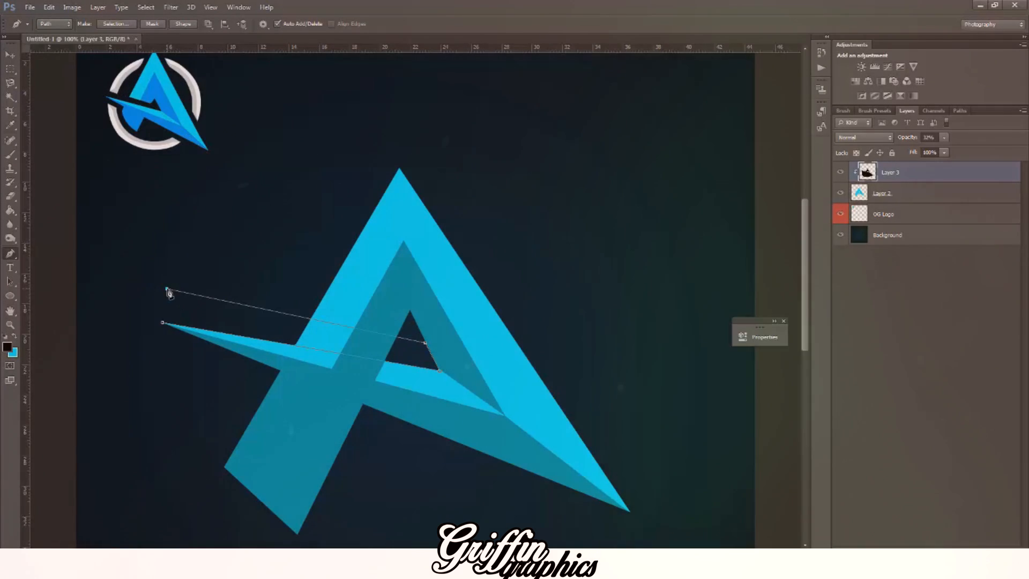
pyautogui.click(163, 324)
# Step: Convert the path to a selection, delete that strip from Layer 2 to cut a gap above the crossbar, and deselect
pyautogui.rightClick(163, 324)
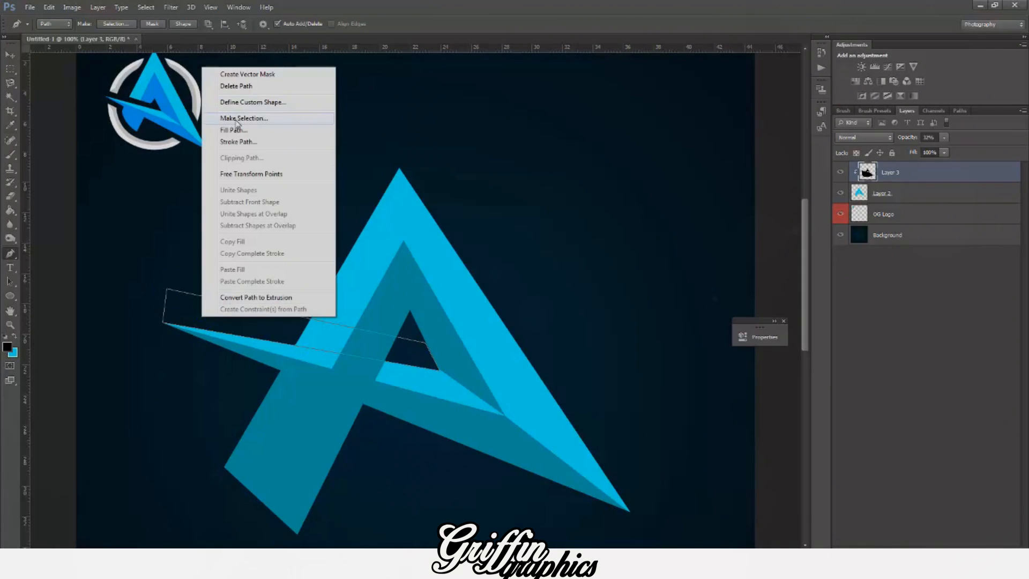
pyautogui.click(239, 123)
pyautogui.press('Return')
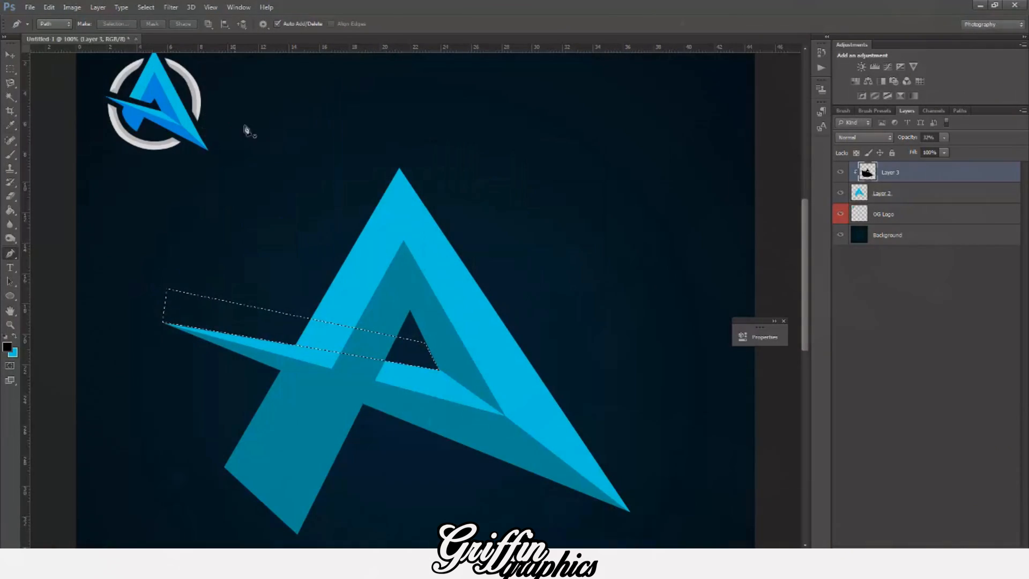
pyautogui.click(931, 200)
pyautogui.press('Delete')
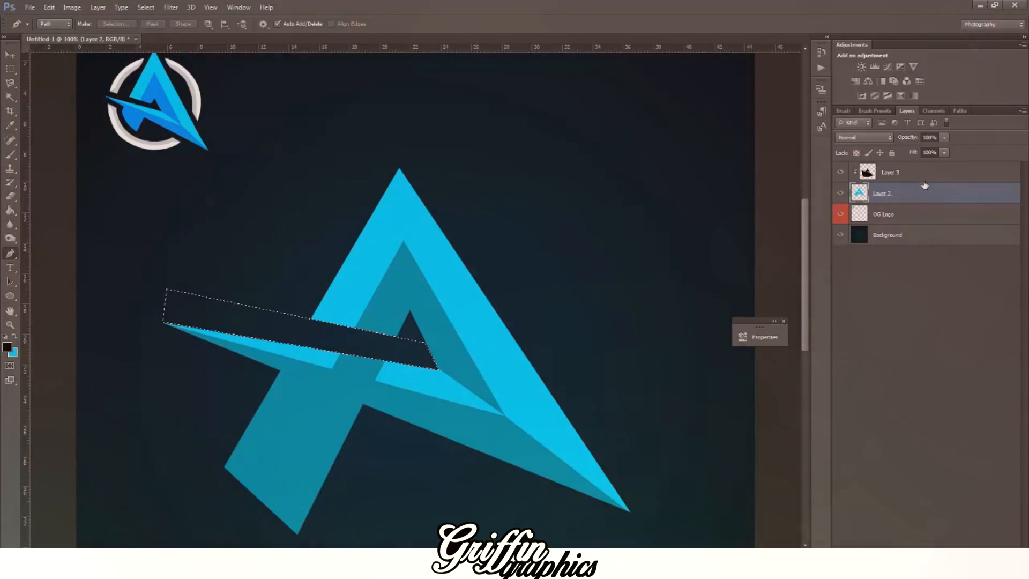
pyautogui.hotkey('ctrl', 'd')
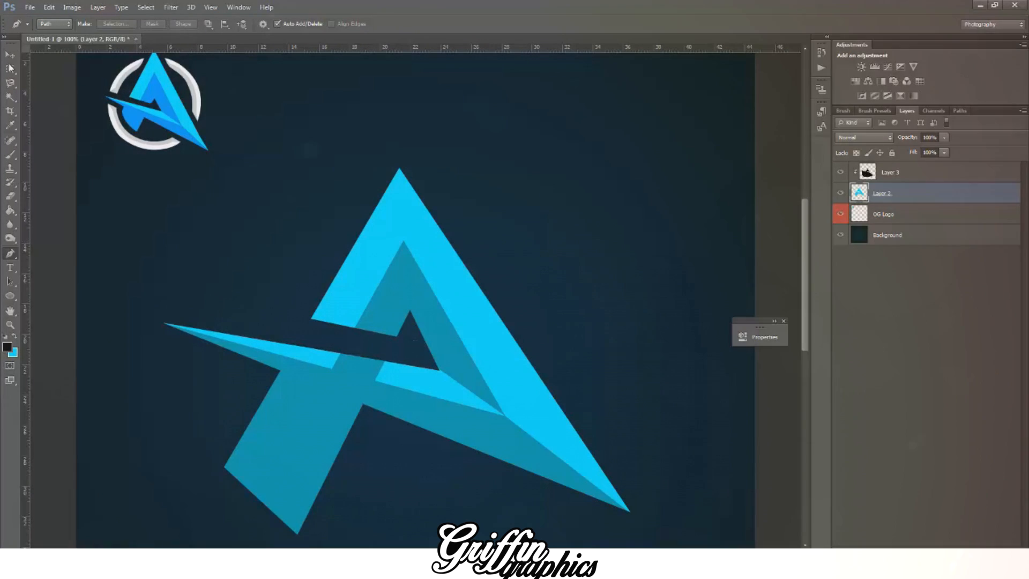
# Step: On Layer 3, draw a closed Pen path from the crossbar's thin tip along its centre line, curving back above its upper face
pyautogui.click(10, 55)
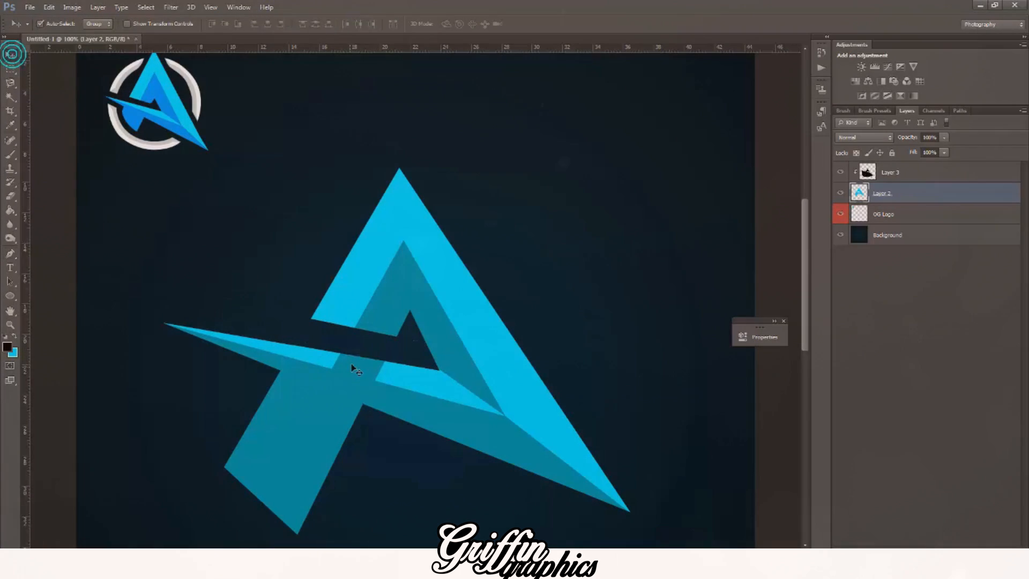
pyautogui.moveTo(353, 366); pyautogui.dragTo(349, 379)
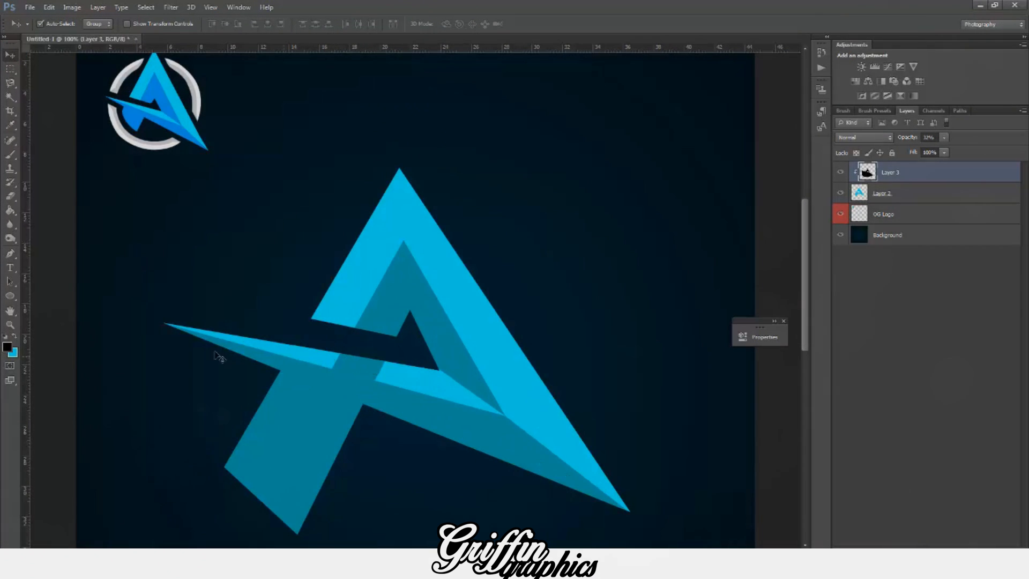
pyautogui.click(10, 253)
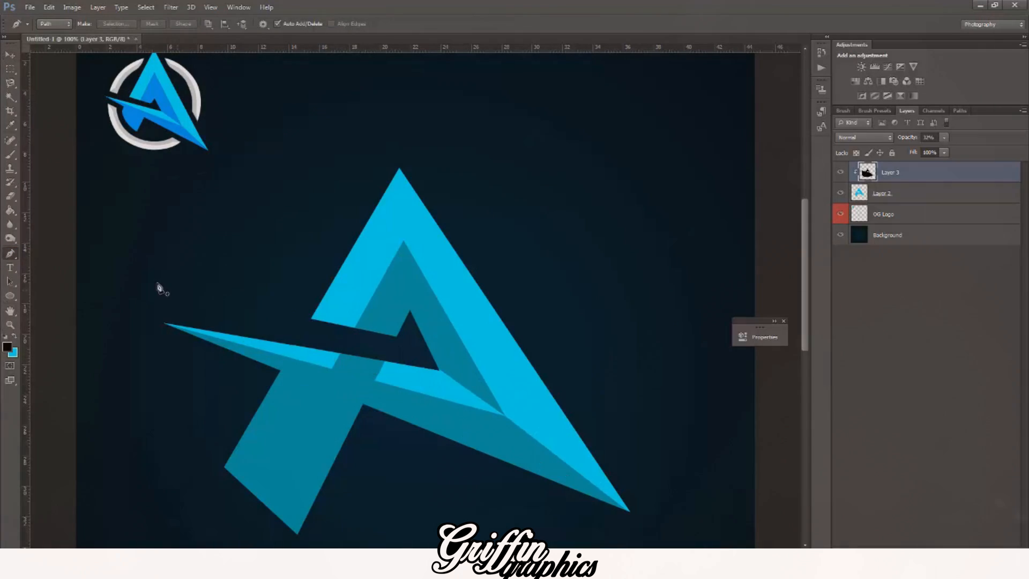
pyautogui.click(163, 322)
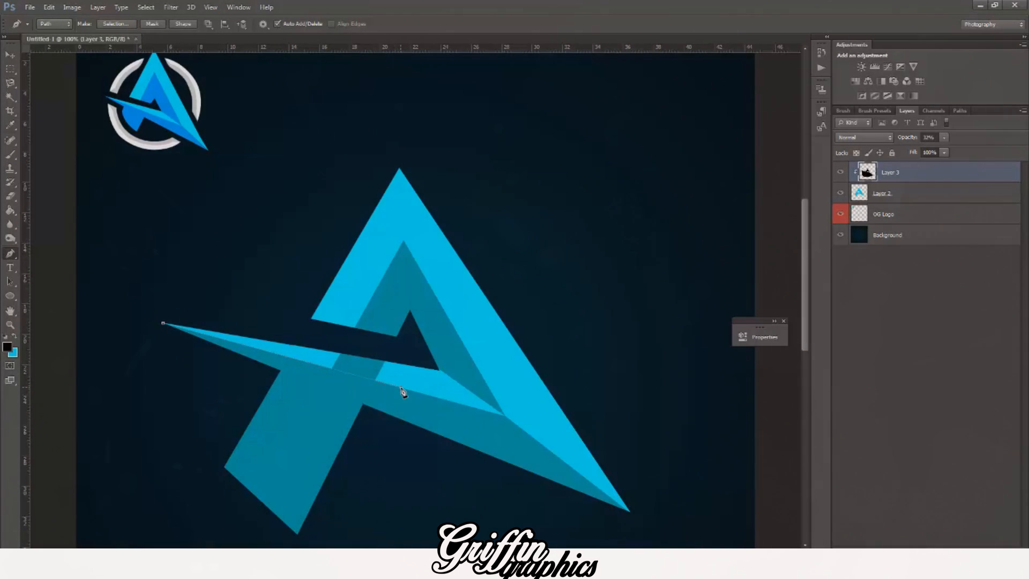
pyautogui.click(399, 387)
pyautogui.click(162, 323)
# Step: Convert the path to a selection with no feather and erase the Layer 3 shading across the crossbar's upper face
pyautogui.rightClick(225, 338)
pyautogui.click(260, 140)
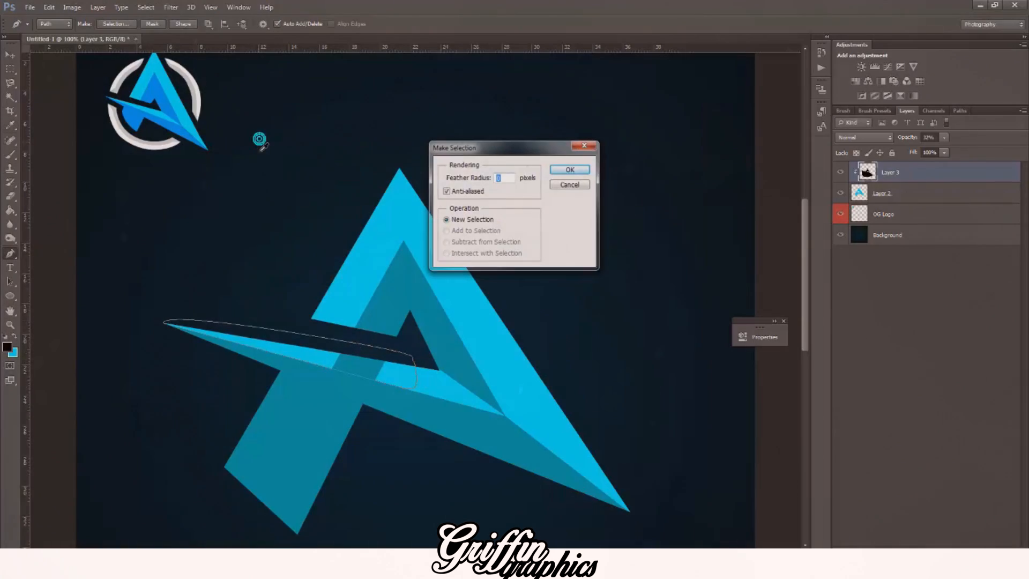
pyautogui.press('Return')
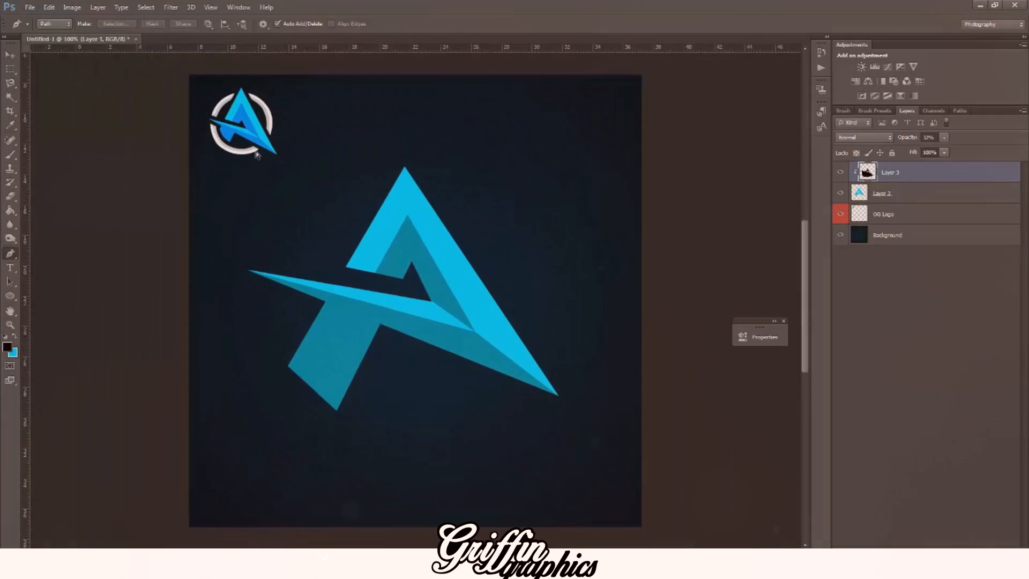
pyautogui.hotkey('ctrl', '-')
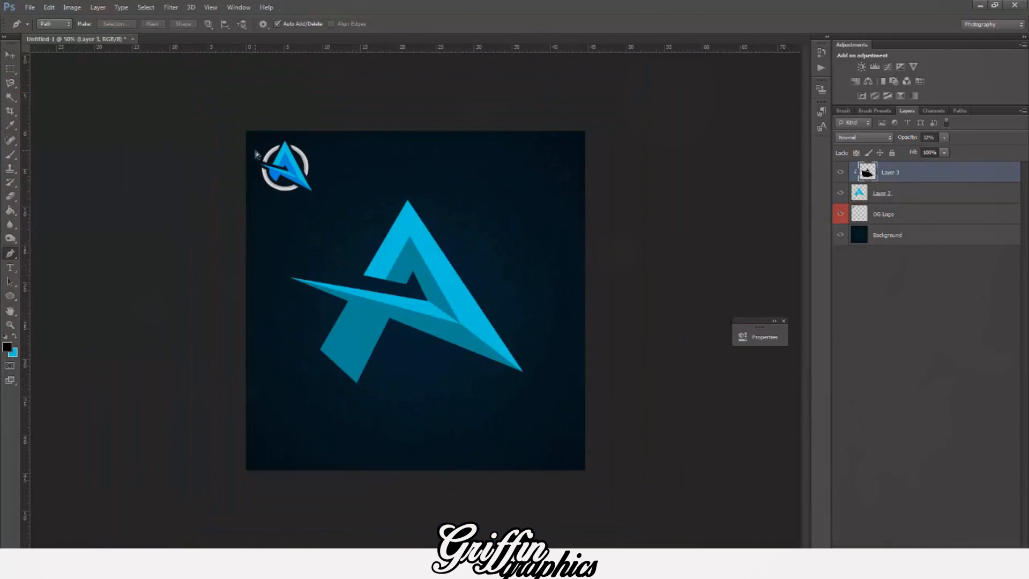
pyautogui.hotkey('ctrl', '+')
# Step: Give Layer 2 a Color Overlay in the cyan sampled from the reference logo (#05defd) and rasterize its layer style
pyautogui.click(10, 55)
pyautogui.click(864, 189)
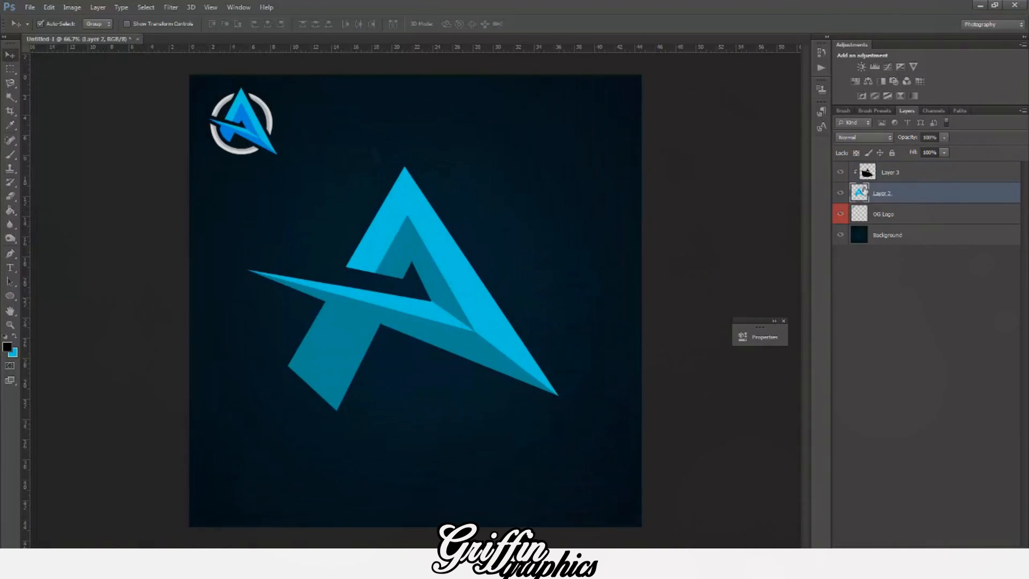
pyautogui.rightClick(930, 205)
pyautogui.click(798, 150)
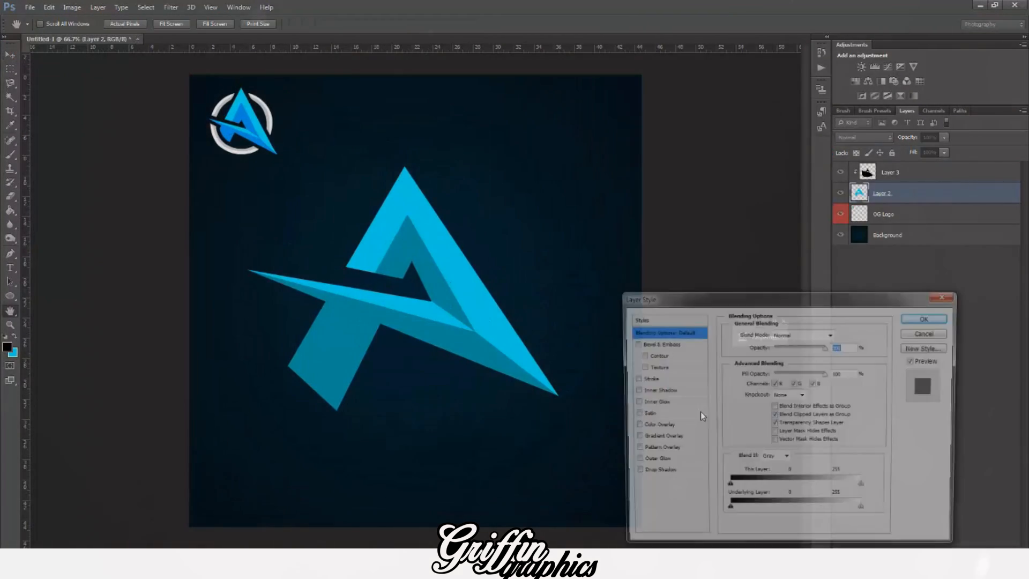
pyautogui.click(654, 425)
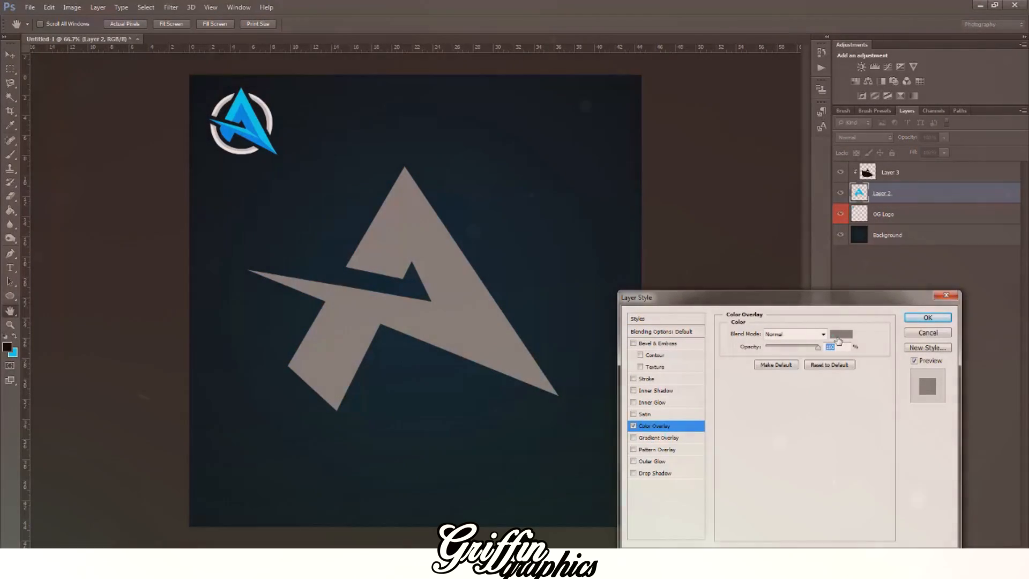
pyautogui.click(837, 335)
pyautogui.click(246, 107)
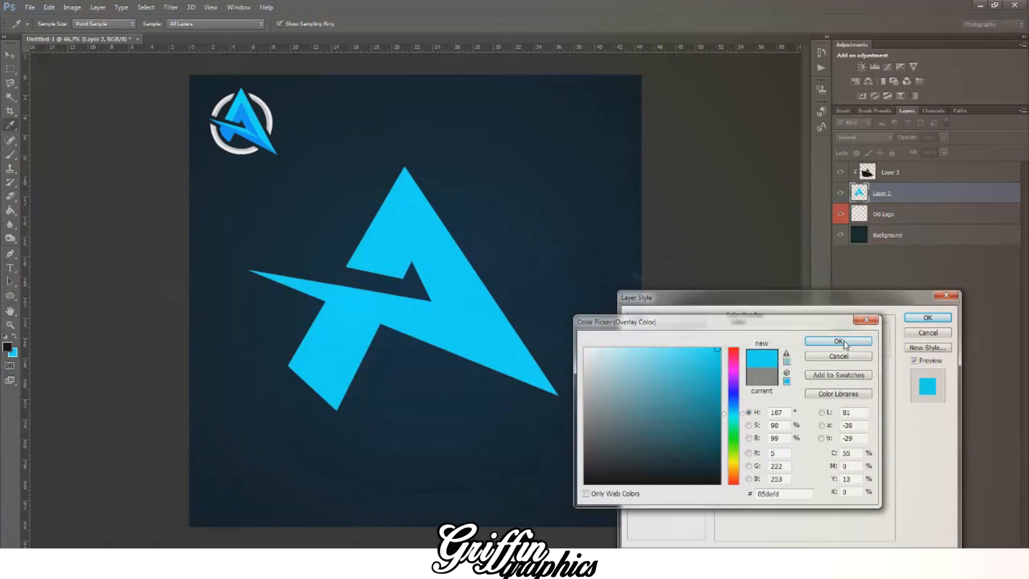
pyautogui.click(838, 340)
pyautogui.click(927, 318)
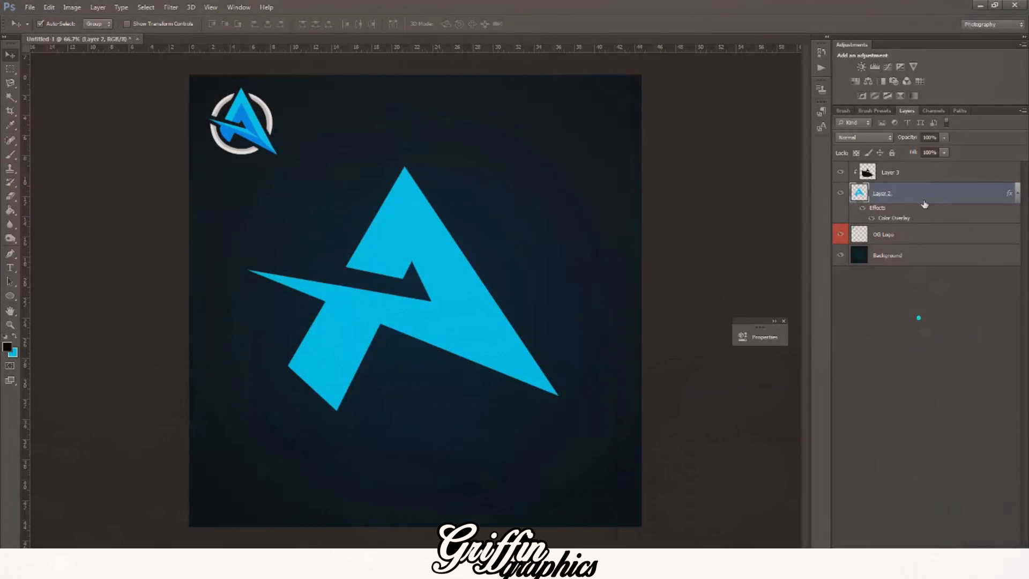
pyautogui.rightClick(921, 203)
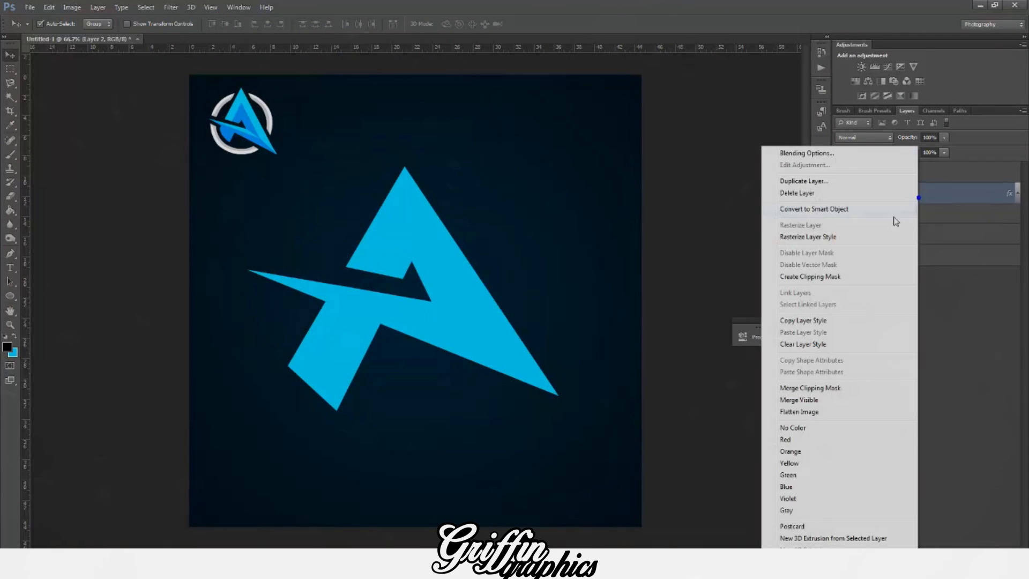
pyautogui.click(807, 237)
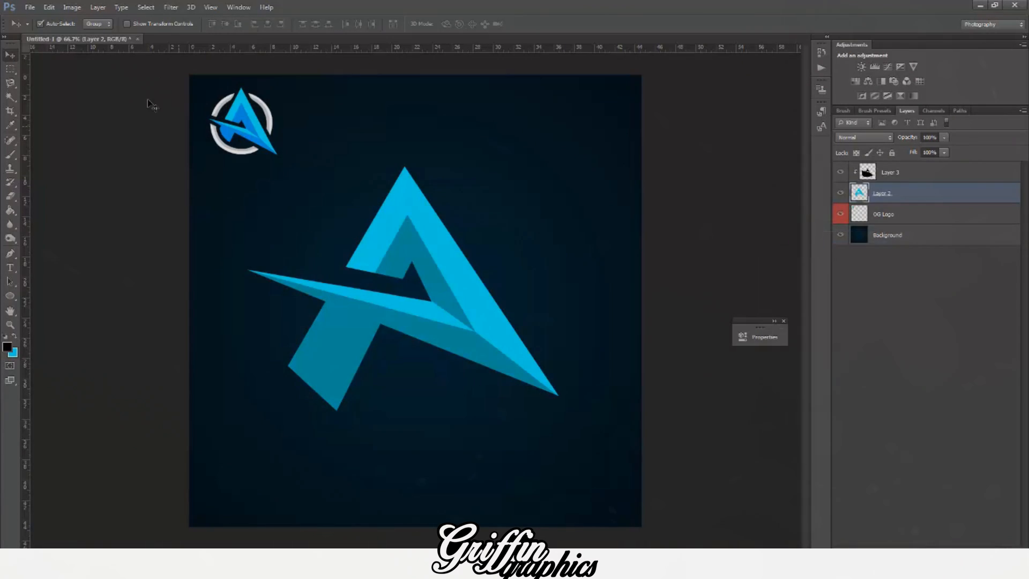
# Step: Raise Layer 3's opacity to 100% and add a Color Overlay in the darker blue sampled from the reference logo (#0296f8)
pyautogui.click(901, 173)
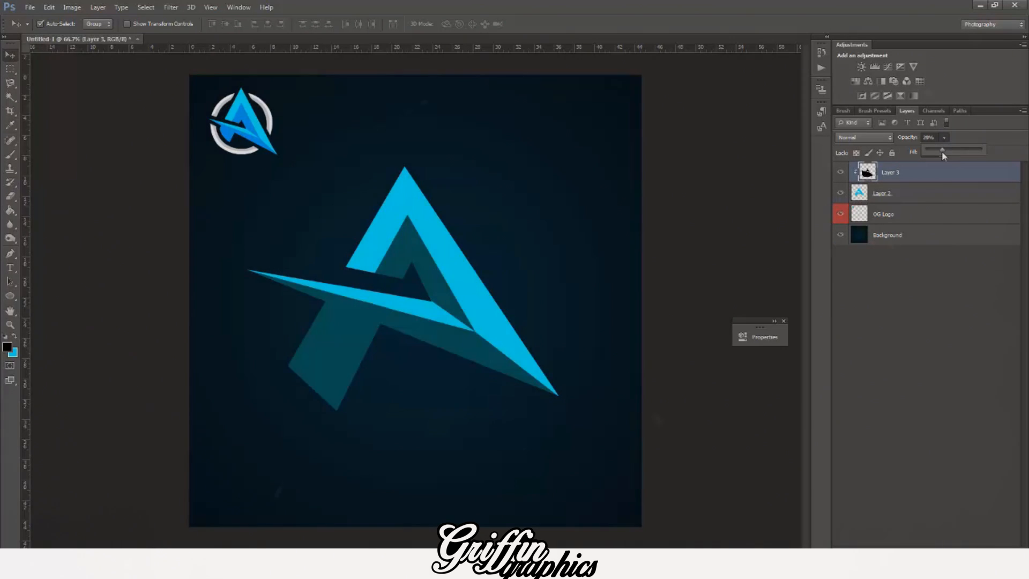
pyautogui.moveTo(942, 152)
pyautogui.mouseDown()
pyautogui.moveTo(930, 153)
pyautogui.moveTo(983, 153)
pyautogui.mouseUp()
pyautogui.rightClick(909, 173)
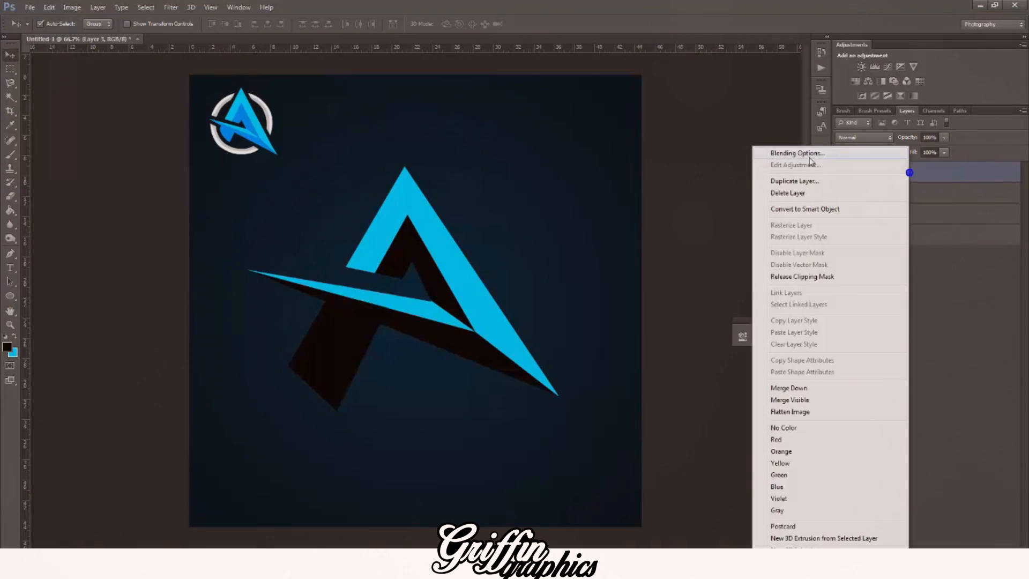
pyautogui.click(809, 155)
pyautogui.click(649, 426)
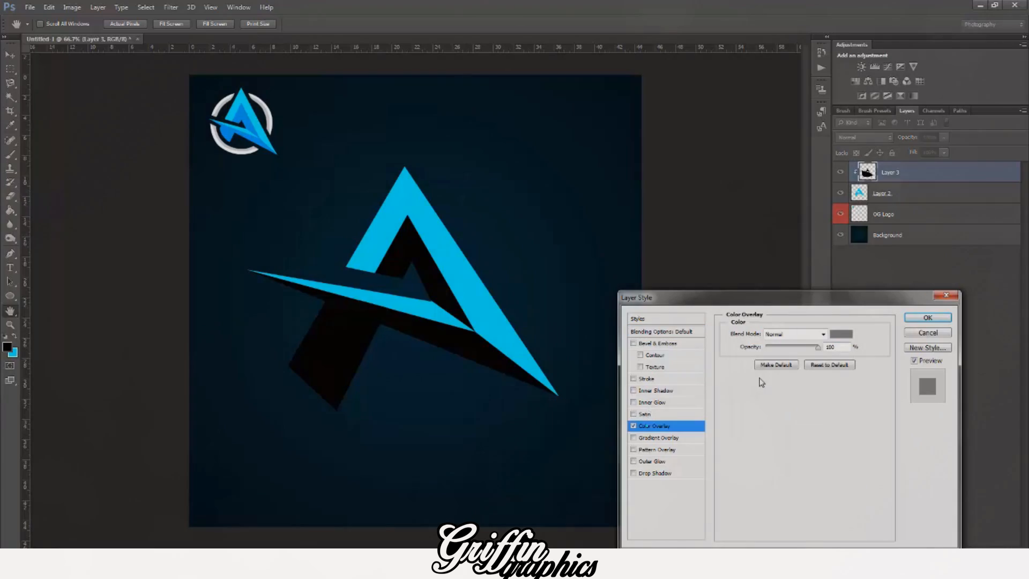
pyautogui.click(837, 343)
pyautogui.click(252, 123)
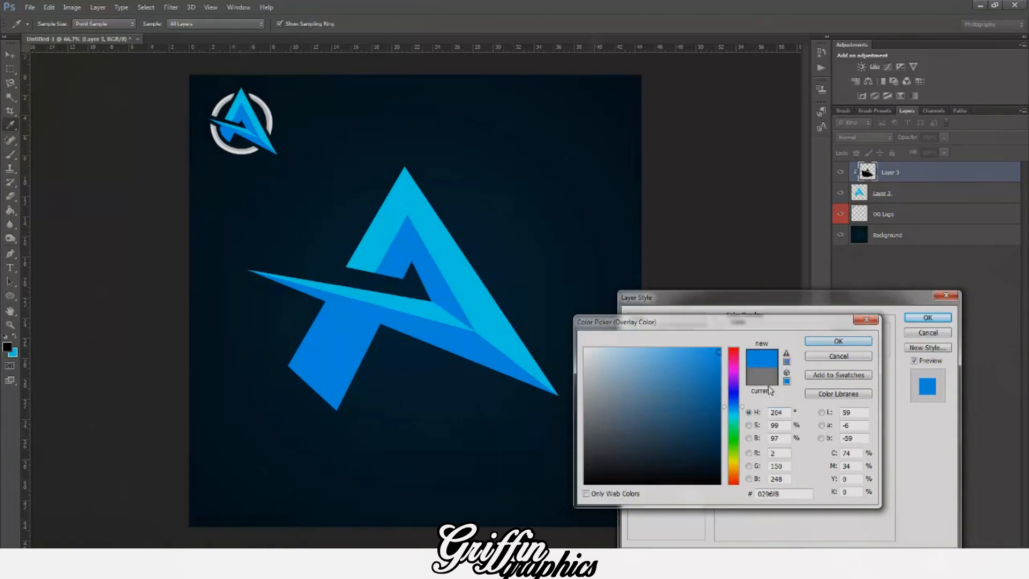
# Step: Try the alternative blues #02bbf8, #0089b1 and #00a0ce for Layer 3's Color Overlay
pyautogui.click(732, 411)
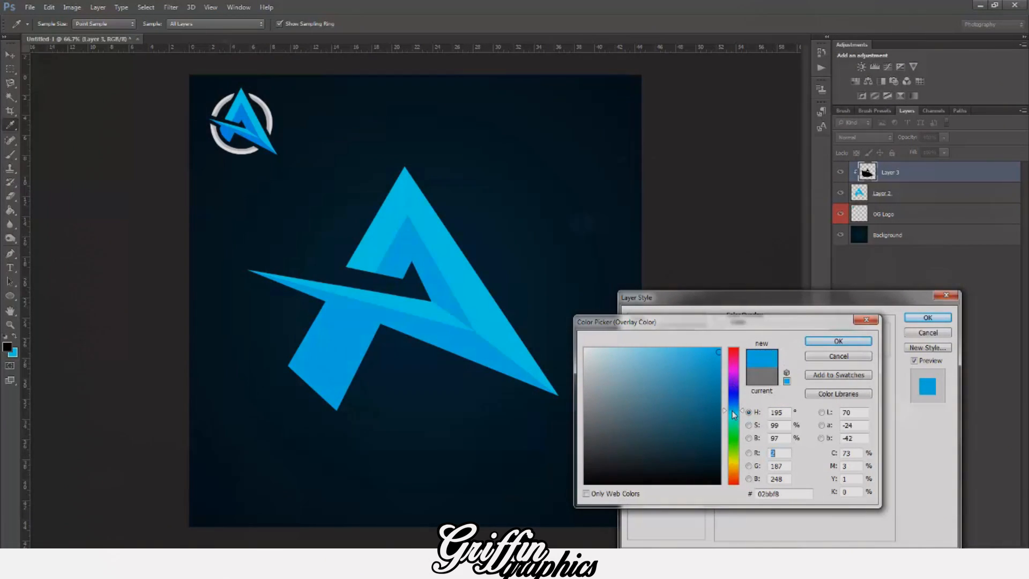
pyautogui.click(712, 383)
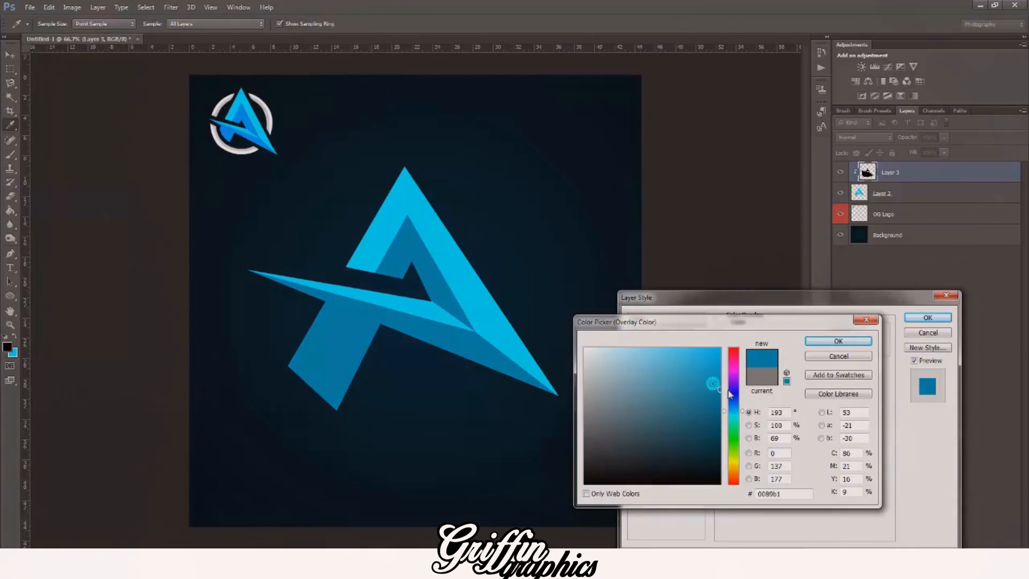
pyautogui.click(720, 374)
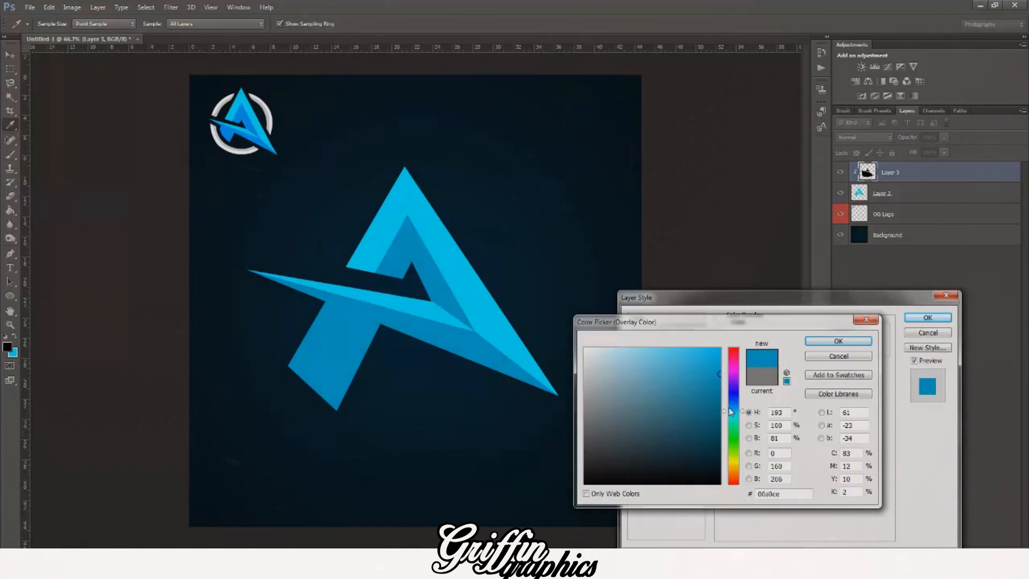
# Step: Resample the reference logo's darker blue (#0296f8) for Layer 3's Color Overlay, apply it, and rasterize the layer style
pyautogui.click(256, 145)
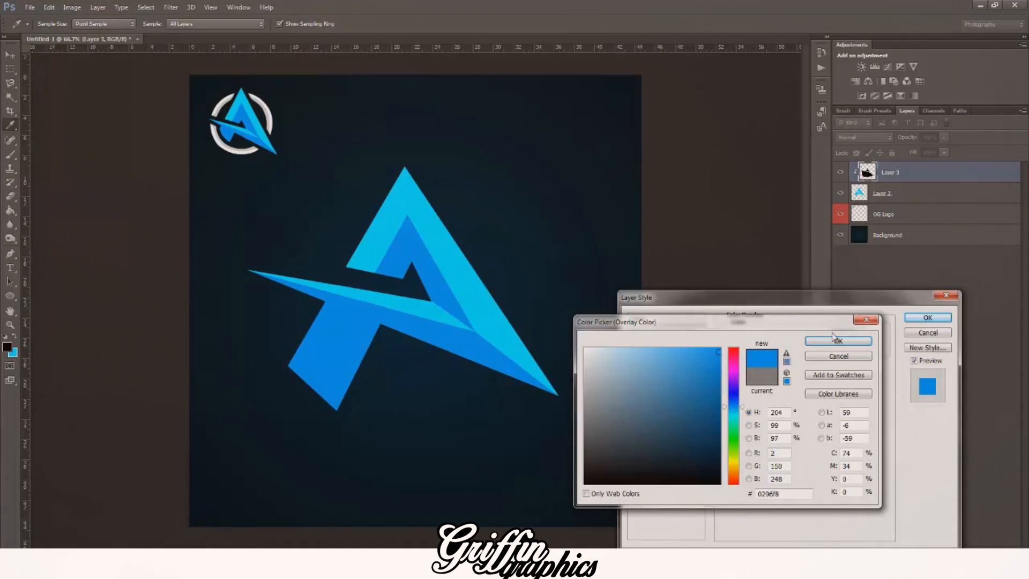
pyautogui.click(838, 340)
pyautogui.click(914, 320)
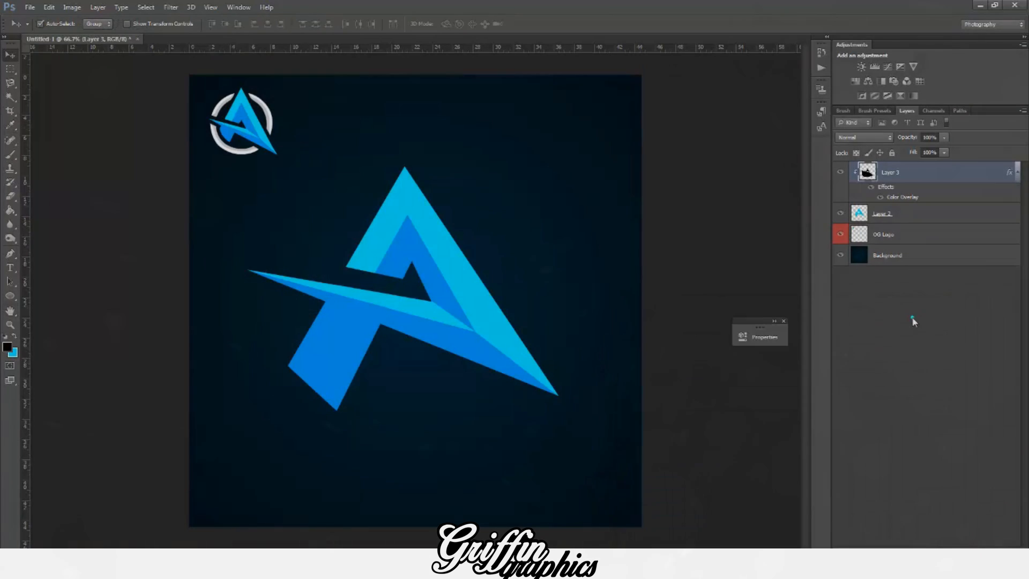
pyautogui.rightClick(905, 172)
pyautogui.click(788, 226)
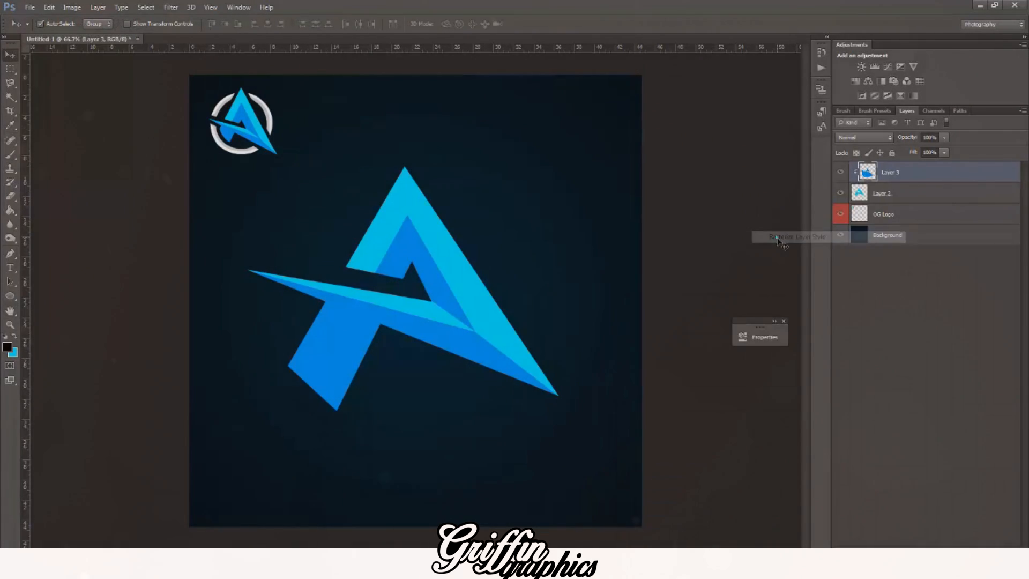
# Step: Trace the crossbar's light blue upper face with the Pen tool, make the path a selection with 0 px feather, and deselect it
pyautogui.click(10, 253)
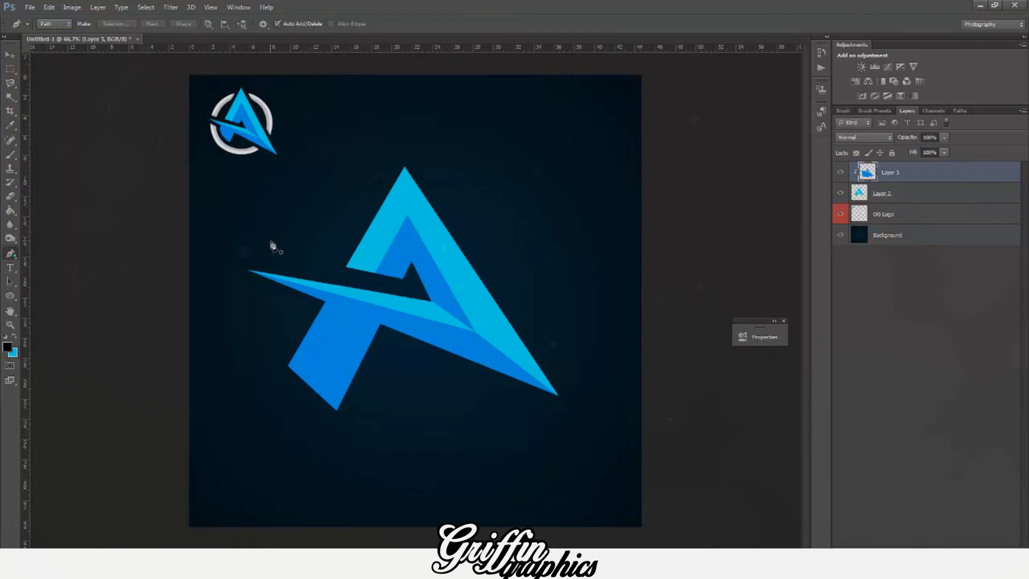
pyautogui.hotkey('ctrl', '-')
pyautogui.hotkey('ctrl', '-')
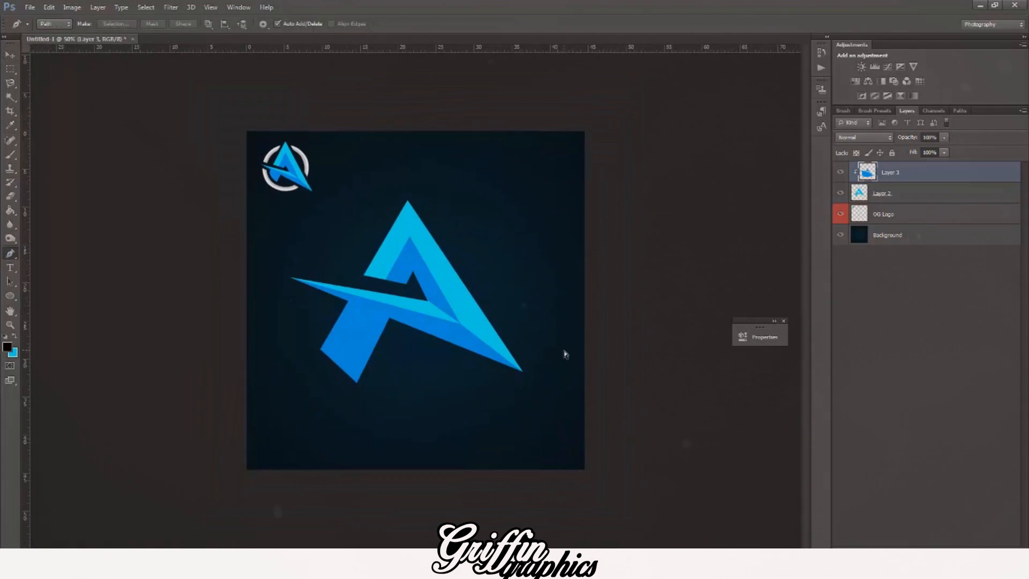
pyautogui.hotkey('ctrl', '+')
pyautogui.hotkey('ctrl', '+')
pyautogui.hotkey('ctrl', '+')
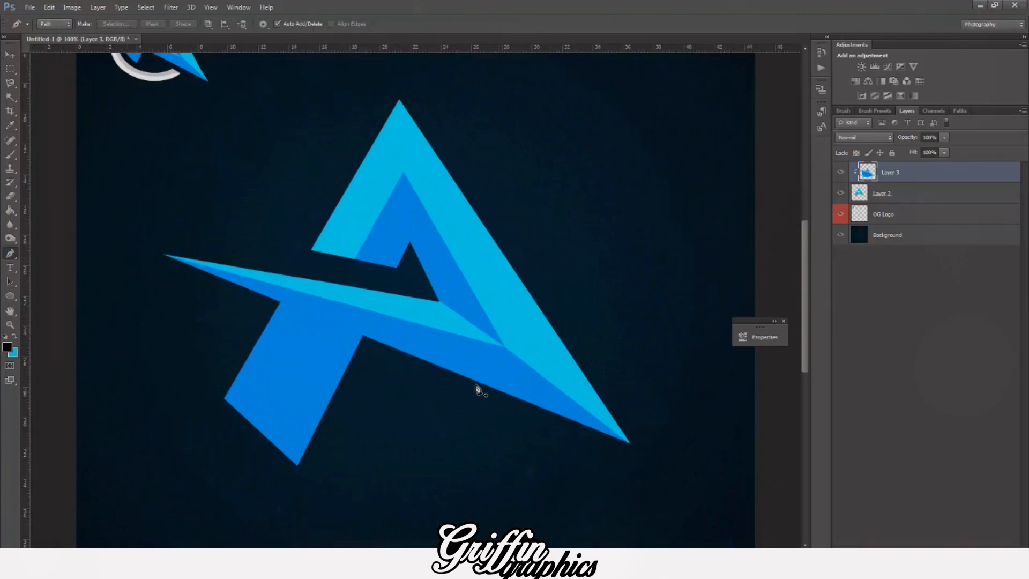
pyautogui.hotkey('ctrl', '-')
pyautogui.hotkey('ctrl', '+')
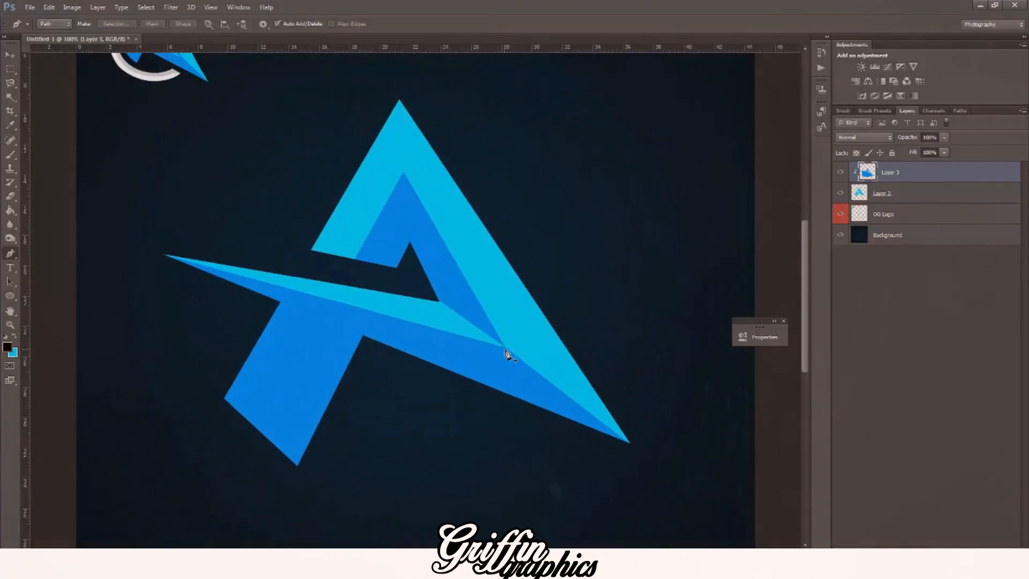
pyautogui.click(506, 347)
pyautogui.scroll(2, 296, 308)
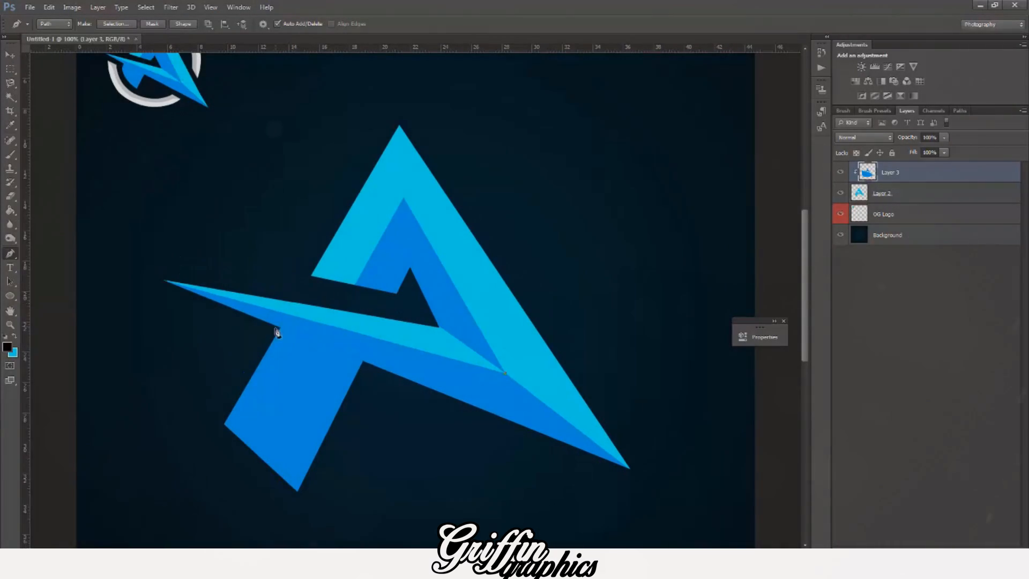
pyautogui.click(160, 305)
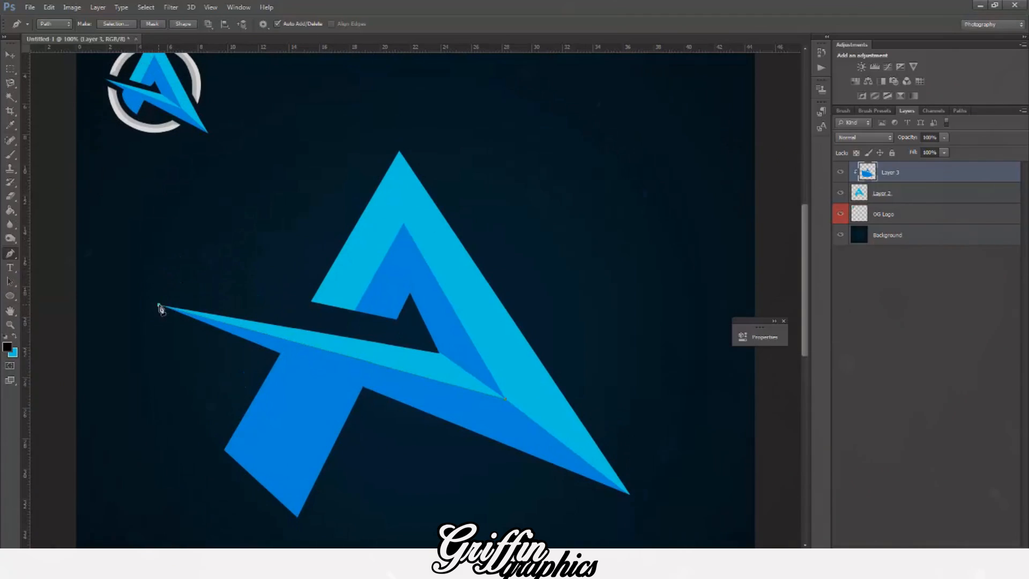
pyautogui.moveTo(164, 296); pyautogui.dragTo(393, 341)
pyautogui.rightClick(393, 341)
pyautogui.click(428, 134)
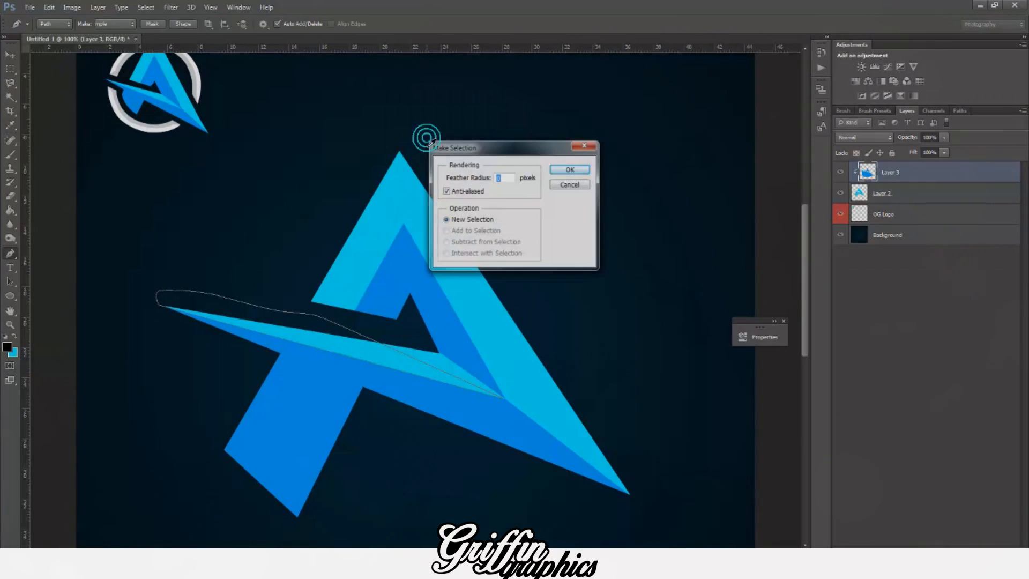
pyautogui.press('Return')
pyautogui.hotkey('ctrl', 'd')
# Step: Choose the Brush tool and set the foreground colour to the darker blue sampled from the A (#0296f8)
pyautogui.click(10, 155)
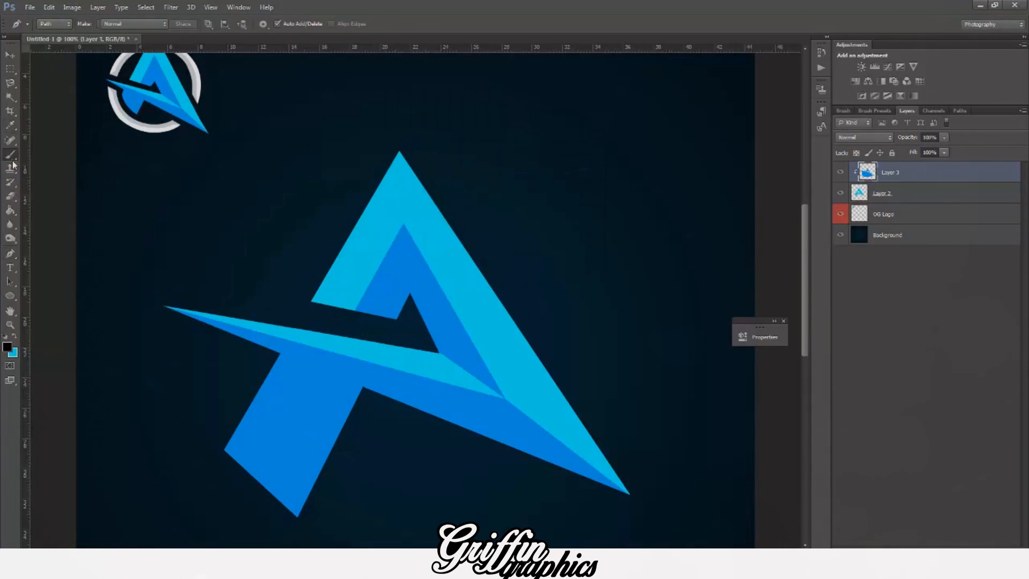
pyautogui.click(10, 346)
pyautogui.click(341, 376)
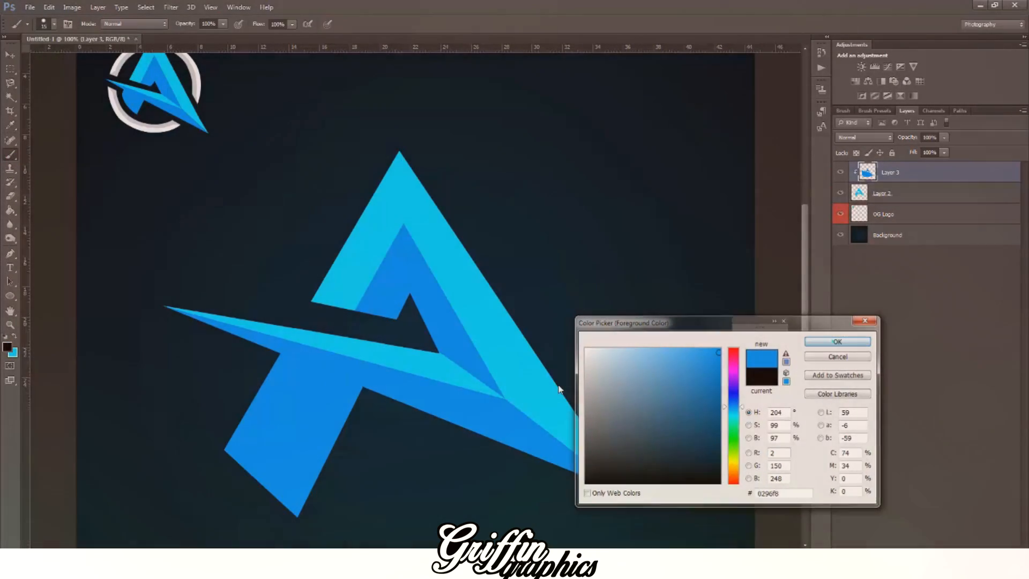
pyautogui.press('Return')
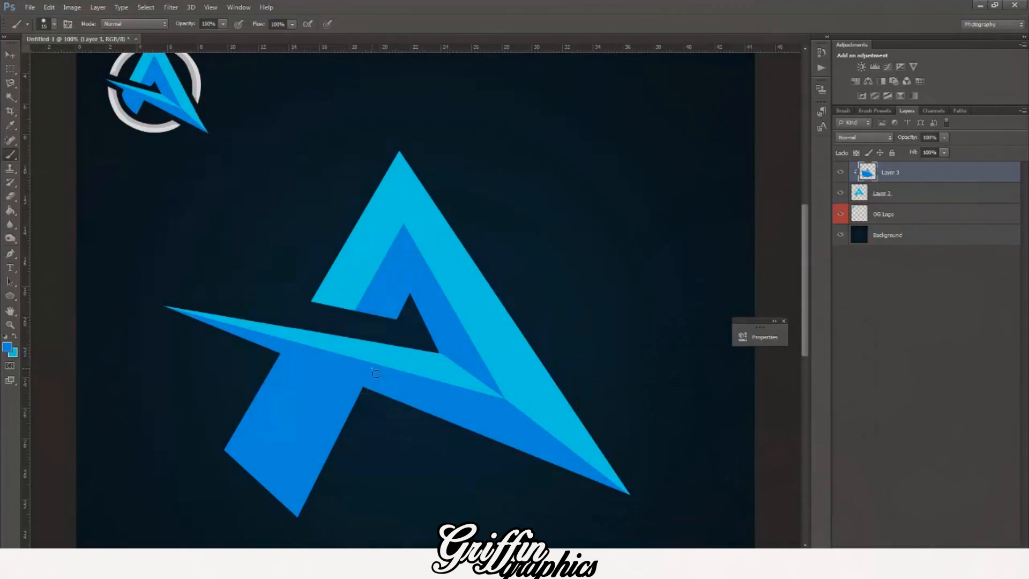
pyautogui.hotkey('ctrl', '-')
pyautogui.hotkey('ctrl', '-')
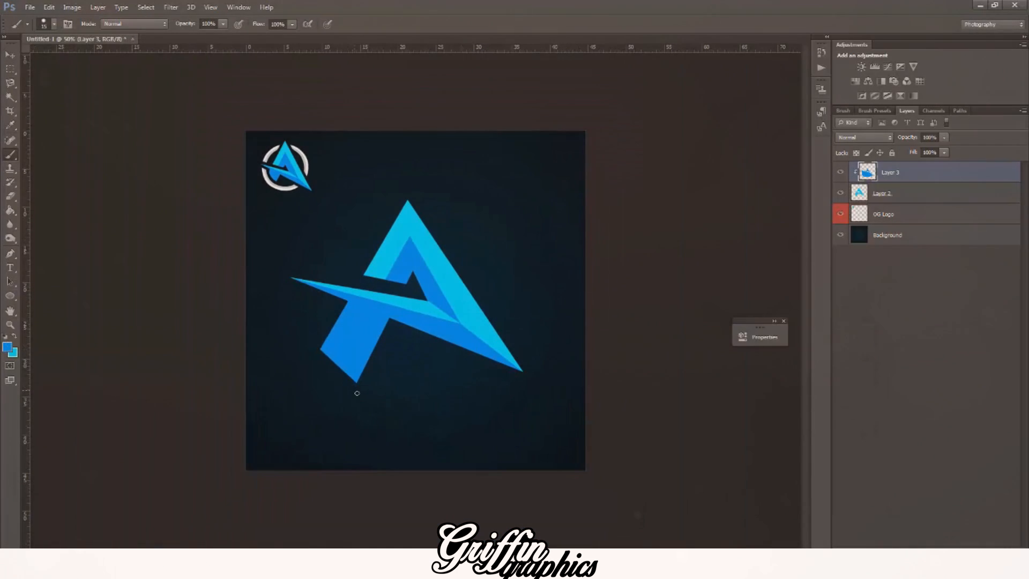
# Step: Choose the Ellipse tool with a white foreground colour and add an empty layer between OG Logo and Background
pyautogui.click(11, 55)
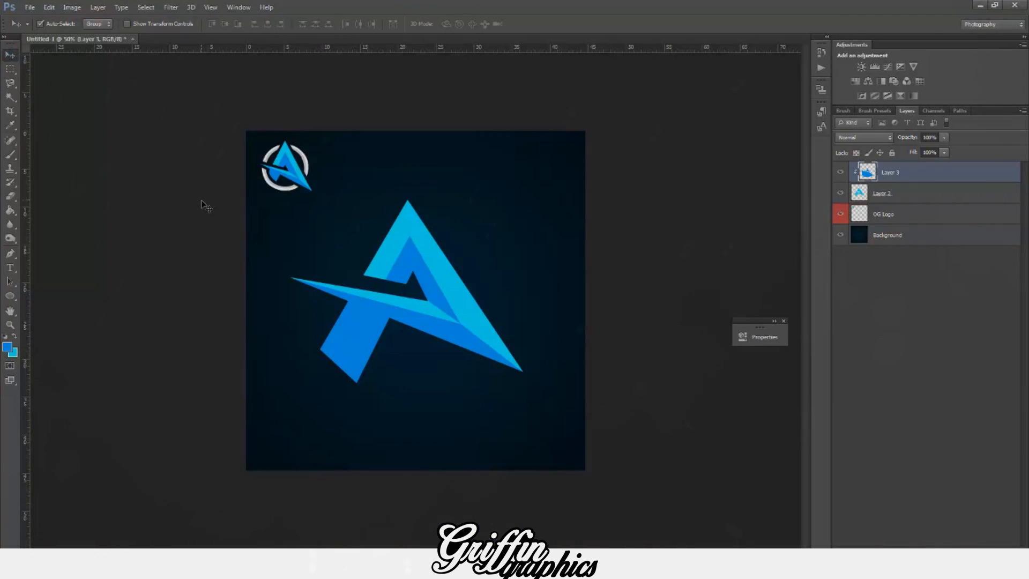
pyautogui.hotkey('ctrl', '+')
pyautogui.click(239, 152)
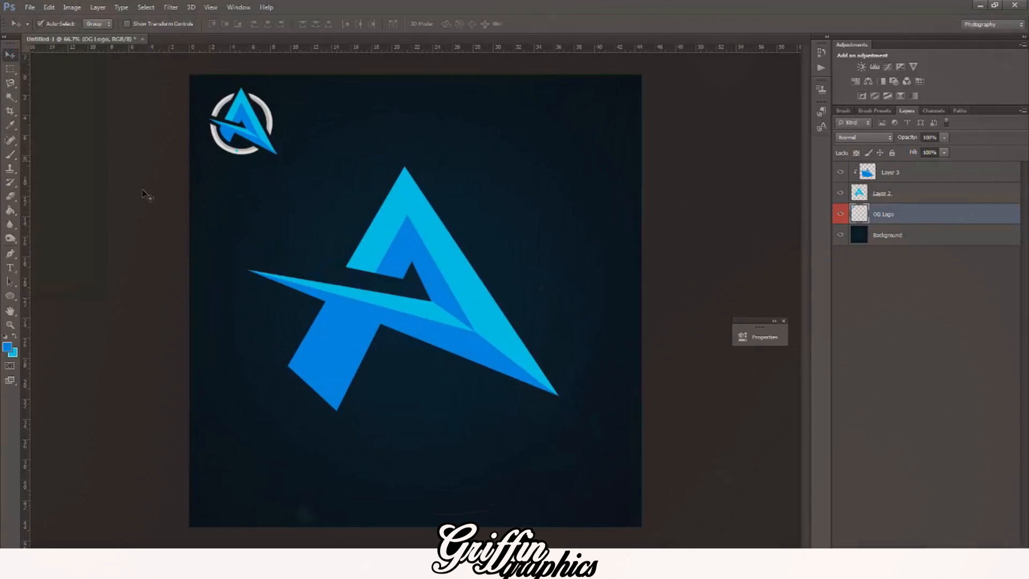
pyautogui.click(10, 296)
pyautogui.click(5, 336)
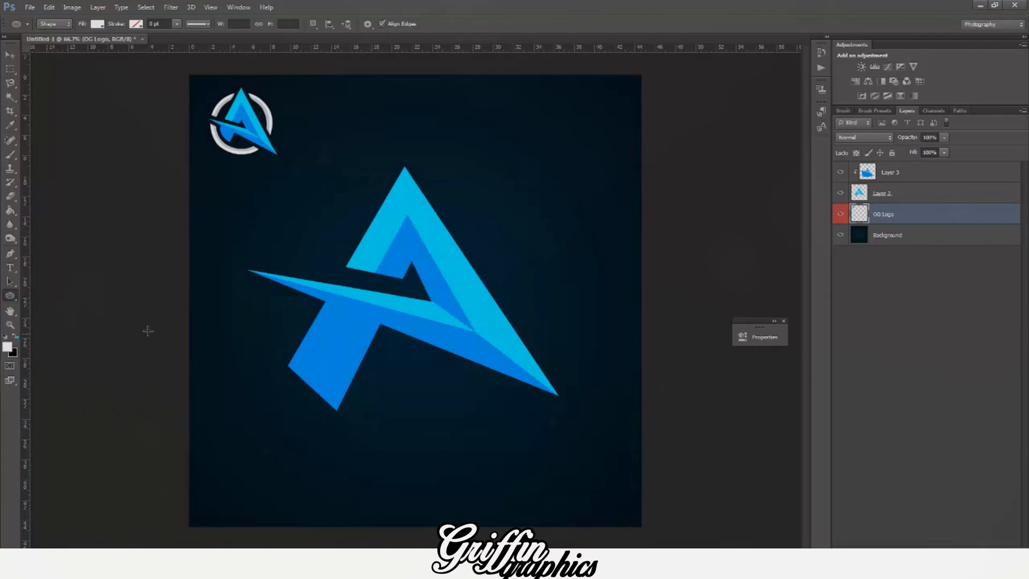
pyautogui.click(998, 553)
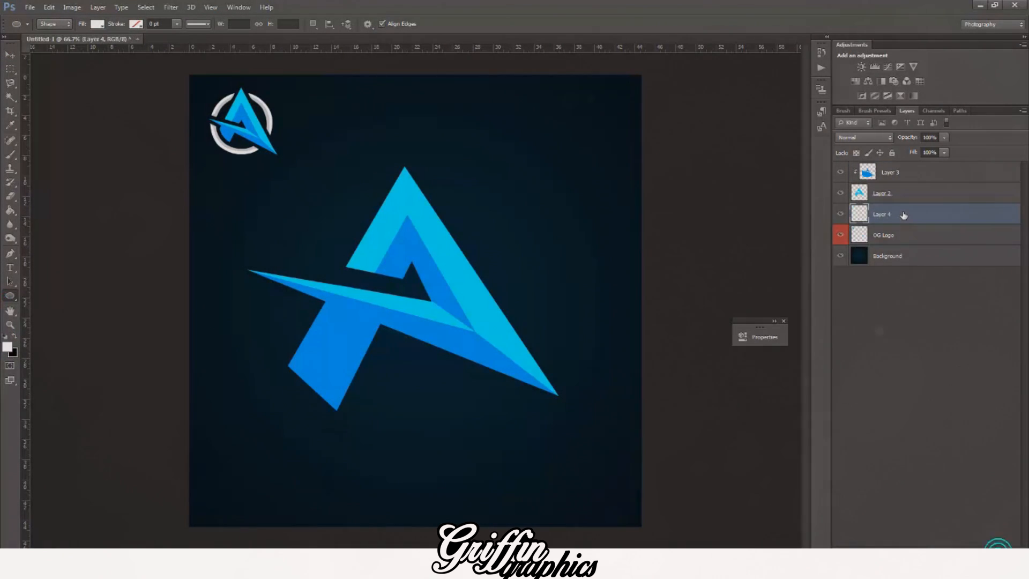
pyautogui.moveTo(900, 213); pyautogui.dragTo(900, 241)
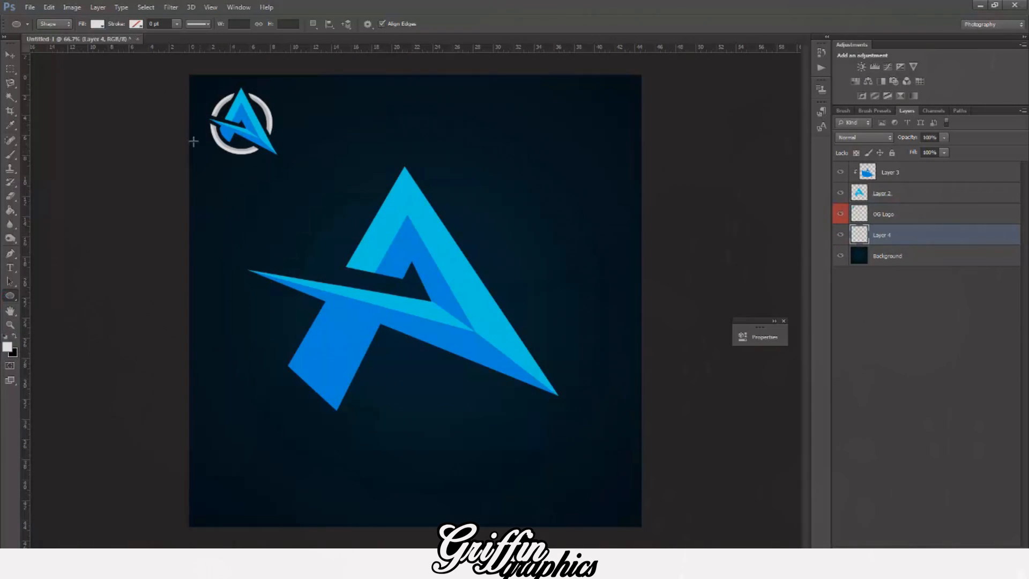
# Step: Draw a white circle about 851 px across behind the A and move it so its upper edge meets the A's apex
pyautogui.moveTo(306, 218); pyautogui.dragTo(670, 489)
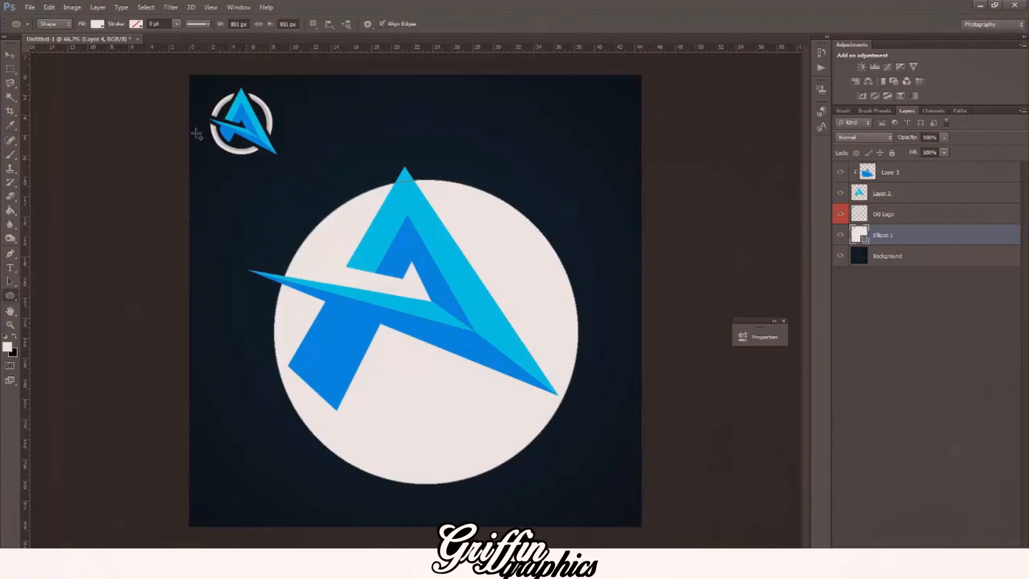
pyautogui.click(11, 56)
pyautogui.moveTo(329, 231); pyautogui.dragTo(309, 217)
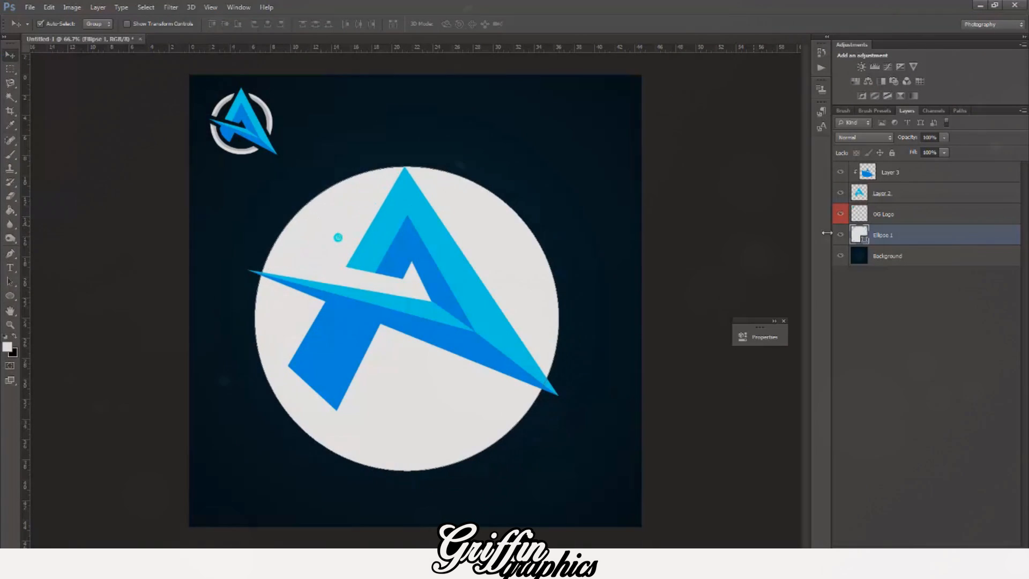
# Step: Rasterize the circle layer and give it a Color Overlay in the dark navy sampled from the background (#001927)
pyautogui.rightClick(925, 233)
pyautogui.click(906, 228)
pyautogui.rightClick(898, 238)
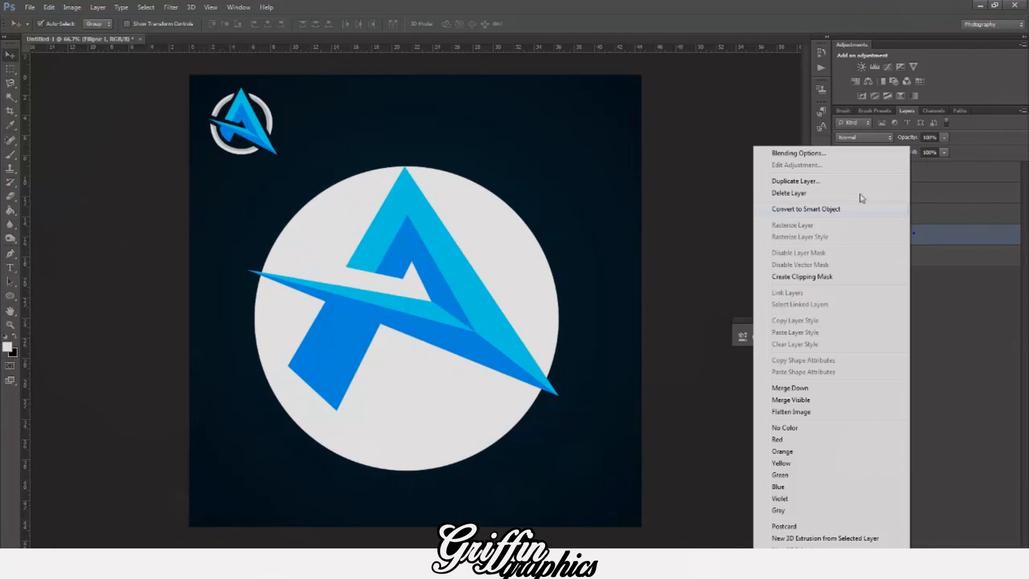
pyautogui.click(828, 156)
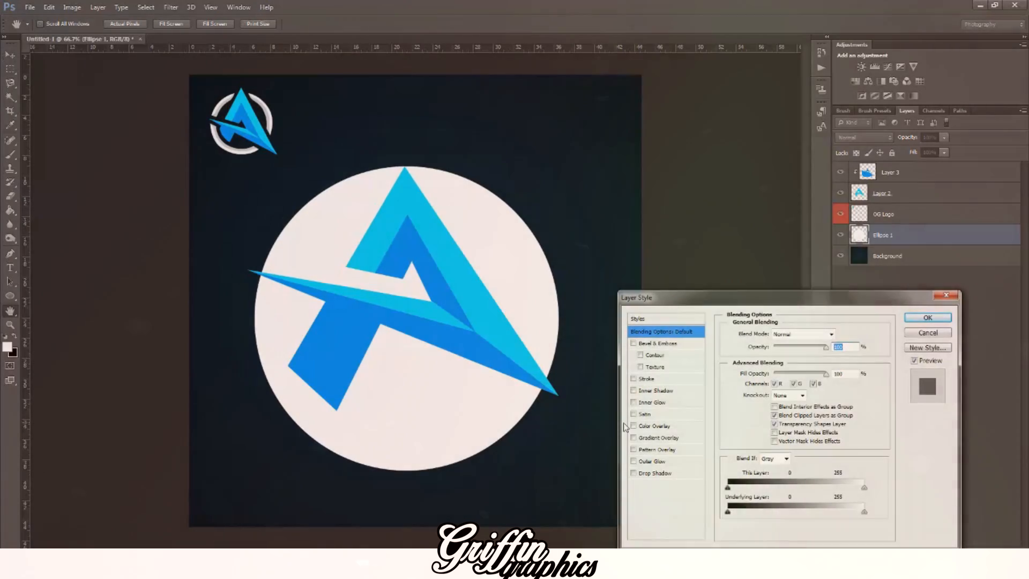
pyautogui.click(659, 425)
pyautogui.click(841, 334)
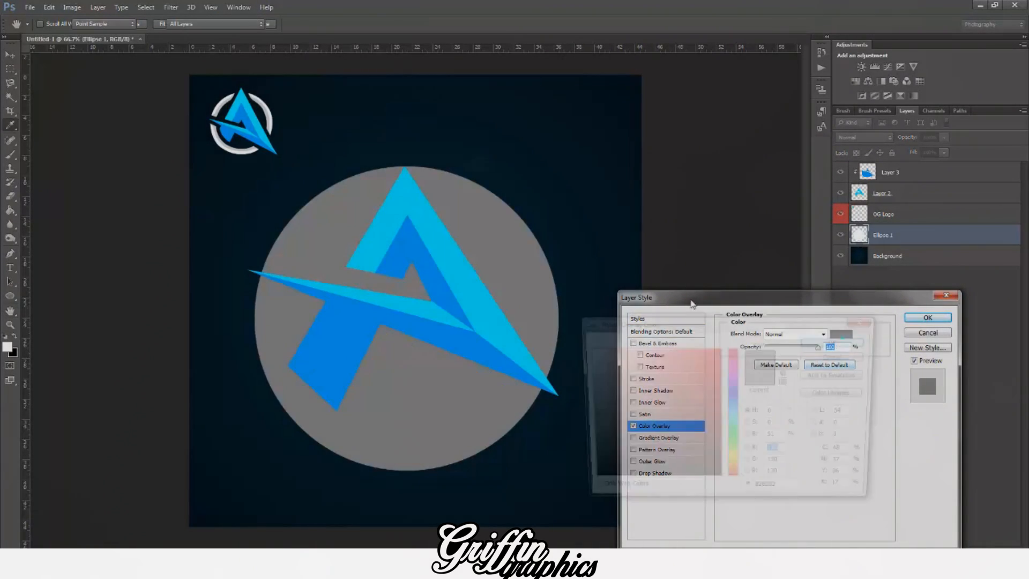
pyautogui.click(536, 218)
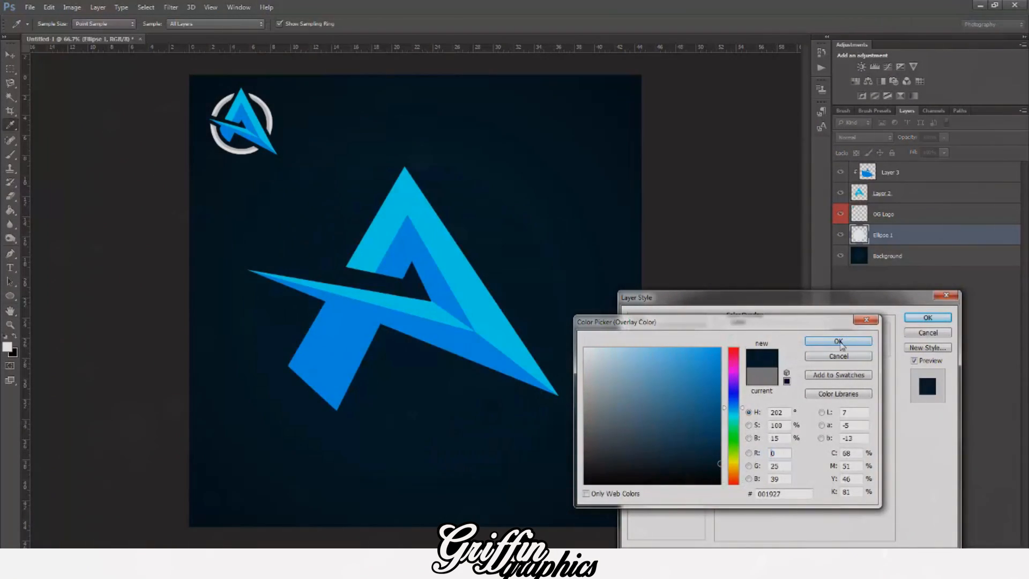
pyautogui.click(838, 342)
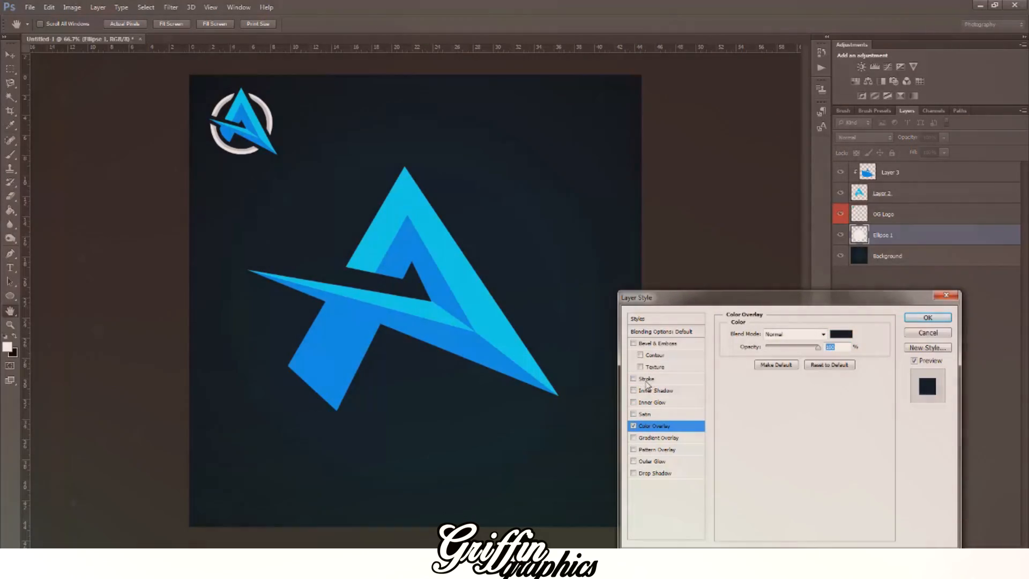
# Step: Add a thick white outside Stroke to the circle, narrow it slightly, apply the effects, and rasterize the layer style
pyautogui.click(646, 378)
pyautogui.click(753, 408)
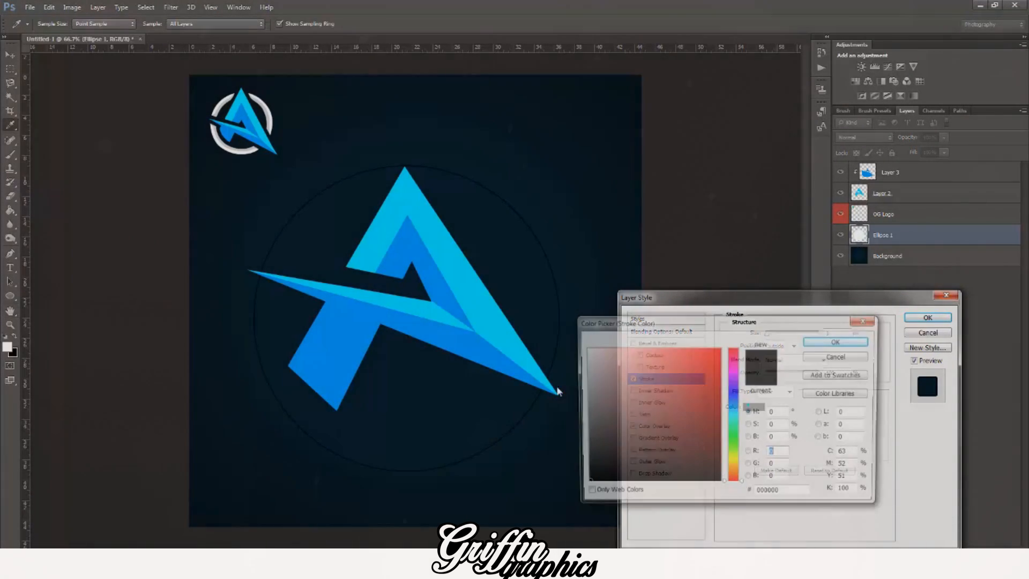
pyautogui.moveTo(590, 364); pyautogui.dragTo(526, 284)
pyautogui.click(814, 346)
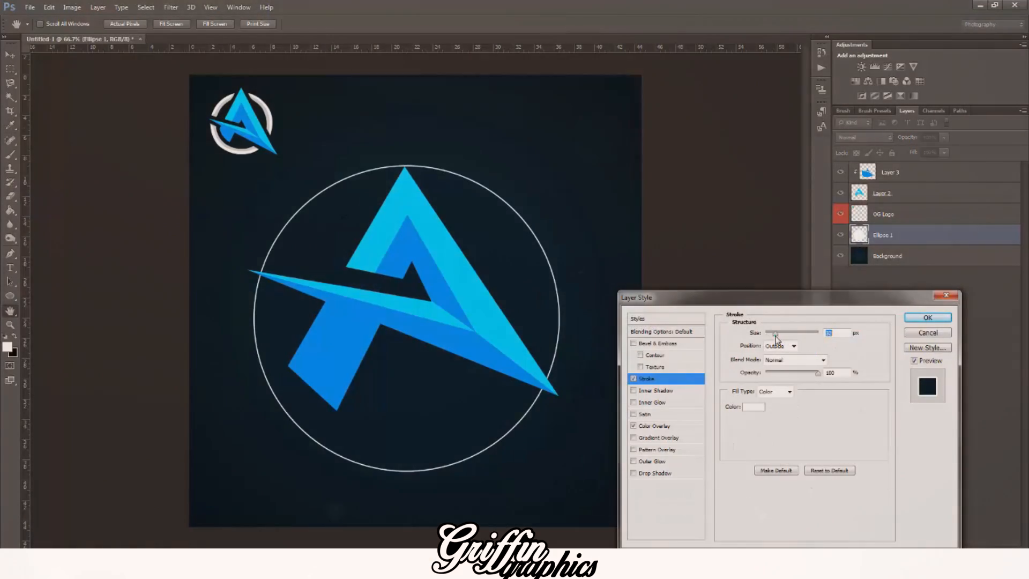
pyautogui.moveTo(767, 333); pyautogui.dragTo(781, 339)
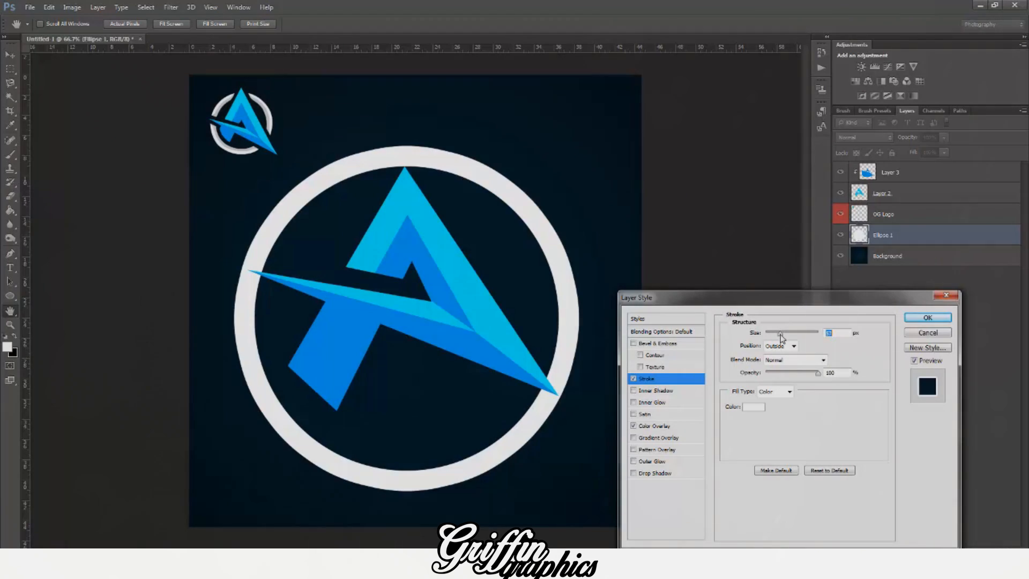
pyautogui.moveTo(782, 334); pyautogui.dragTo(780, 337)
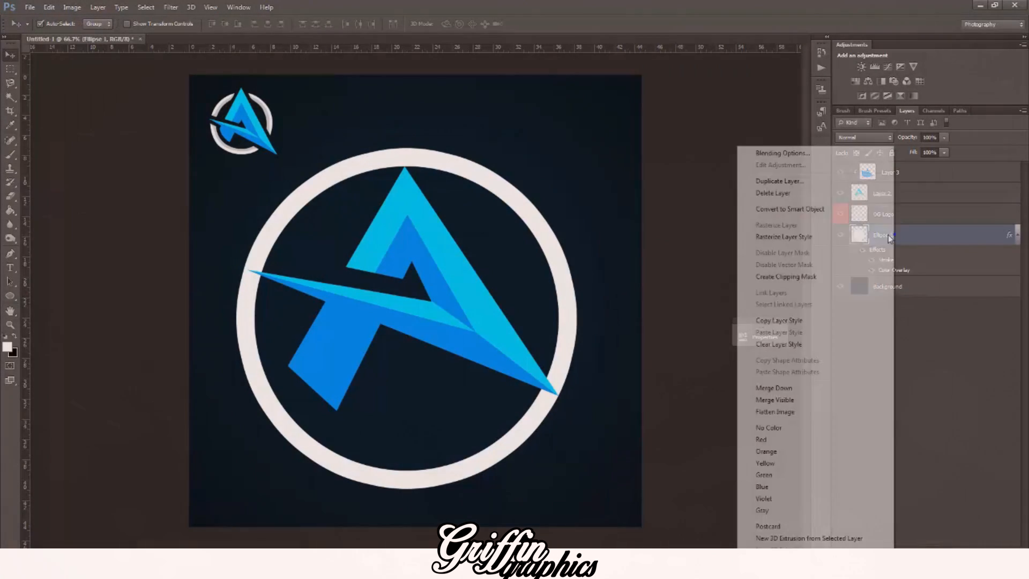
pyautogui.click(784, 236)
# Step: Select the circle's navy interior with the Magic Wand, move the Ellipse 1 layer to the top of the stack, and delete the interior
pyautogui.press('w')
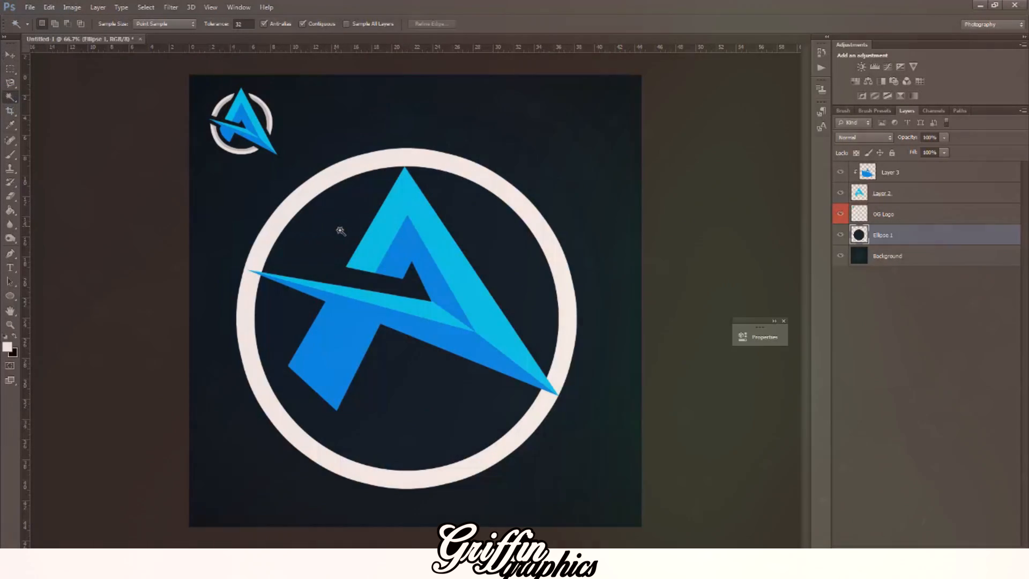
pyautogui.click(322, 228)
pyautogui.press('Delete')
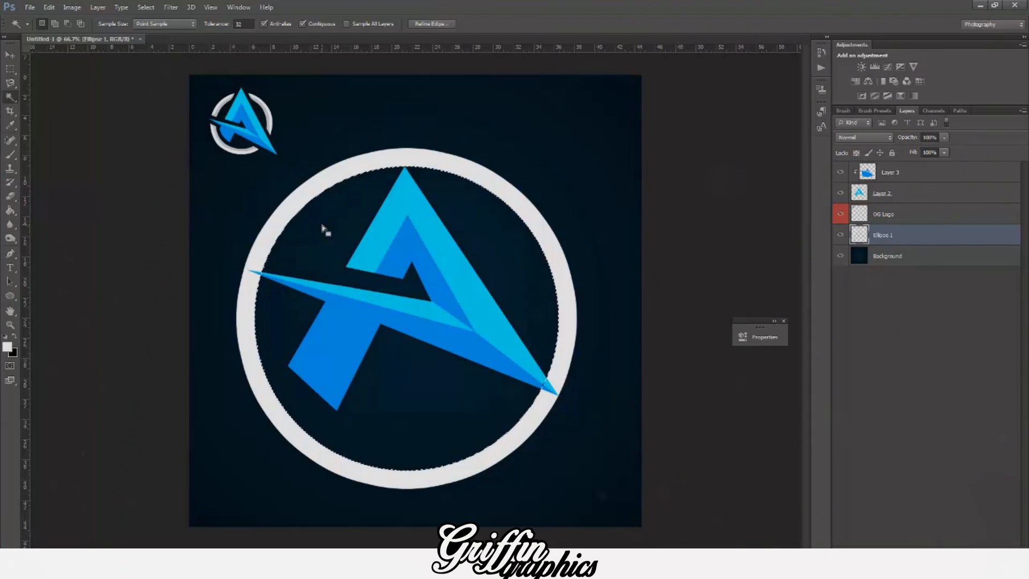
pyautogui.hotkey('ctrl', 'd')
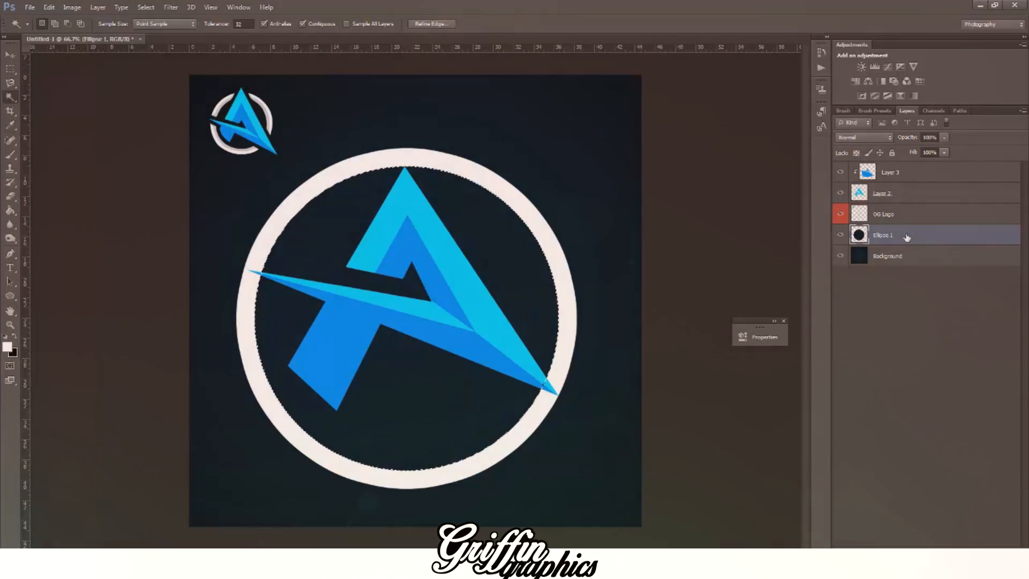
pyautogui.moveTo(907, 234); pyautogui.dragTo(899, 172)
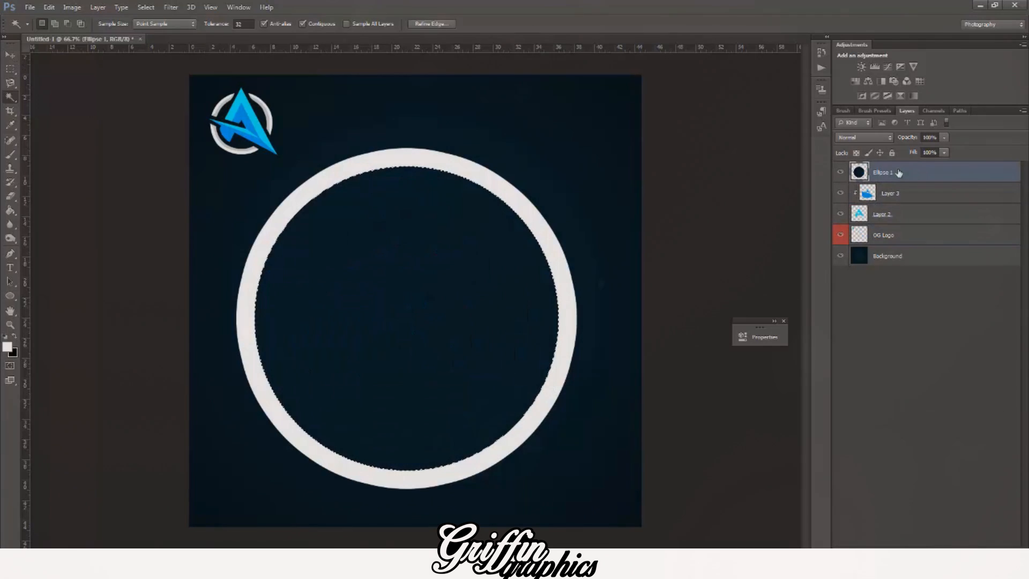
pyautogui.press('Delete')
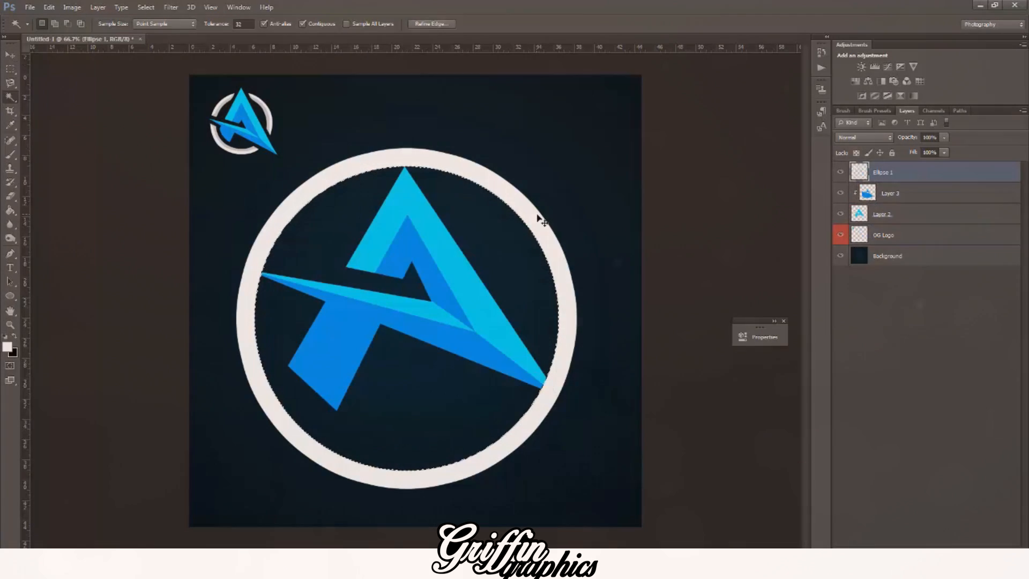
# Step: Scale the ring down to about 83%, centre it over the A so the crossbar tips overhang, and apply the transform
pyautogui.click(9, 55)
pyautogui.moveTo(488, 183); pyautogui.dragTo(487, 177)
pyautogui.hotkey('ctrl', 't')
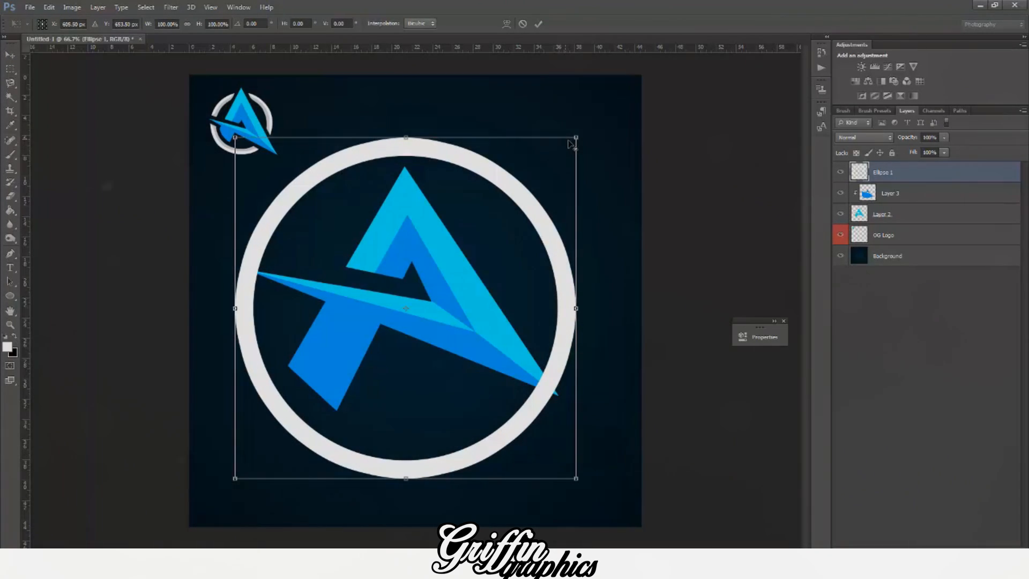
pyautogui.moveTo(511, 171); pyautogui.dragTo(535, 166)
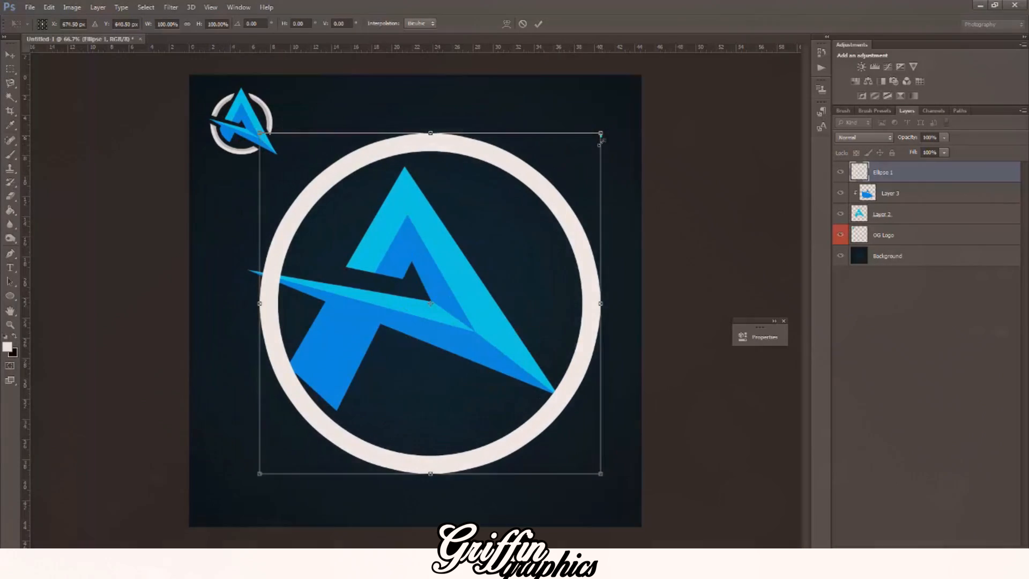
pyautogui.moveTo(601, 140); pyautogui.dragTo(580, 160)
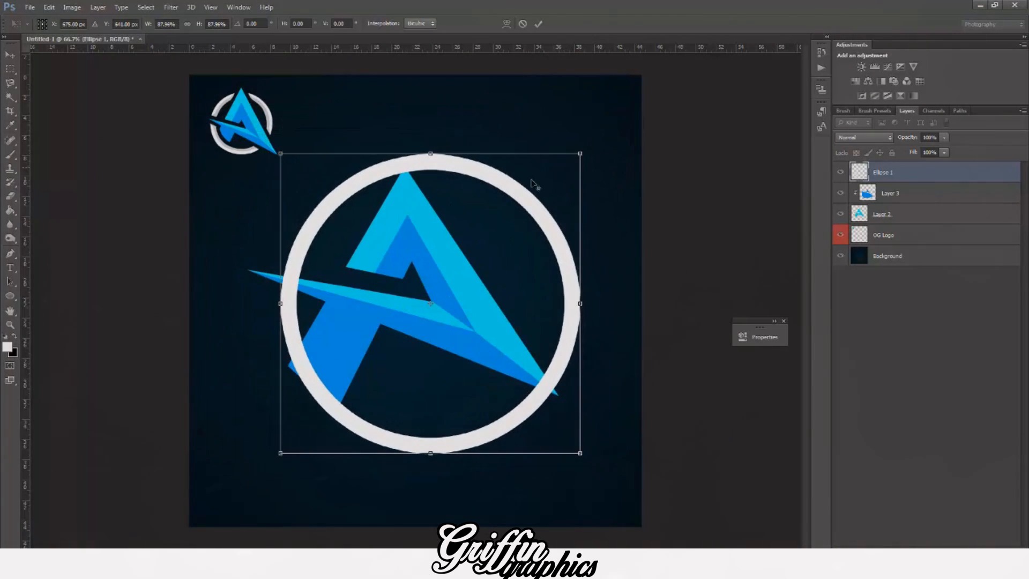
pyautogui.moveTo(504, 186); pyautogui.dragTo(477, 194)
pyautogui.moveTo(555, 158); pyautogui.dragTo(546, 166)
pyautogui.moveTo(478, 188); pyautogui.dragTo(476, 189)
pyautogui.click(9, 55)
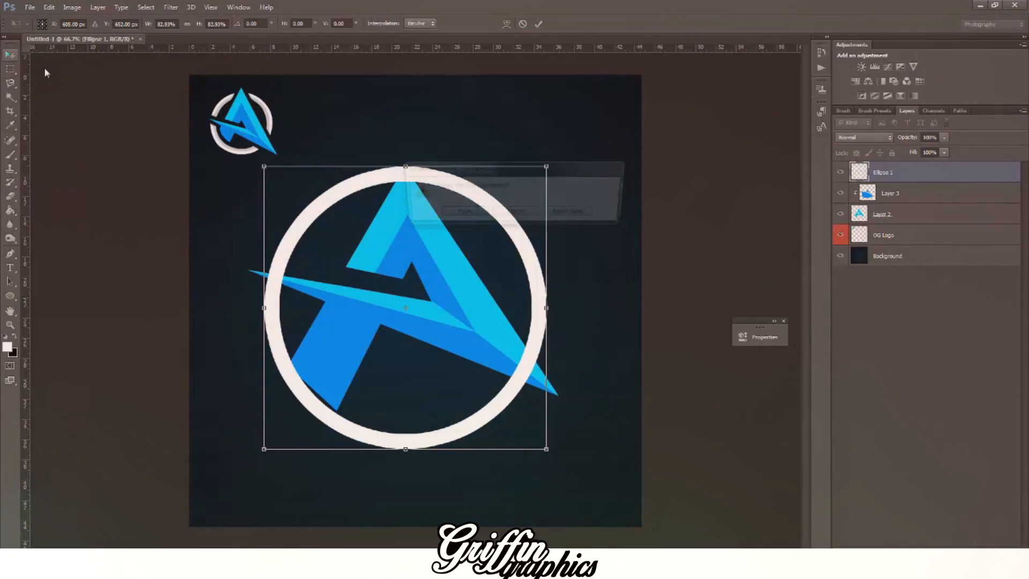
pyautogui.click(459, 214)
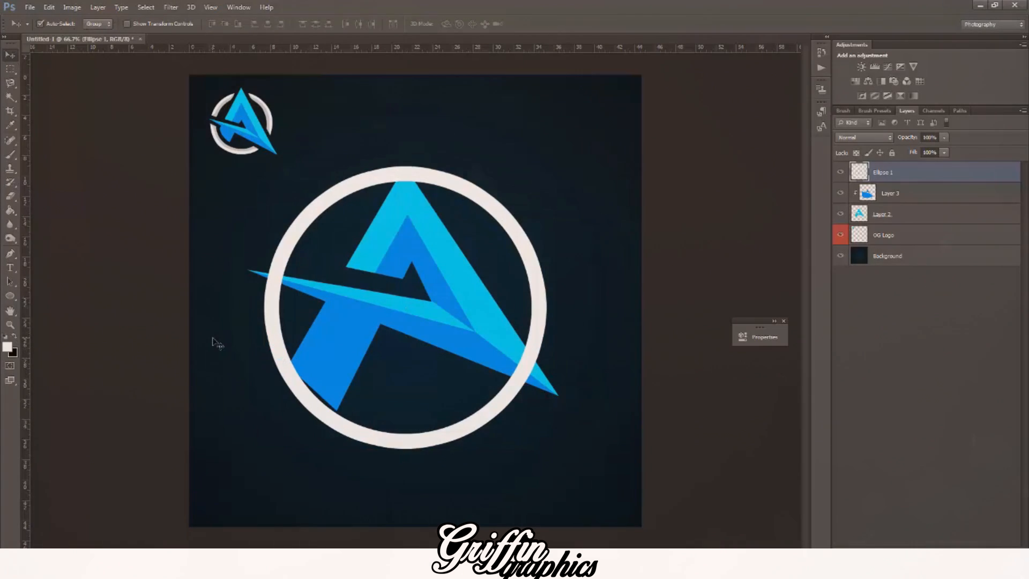
# Step: Examine the reference logo's ring, its gaps around the A, and the curved end of the left leg
pyautogui.hotkey('ctrl', '+')
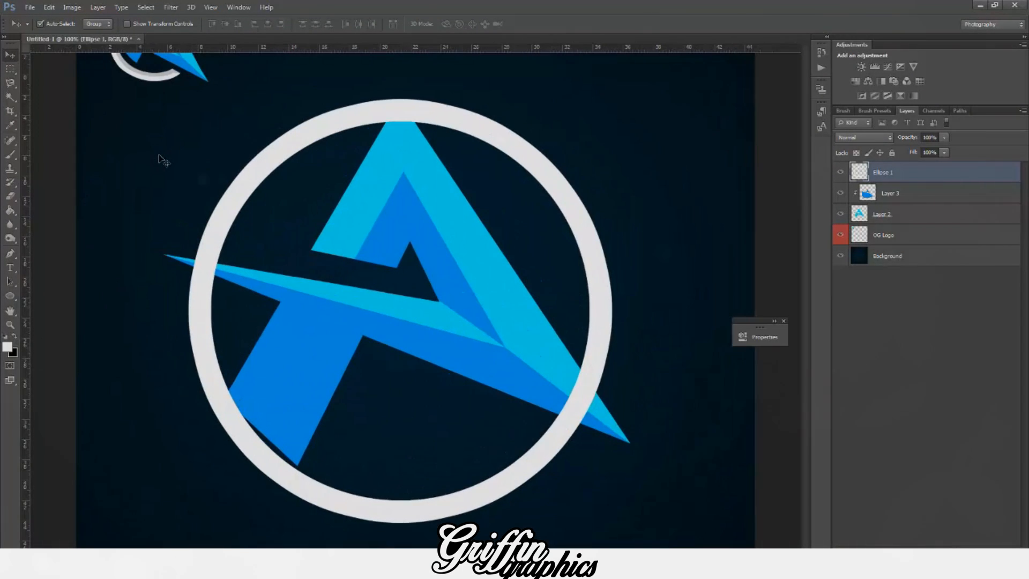
pyautogui.hotkey('ctrl', '-')
pyautogui.scroll(16, 214, 114)
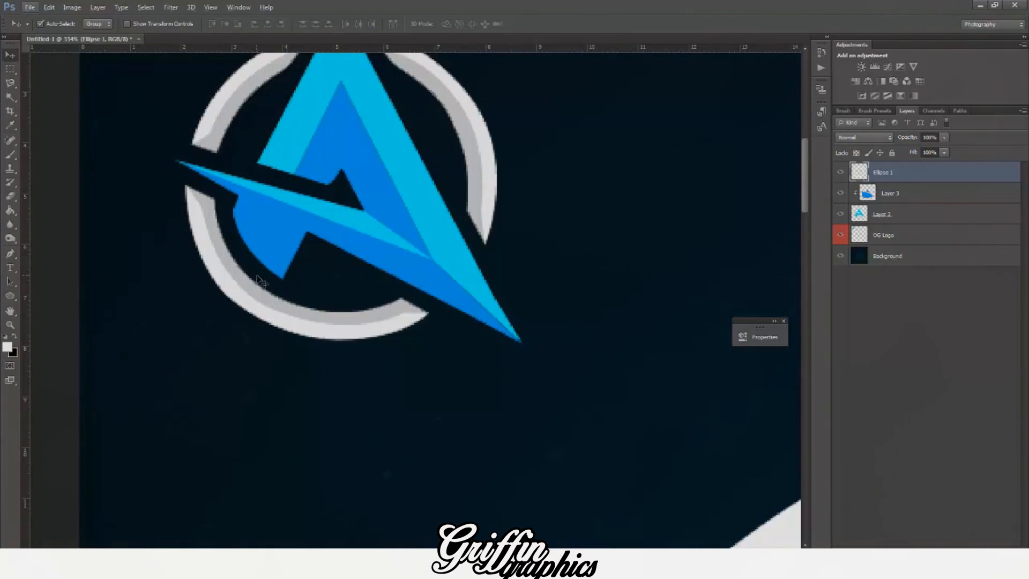
pyautogui.scroll(1, 257, 276)
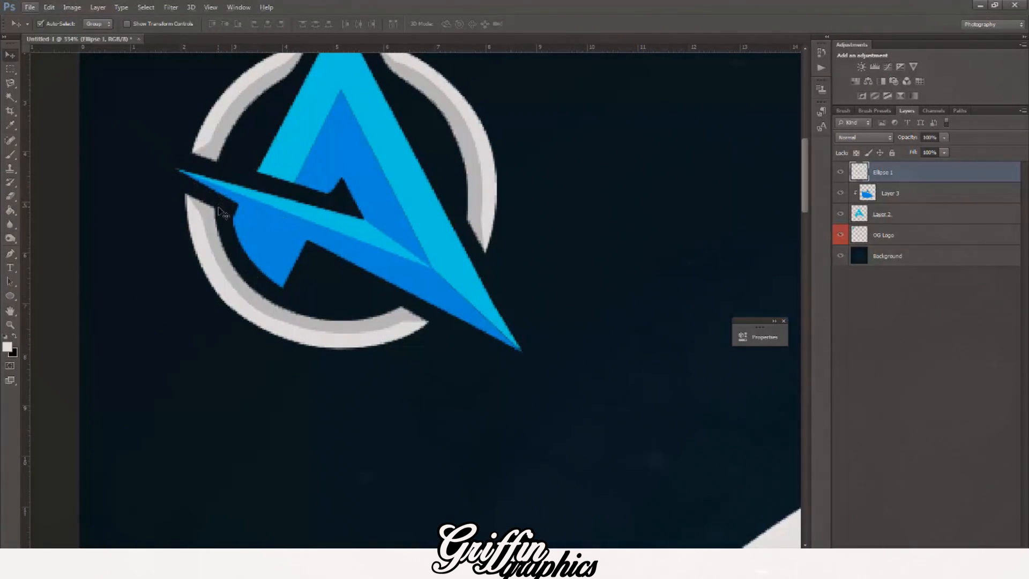
pyautogui.scroll(5, 220, 146)
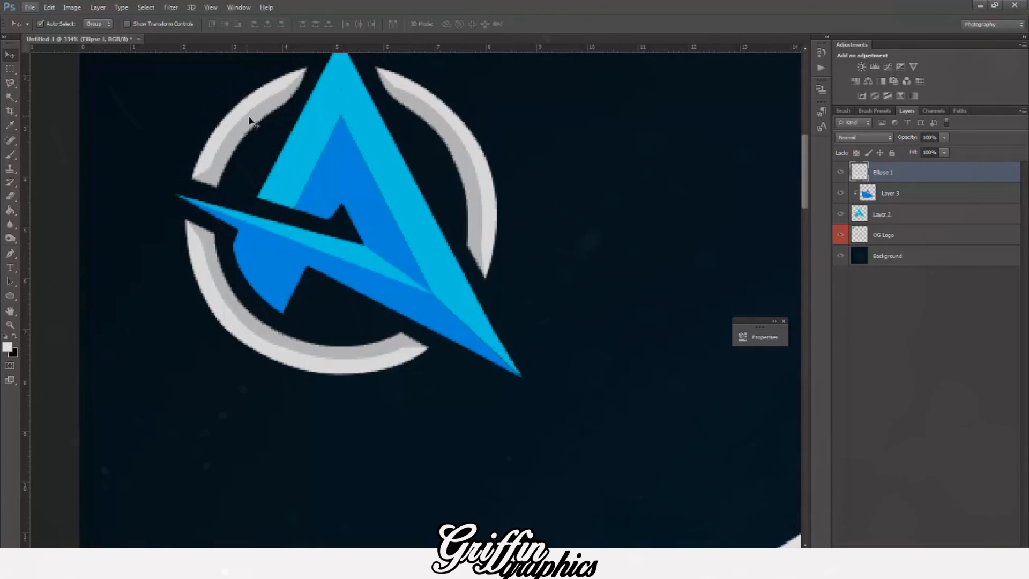
pyautogui.scroll(-4, 358, 233)
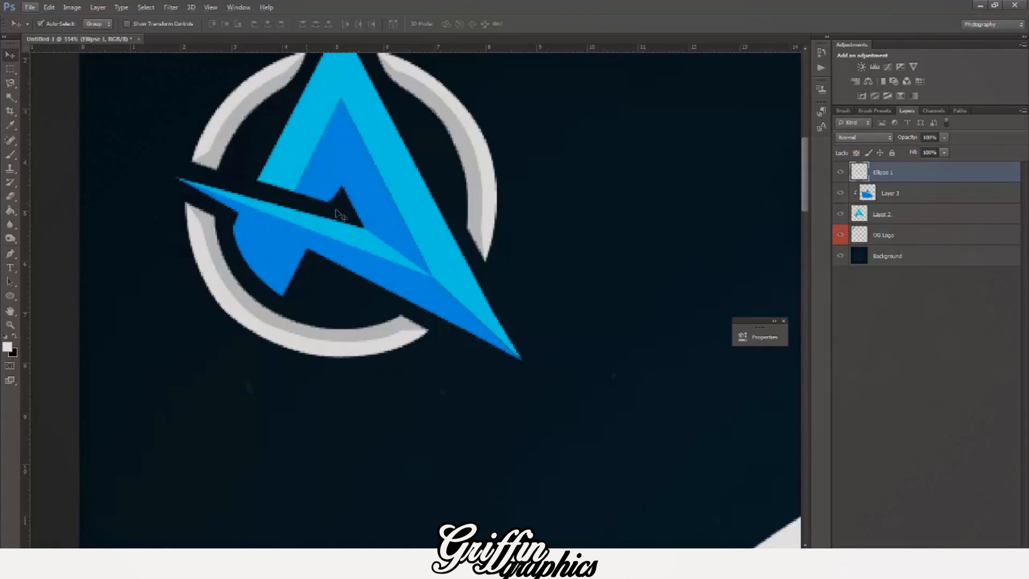
pyautogui.scroll(-5, 160, 151)
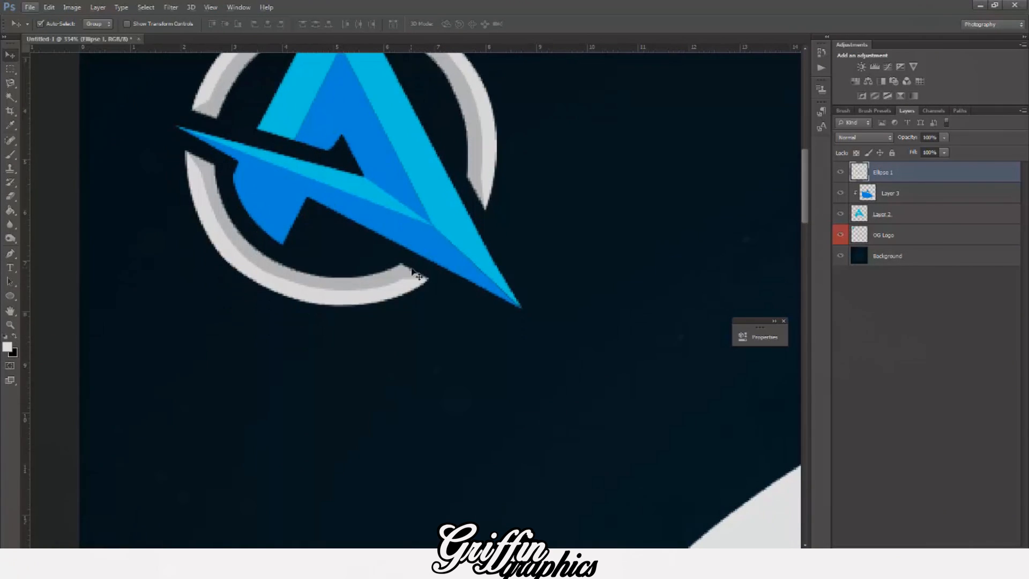
pyautogui.scroll(-3, 633, 436)
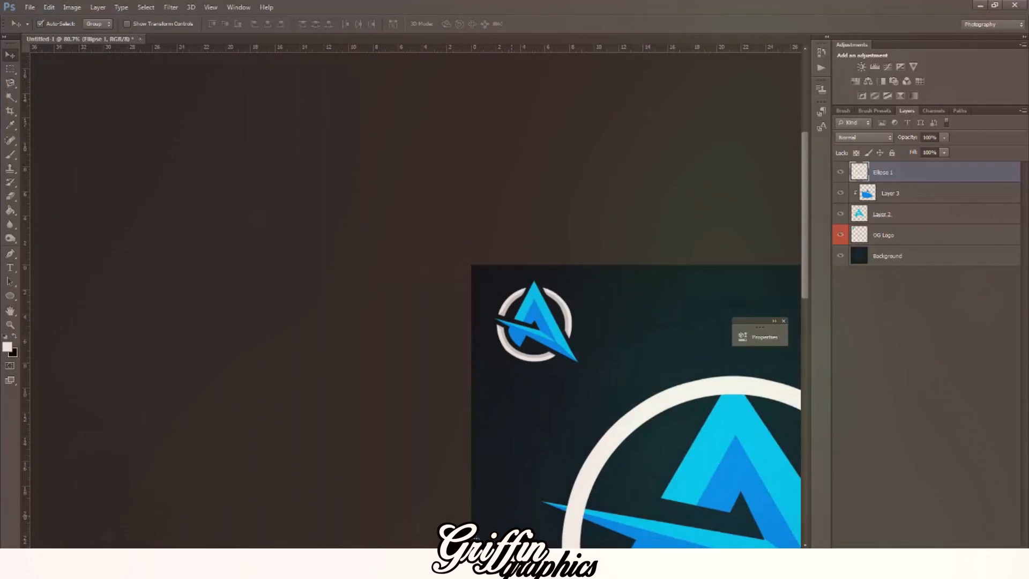
pyautogui.scroll(-4, 520, 401)
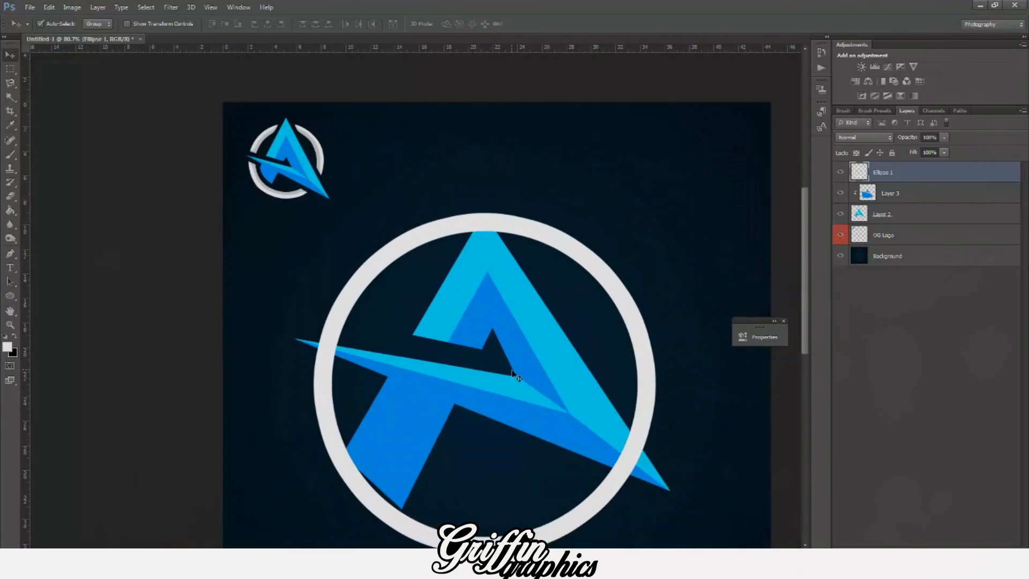
pyautogui.scroll(2, 402, 368)
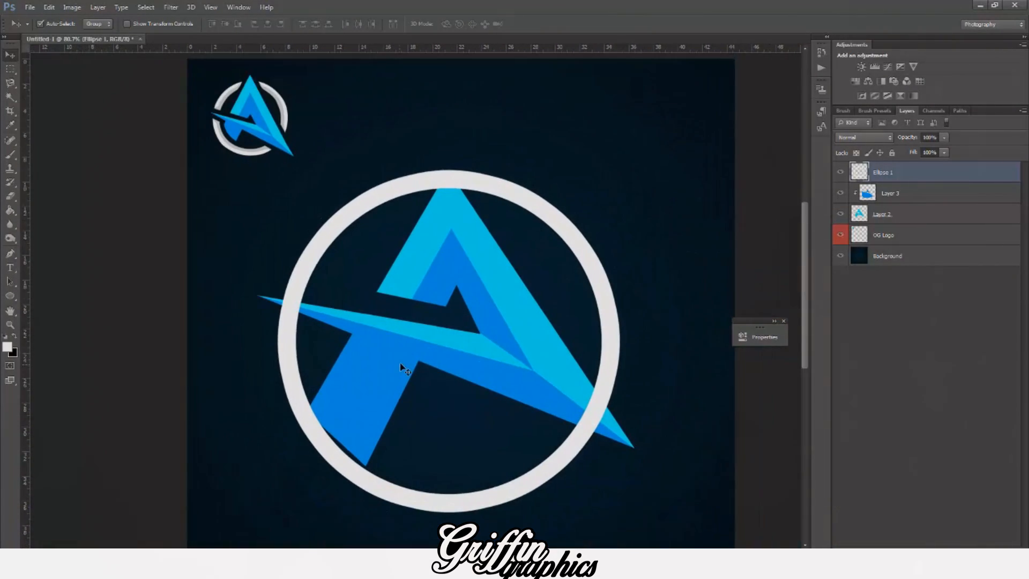
pyautogui.click(460, 242)
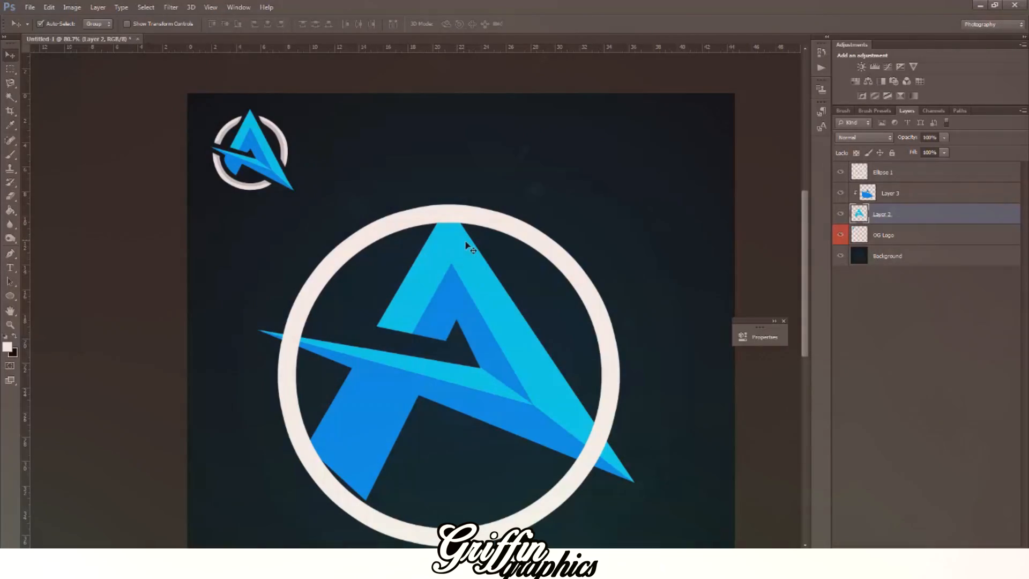
pyautogui.hotkey('ctrl', 't')
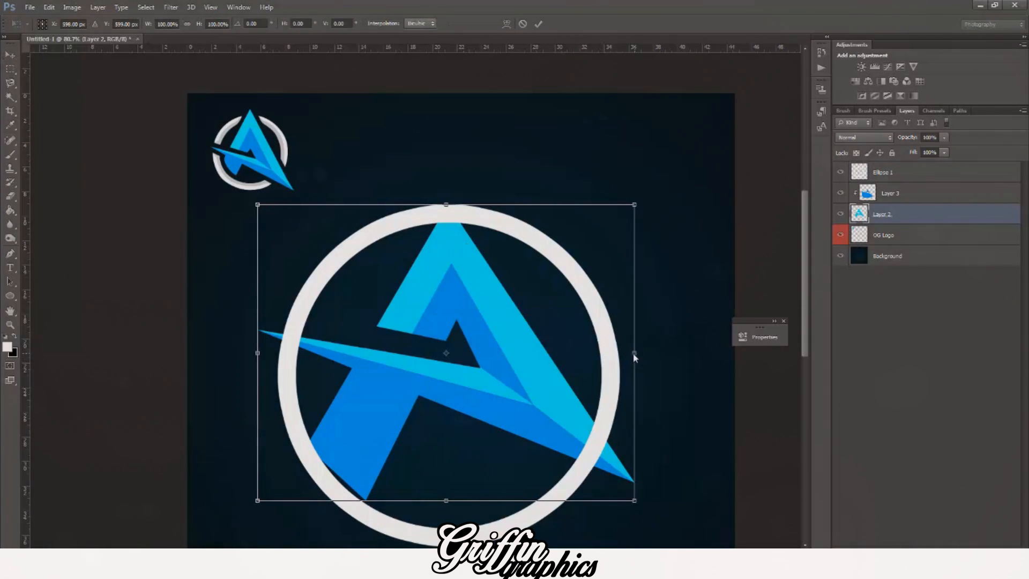
pyautogui.press('Return')
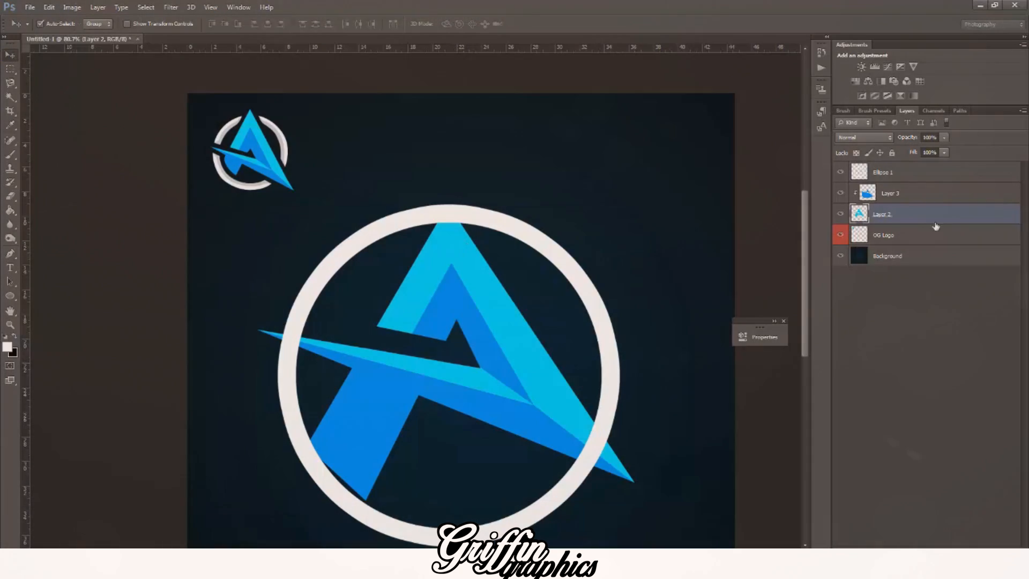
# Step: Duplicate Layer 3 and Layer 2, merge the copies into a single layer, and hide the two originals
pyautogui.keyDown('shift'); pyautogui.click(890, 194); pyautogui.keyUp('shift')
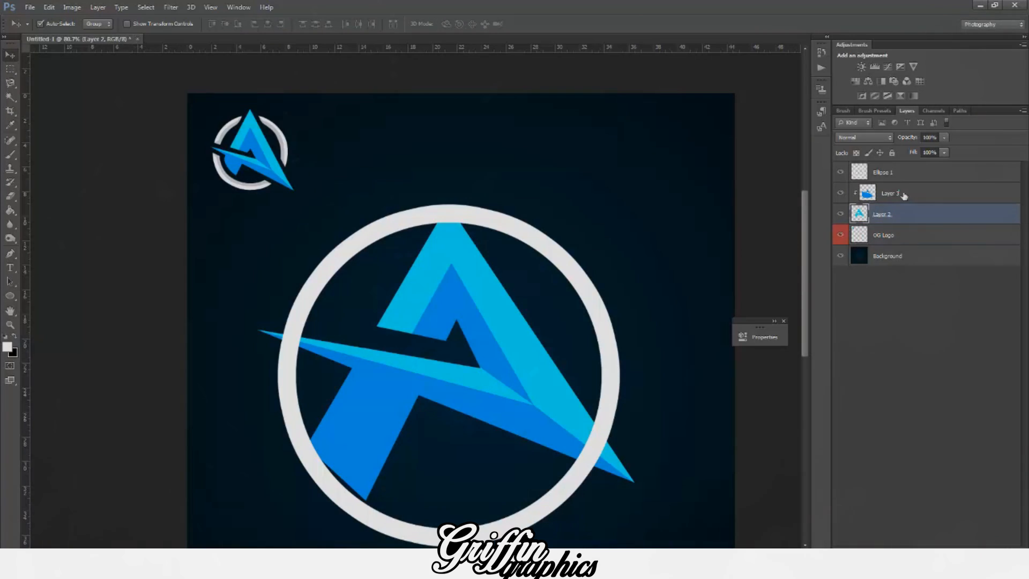
pyautogui.rightClick(895, 194)
pyautogui.click(925, 202)
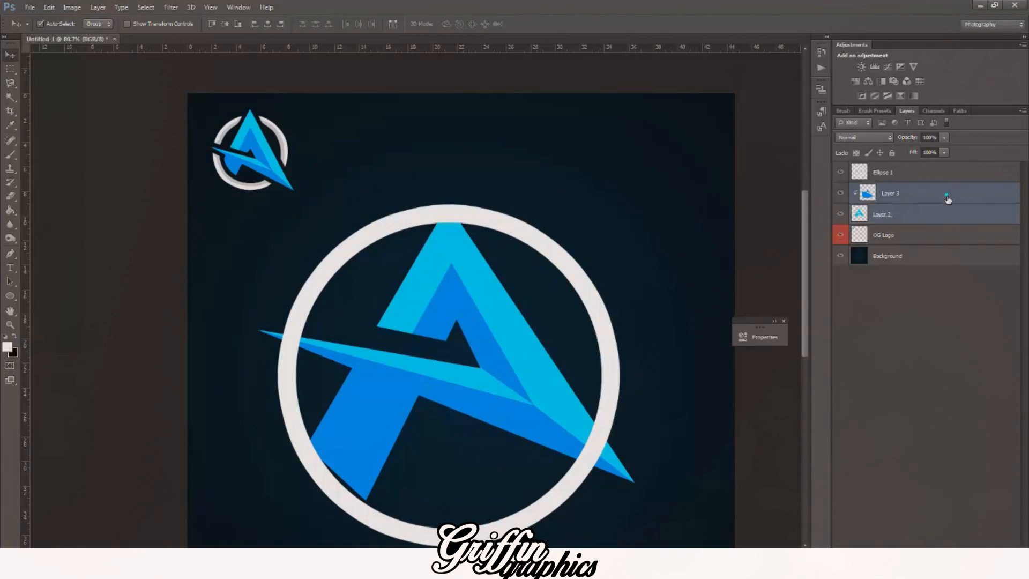
pyautogui.rightClick(920, 199)
pyautogui.click(793, 393)
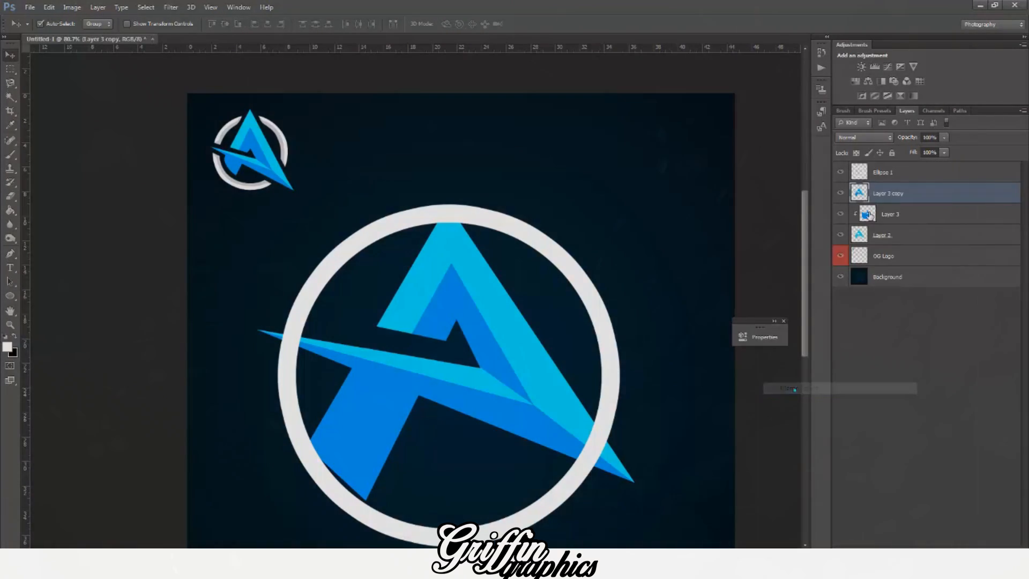
# Step: Scale the merged A to about 98% width and 104% height, apply the transform, and centre it within the ring
pyautogui.hotkey('ctrl', 't')
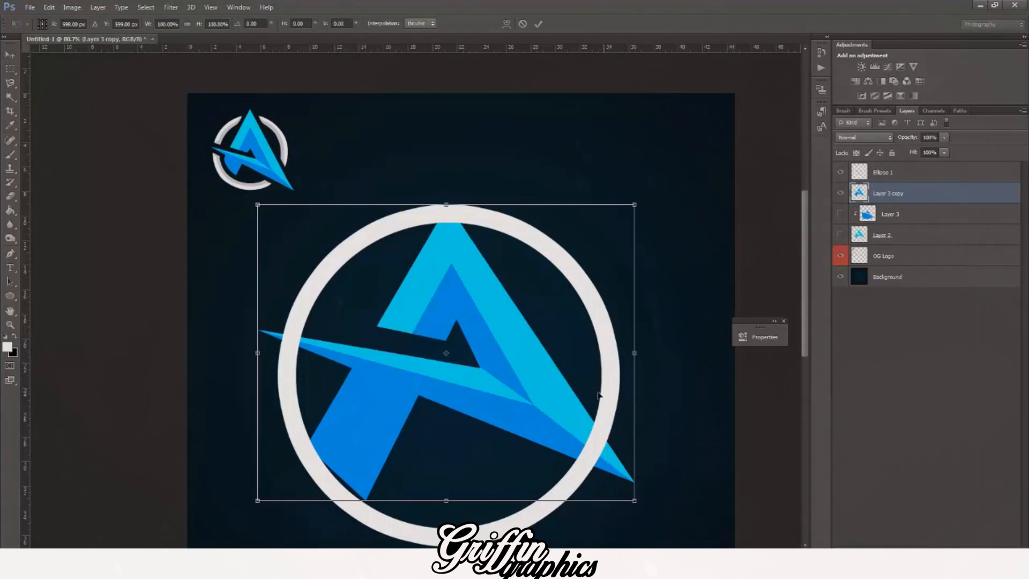
pyautogui.moveTo(634, 353); pyautogui.dragTo(627, 337)
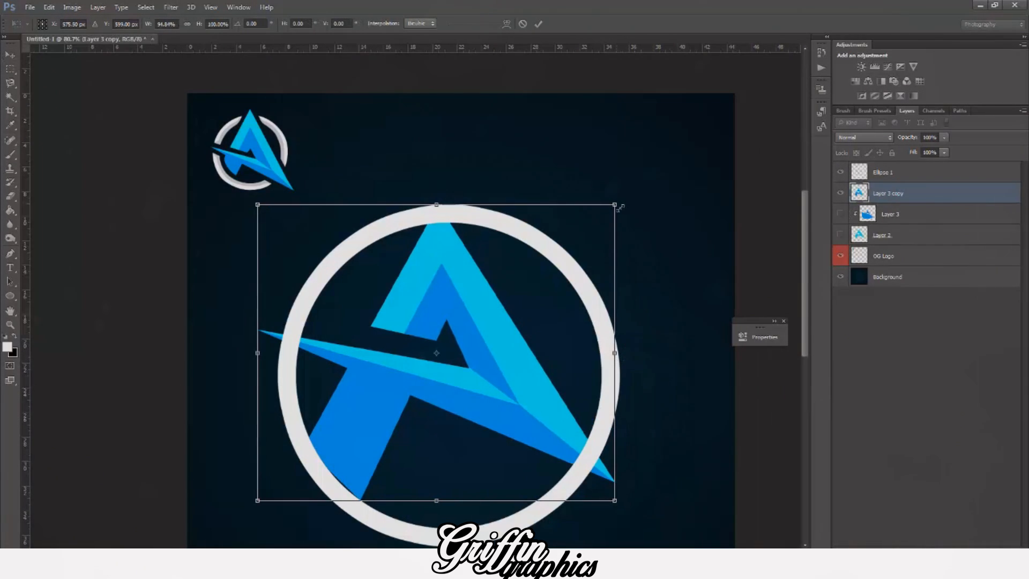
pyautogui.moveTo(620, 207); pyautogui.dragTo(627, 202)
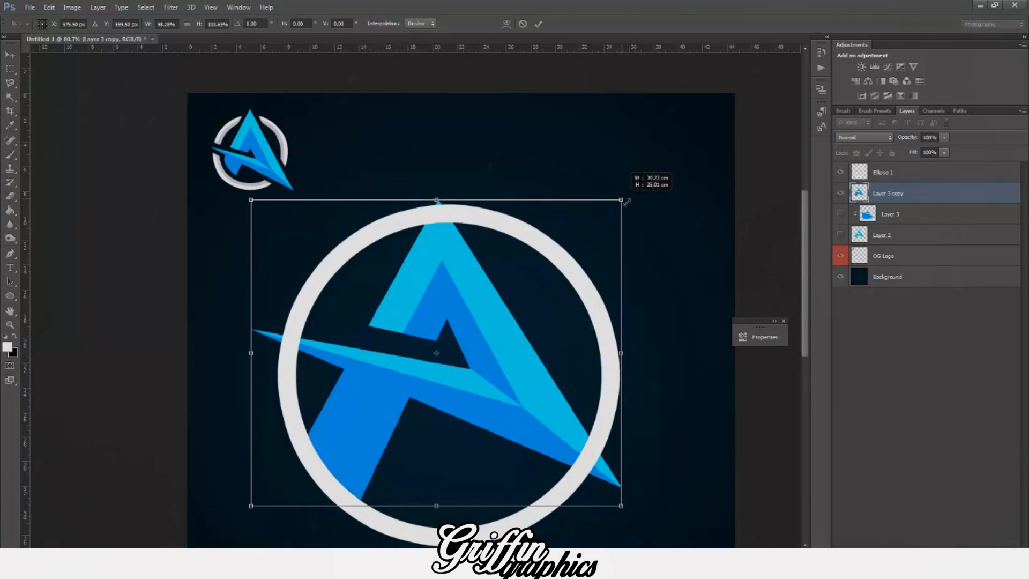
pyautogui.click(11, 58)
pyautogui.click(457, 211)
pyautogui.moveTo(444, 250); pyautogui.dragTo(454, 250)
# Step: Draw a closed Pen path around the lower end of the A's left leg, curving parallel to the ring's inner edge
pyautogui.scroll(-3, 346, 361)
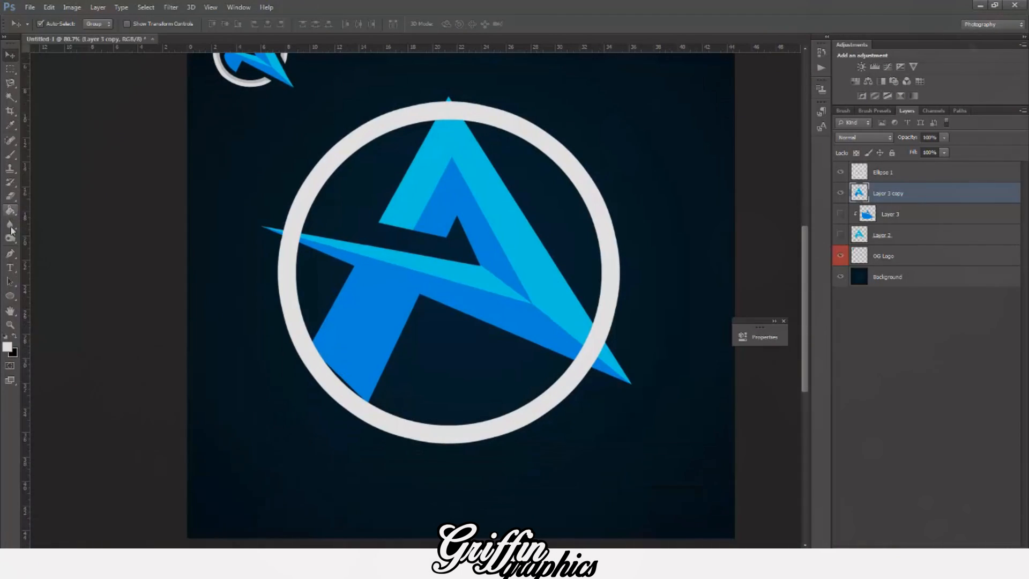
pyautogui.click(11, 254)
pyautogui.scroll(1, 218, 193)
pyautogui.scroll(-2, 290, 327)
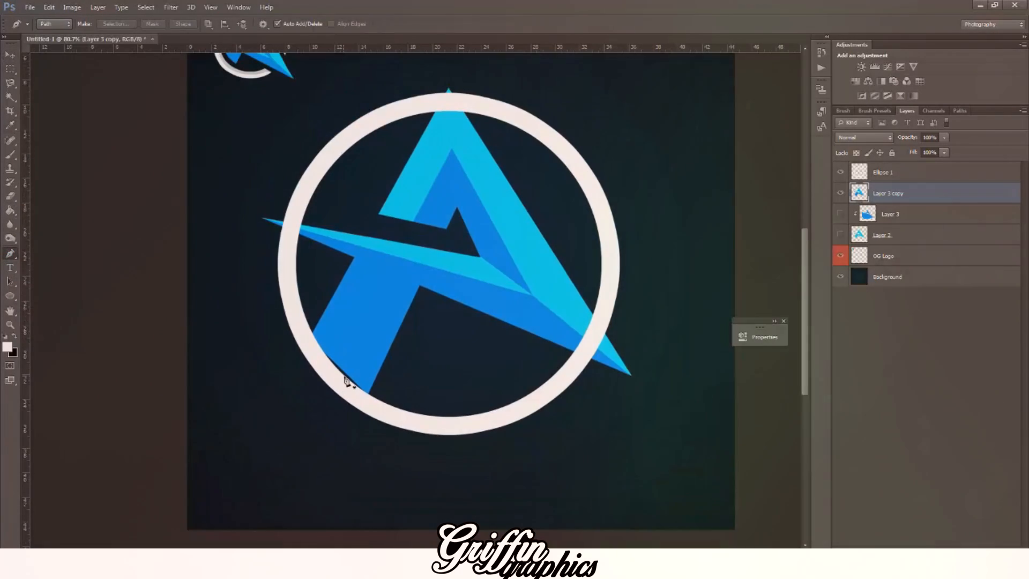
pyautogui.hotkey('ctrl', '+')
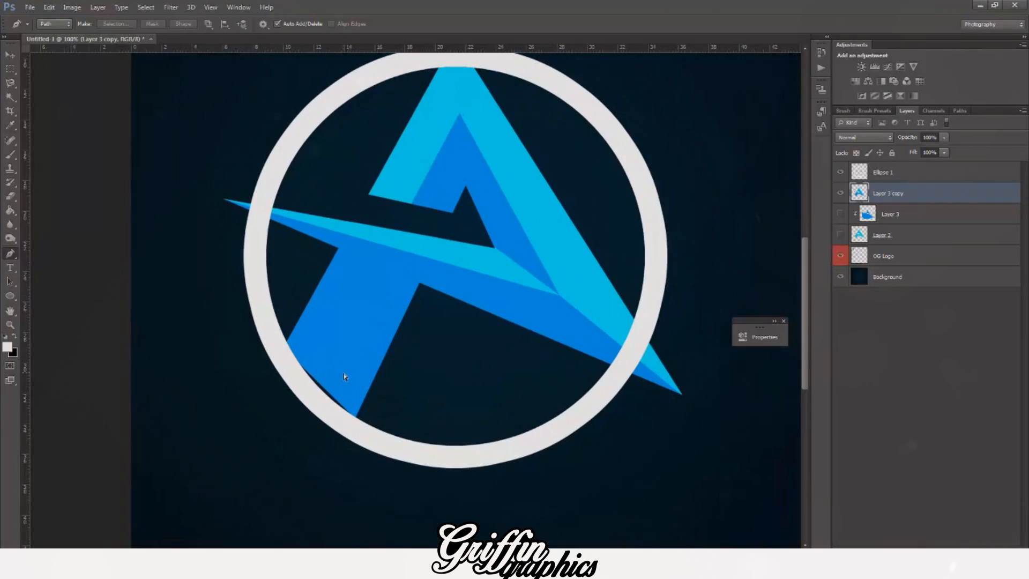
pyautogui.click(368, 403)
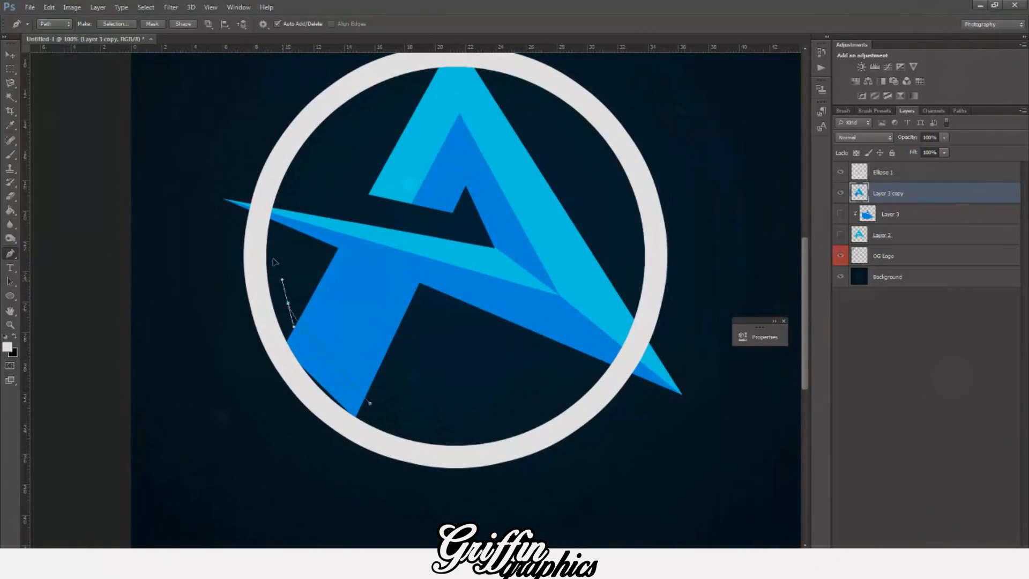
pyautogui.moveTo(274, 262); pyautogui.dragTo(287, 281)
pyautogui.click(265, 200)
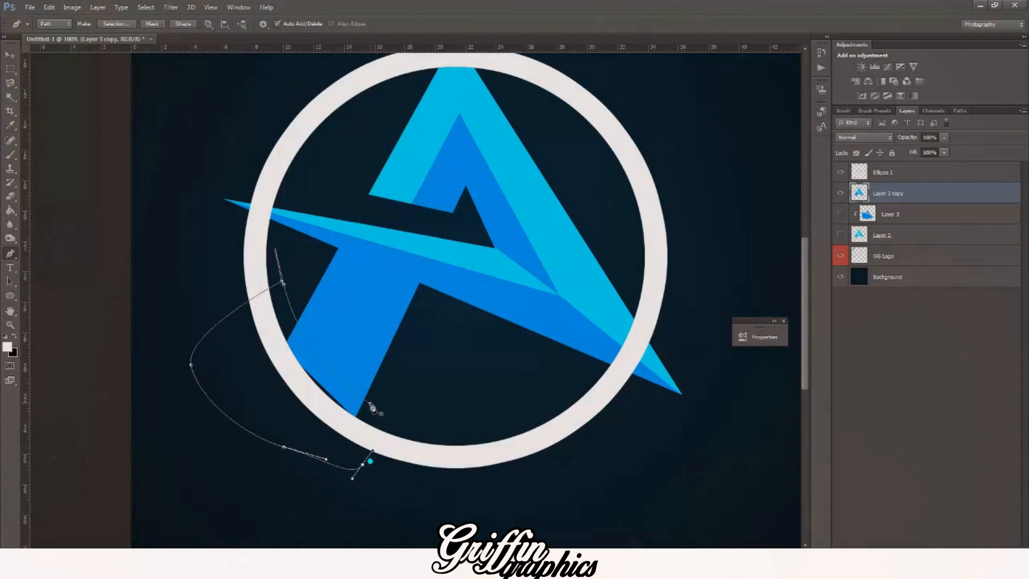
# Step: Convert the path to a selection and delete the enclosed end of the left leg from the merged A layer
pyautogui.rightClick(283, 339)
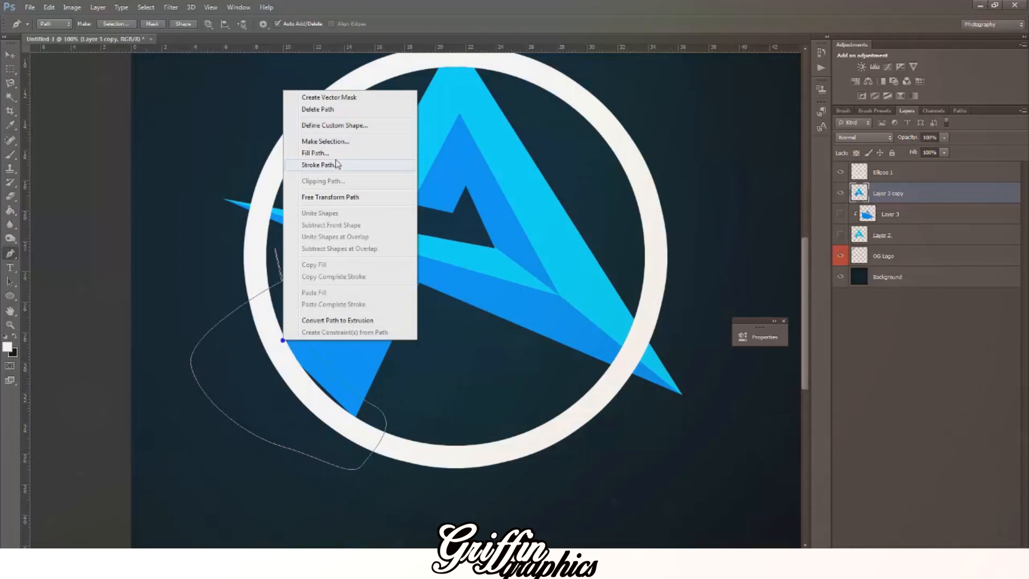
pyautogui.click(325, 140)
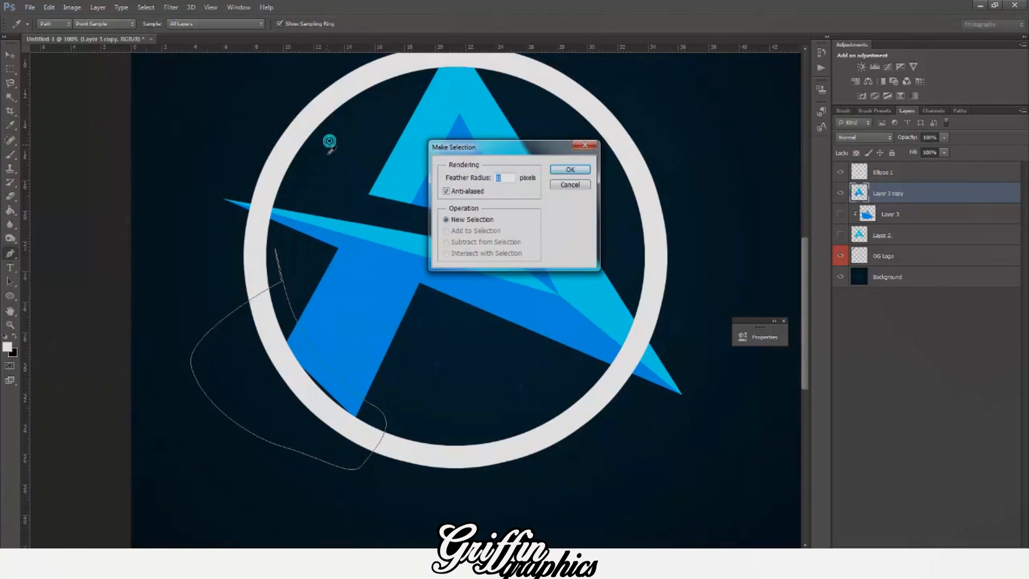
pyautogui.press('Return')
# Step: On the Ellipse 1 layer, start a Pen path parallel to the A's lower edge, around the crossbar's left tip and into the inner notch
pyautogui.scroll(5, 482, 402)
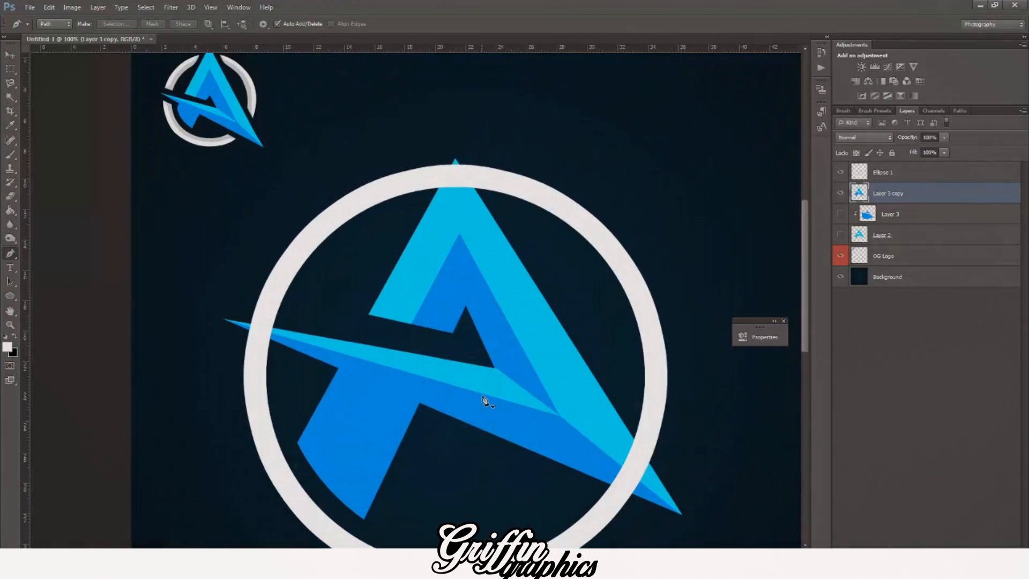
pyautogui.scroll(-2, 471, 381)
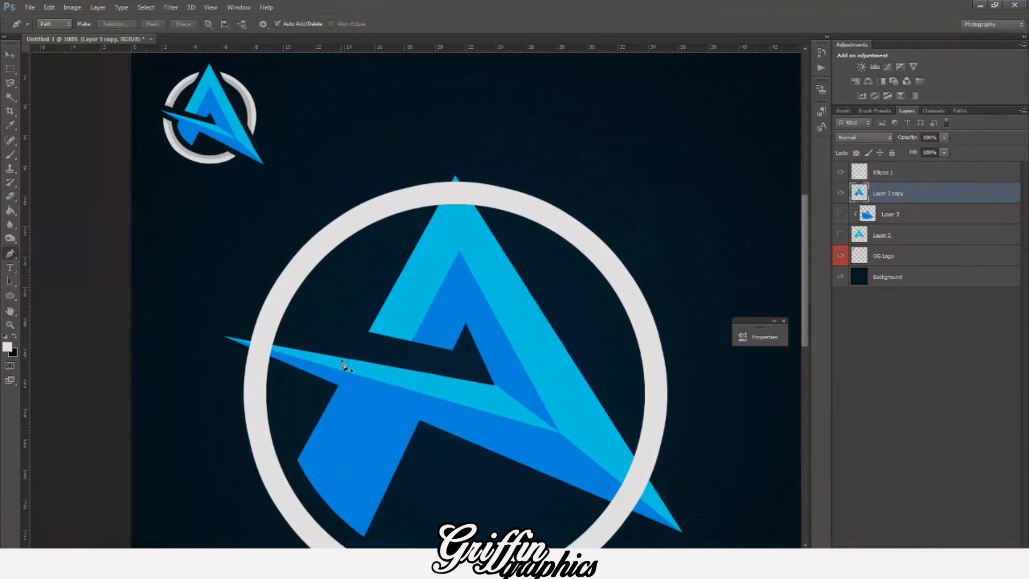
pyautogui.click(10, 55)
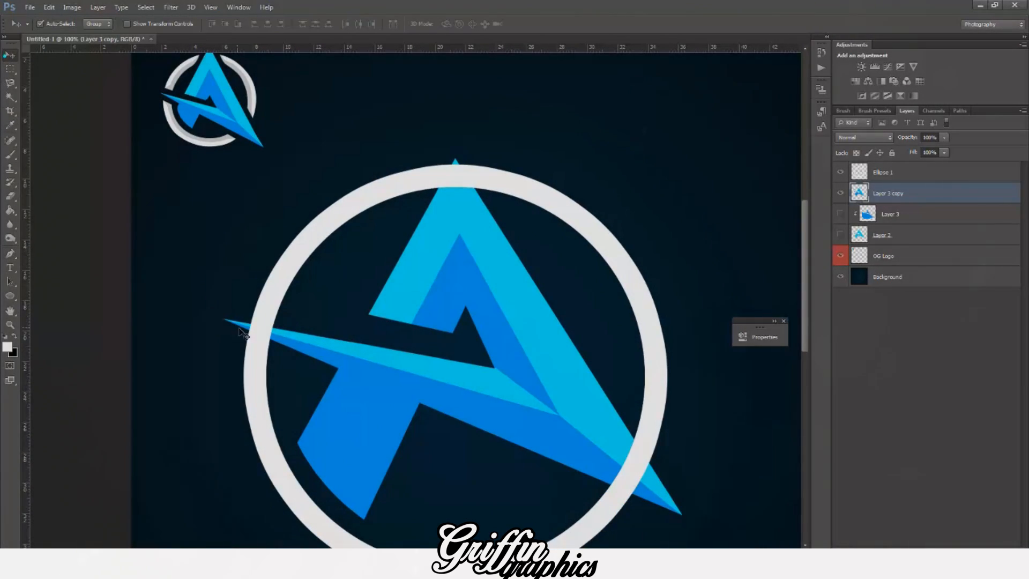
pyautogui.click(261, 353)
pyautogui.press('p')
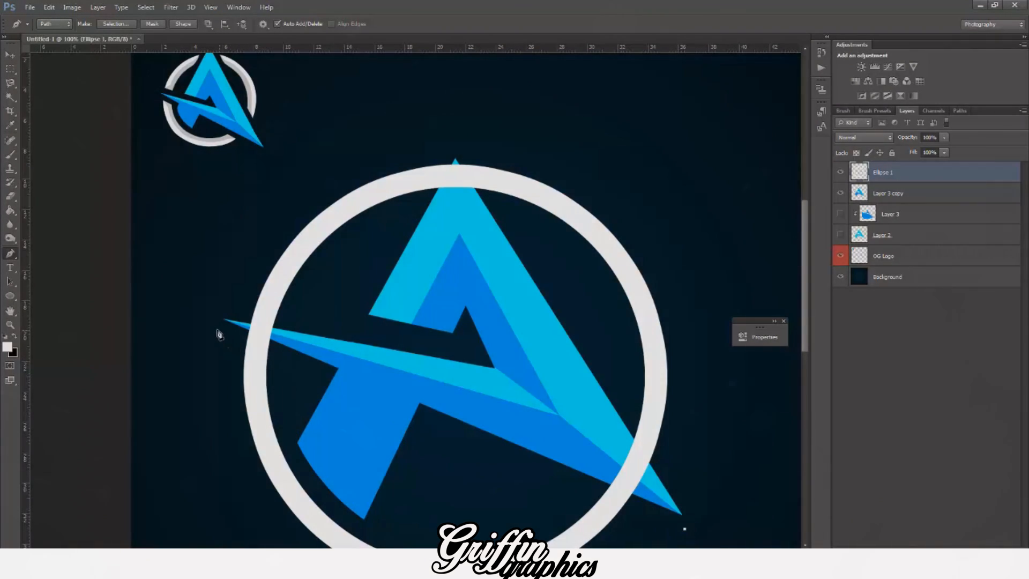
pyautogui.click(215, 330)
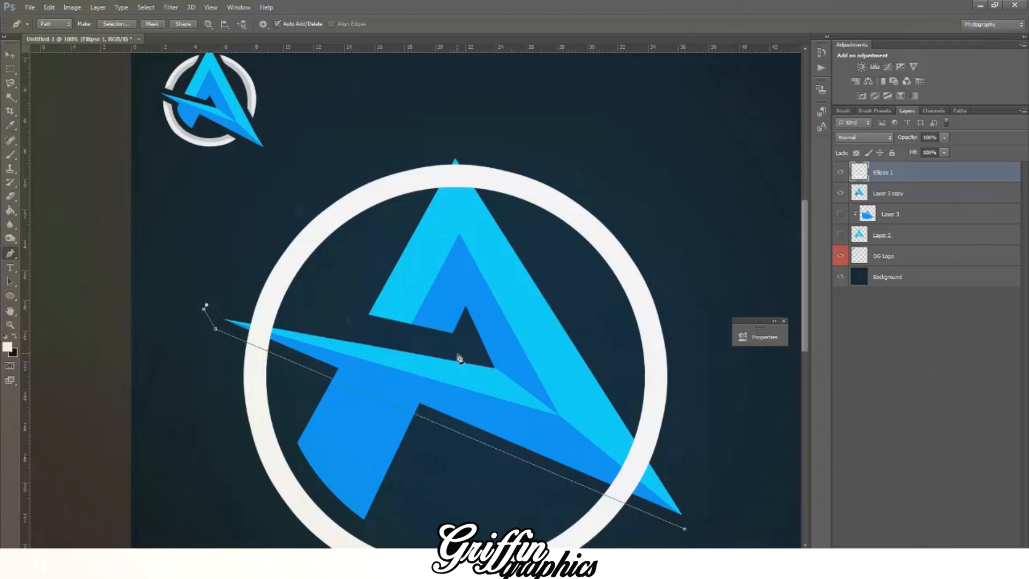
pyautogui.click(463, 345)
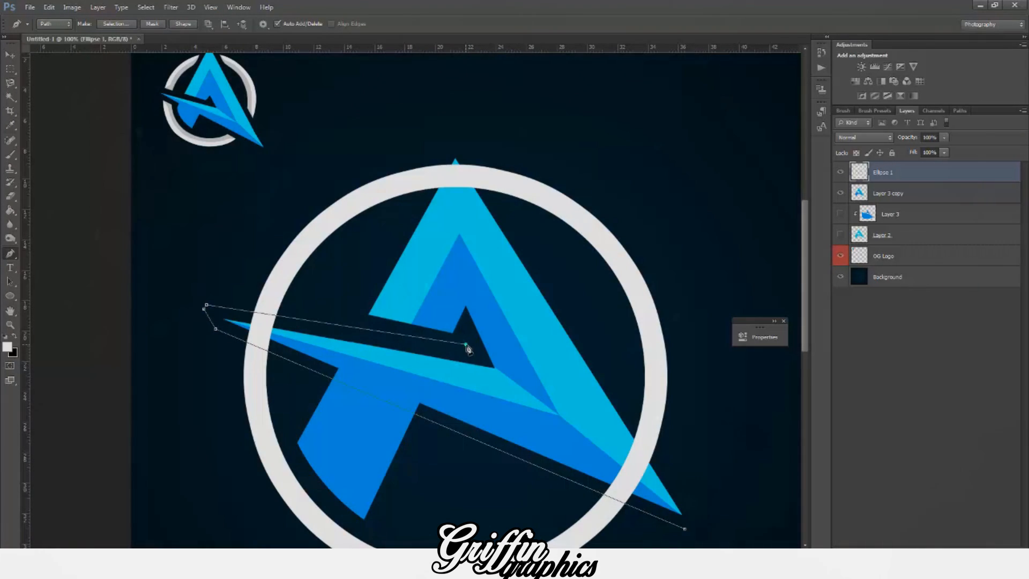
pyautogui.moveTo(212, 265); pyautogui.dragTo(191, 265)
pyautogui.moveTo(159, 281); pyautogui.dragTo(149, 295)
pyautogui.moveTo(140, 339); pyautogui.dragTo(140, 360)
pyautogui.moveTo(163, 400); pyautogui.dragTo(176, 415)
pyautogui.moveTo(249, 476); pyautogui.dragTo(264, 490)
pyautogui.moveTo(297, 502); pyautogui.dragTo(313, 508)
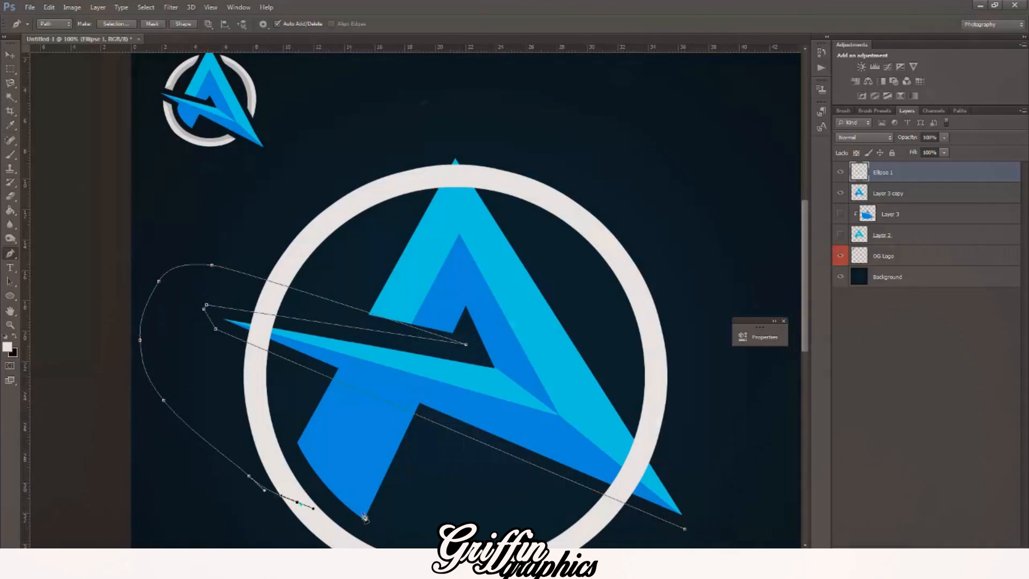
pyautogui.scroll(-2, 313, 508)
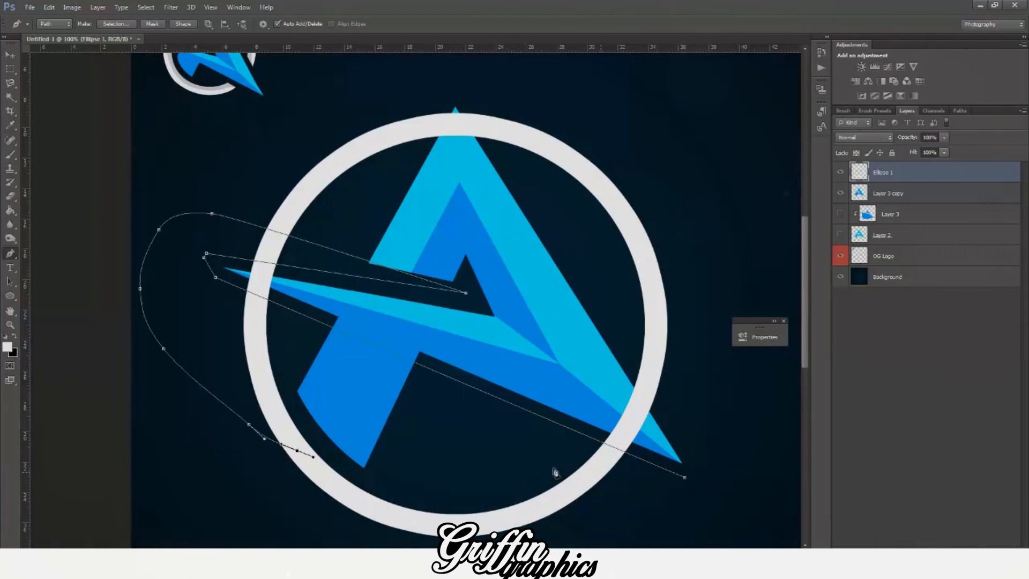
pyautogui.hotkey('ctrl', 'alt', 'z')
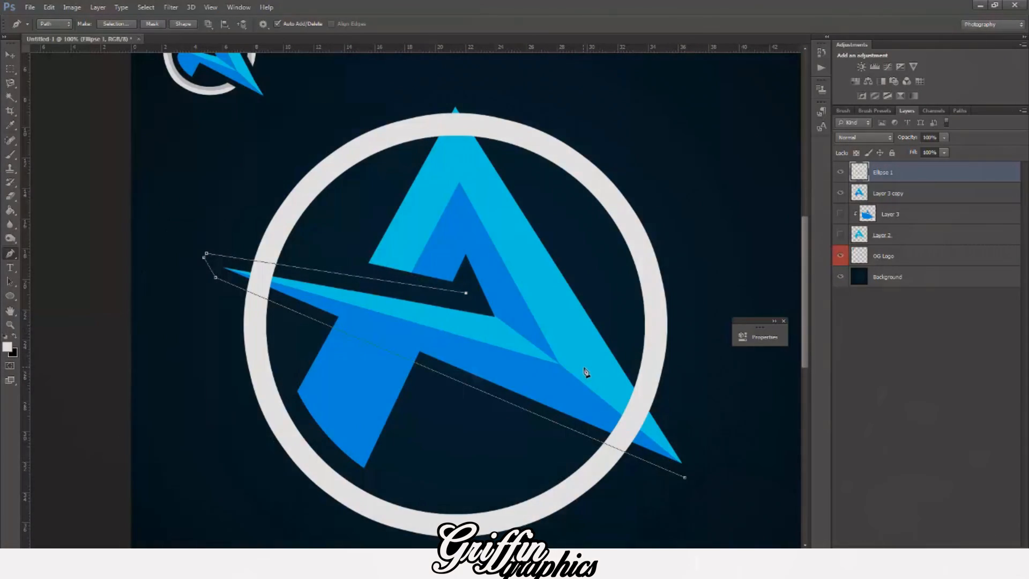
# Step: Continue the Pen path from the inner notch across the A's right leg and outside its edge to beyond the lower-right tip
pyautogui.click(583, 368)
pyautogui.scroll(3, 583, 368)
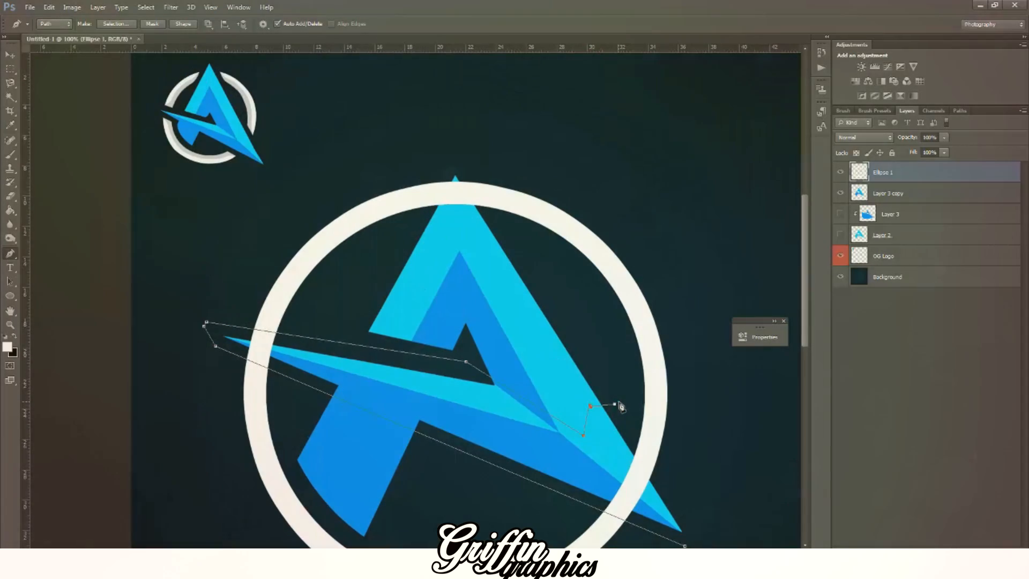
pyautogui.click(615, 405)
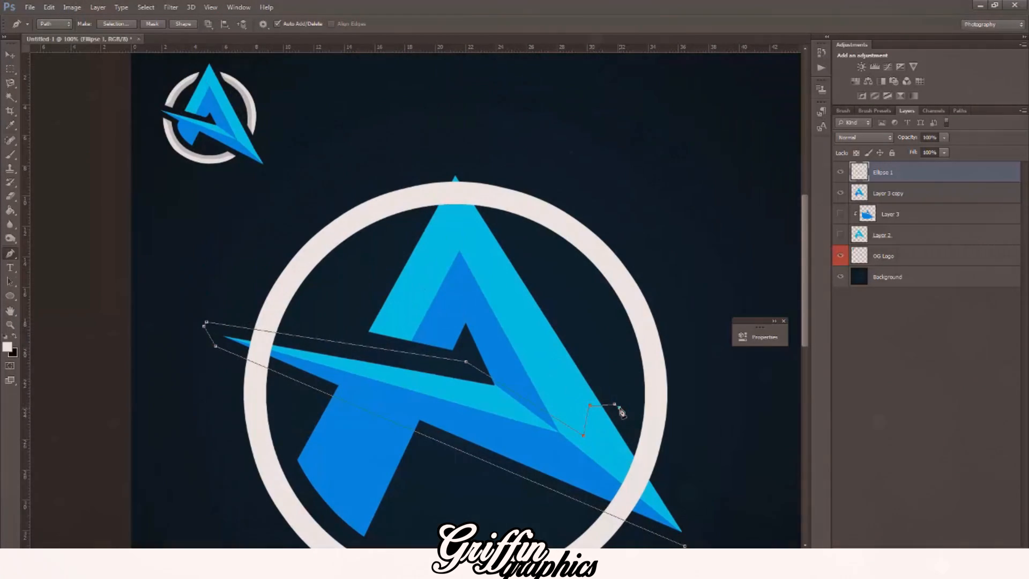
pyautogui.click(689, 508)
pyautogui.scroll(-3, 685, 503)
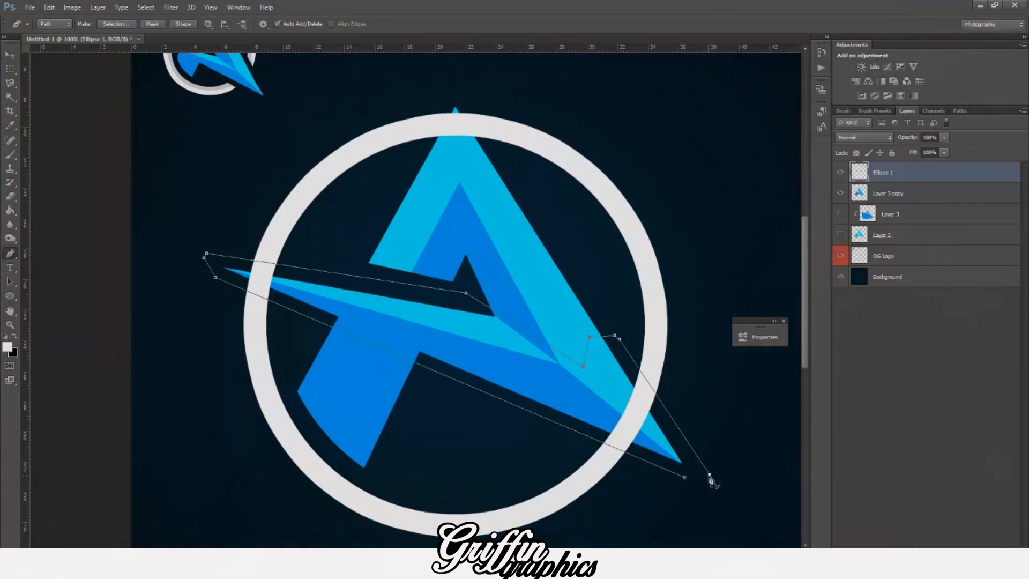
# Step: Convert the path to a selection, delete the enclosed ring sections on both sides of the A, and deselect
pyautogui.rightClick(681, 425)
pyautogui.click(708, 228)
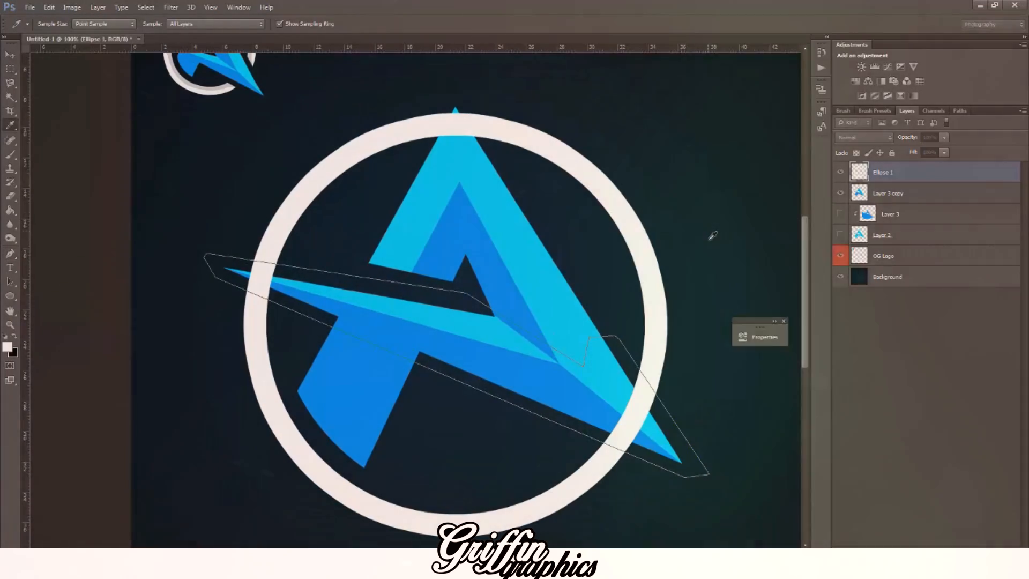
pyautogui.press('Return')
pyautogui.hotkey('ctrl', 'd')
pyautogui.scroll(2, 646, 252)
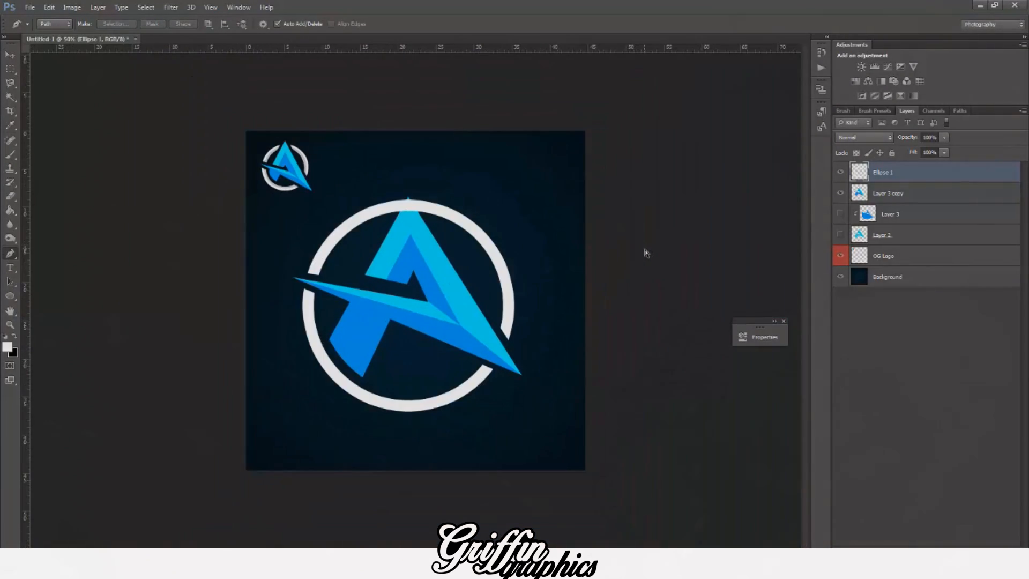
# Step: Draw a closed Pen path slightly outside the A's lower edge and around the crossbar's left tip, overlapping the ring's cut ends
pyautogui.hotkey('ctrl', '+')
pyautogui.hotkey('ctrl', '+')
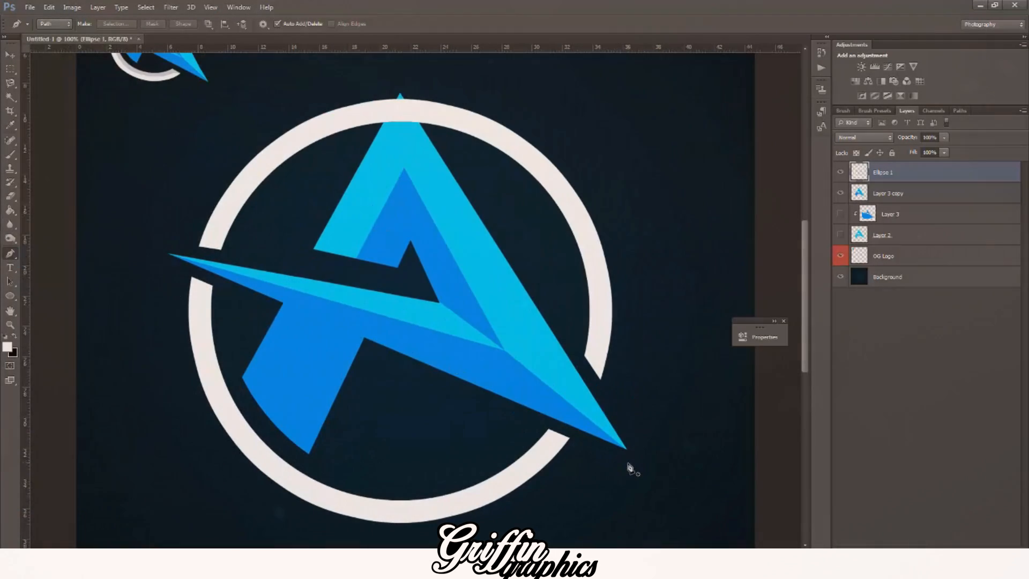
pyautogui.click(165, 269)
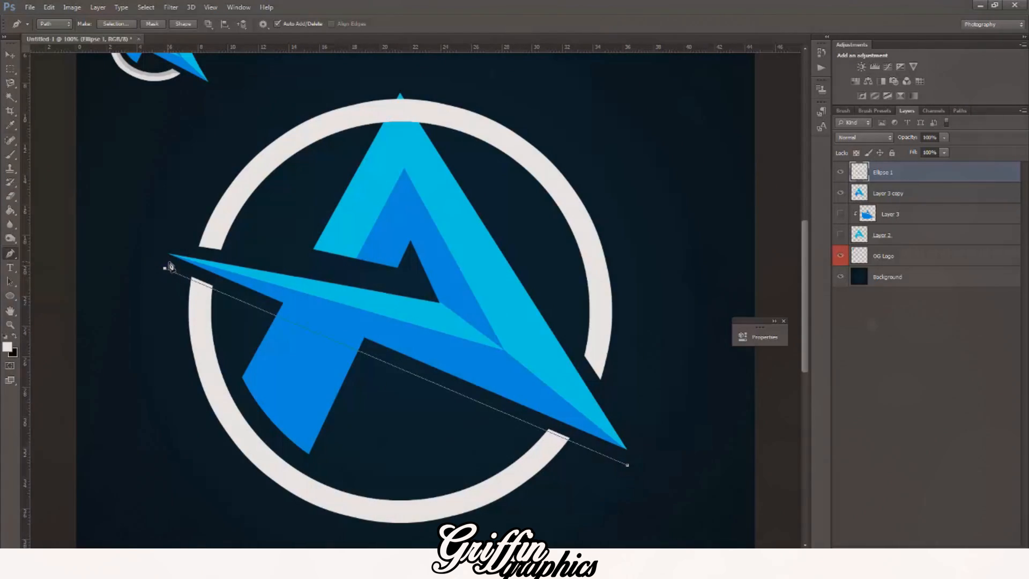
pyautogui.click(169, 242)
pyautogui.click(298, 257)
pyautogui.scroll(2, 329, 293)
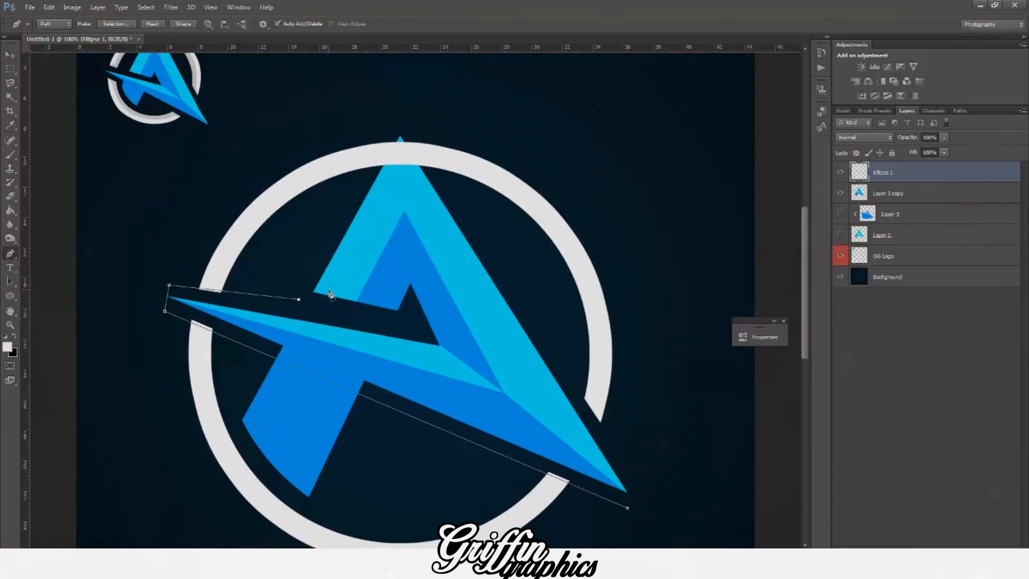
pyautogui.click(629, 509)
pyautogui.scroll(-1, 620, 525)
# Step: Convert the new path to a selection and delete the enclosed ring edges to widen the gaps
pyautogui.rightClick(598, 162)
pyautogui.click(633, 213)
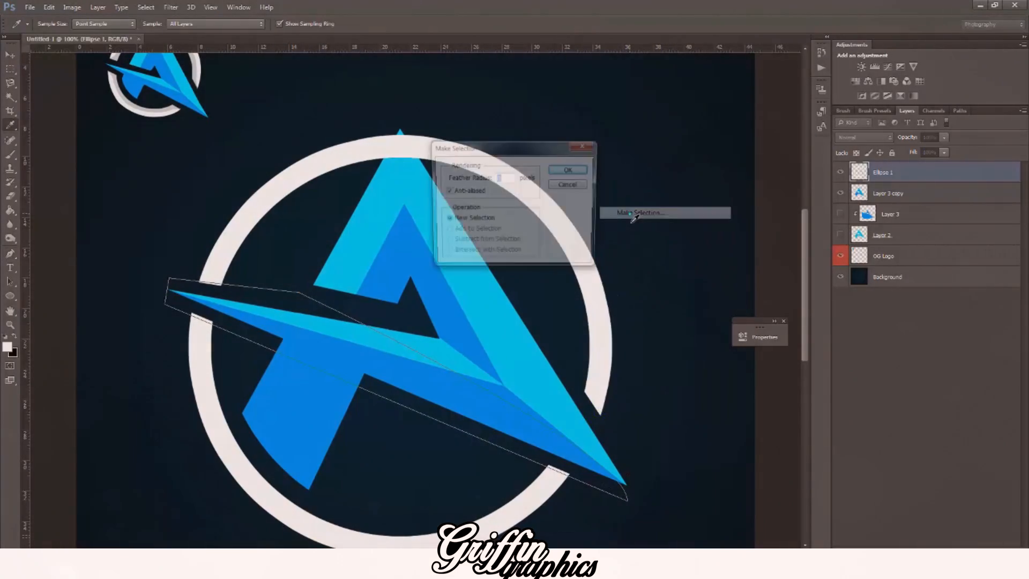
pyautogui.press('Return')
# Step: Check with a straight Pen path on the small reference logo how the ring's left gap aligns with the A's cut edge
pyautogui.scroll(3, 435, 354)
pyautogui.scroll(2, 436, 354)
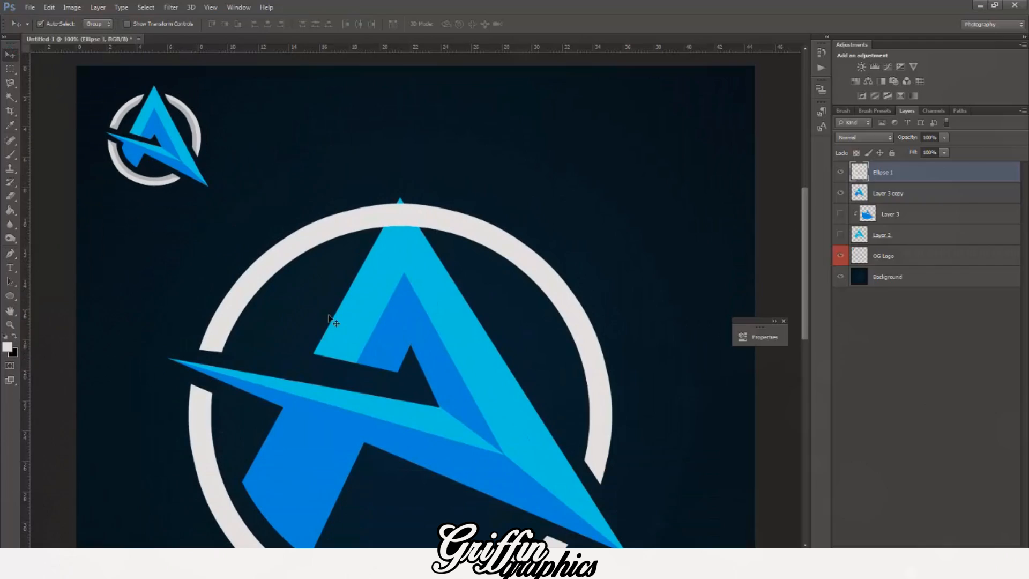
pyautogui.click(351, 350)
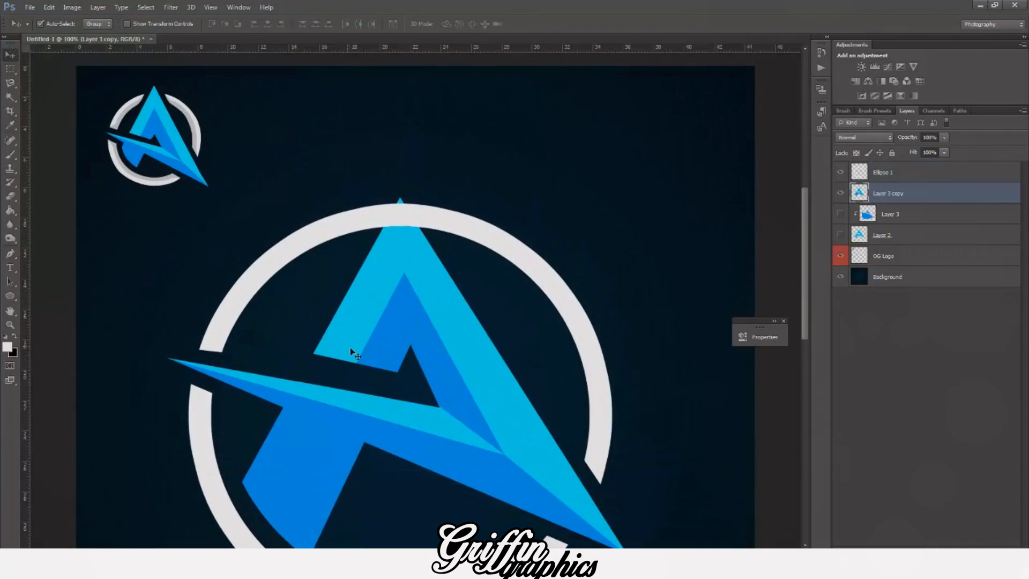
pyautogui.click(10, 266)
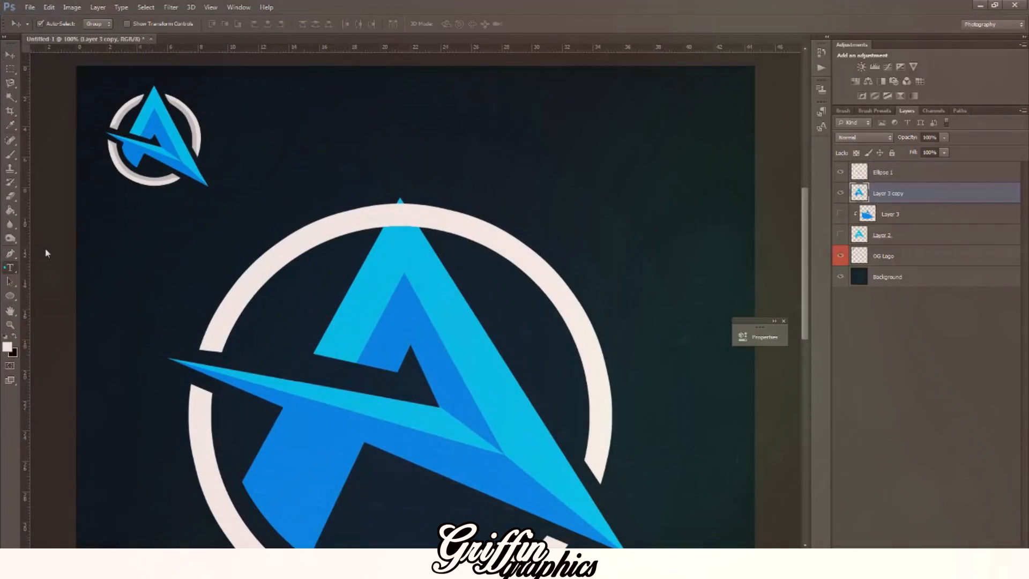
pyautogui.scroll(5, 117, 139)
pyautogui.scroll(2, 116, 139)
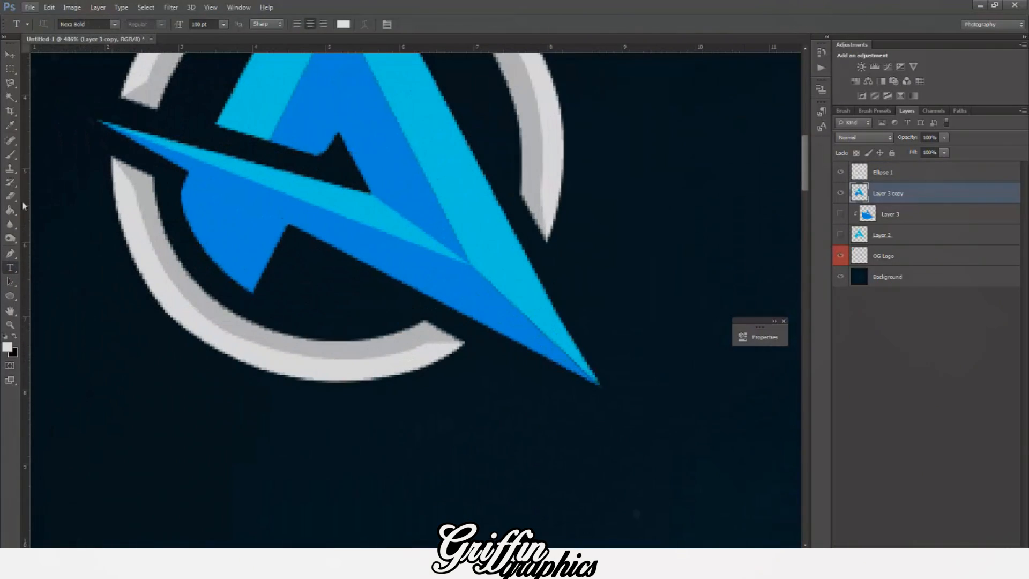
pyautogui.scroll(2, 321, 254)
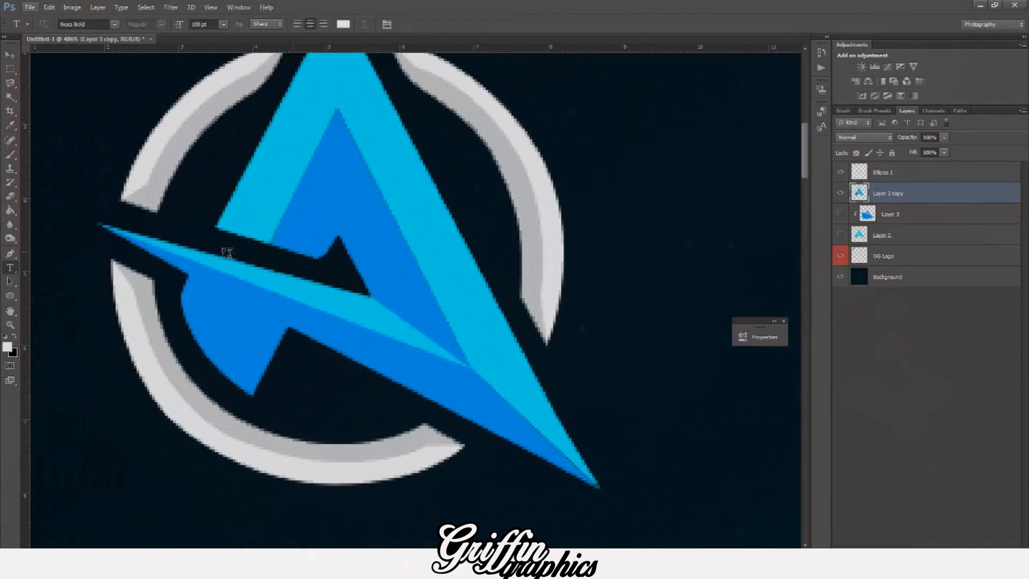
pyautogui.click(9, 254)
pyautogui.click(322, 259)
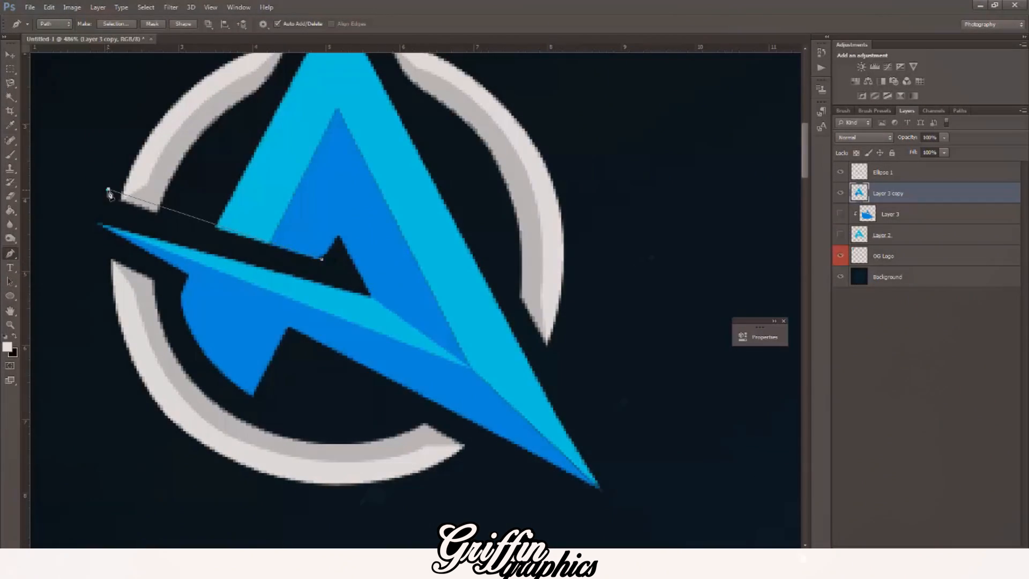
pyautogui.click(107, 198)
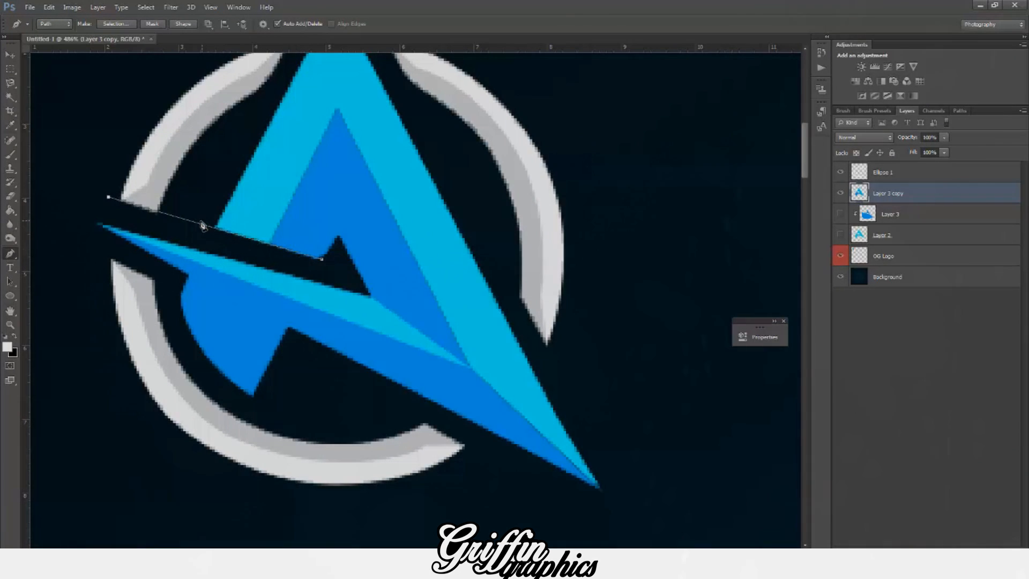
pyautogui.hotkey('alt', ']')
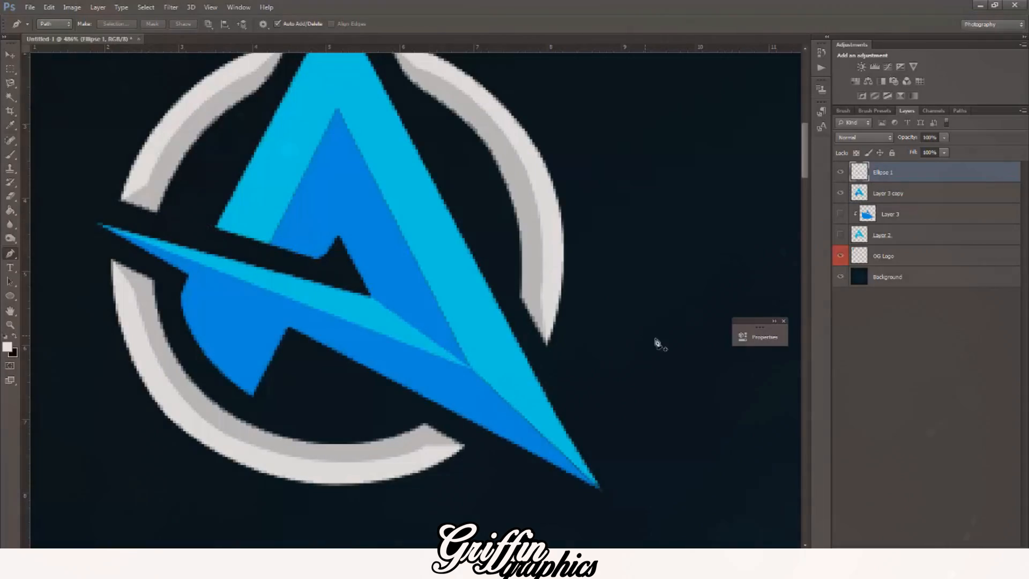
# Step: Try a straight Pen path along the large ring's upper-left cut end towards the A, and undo it
pyautogui.scroll(-5, 654, 342)
pyautogui.hotkey('ctrl', '-')
pyautogui.hotkey('ctrl', '-')
pyautogui.hotkey('ctrl', '-')
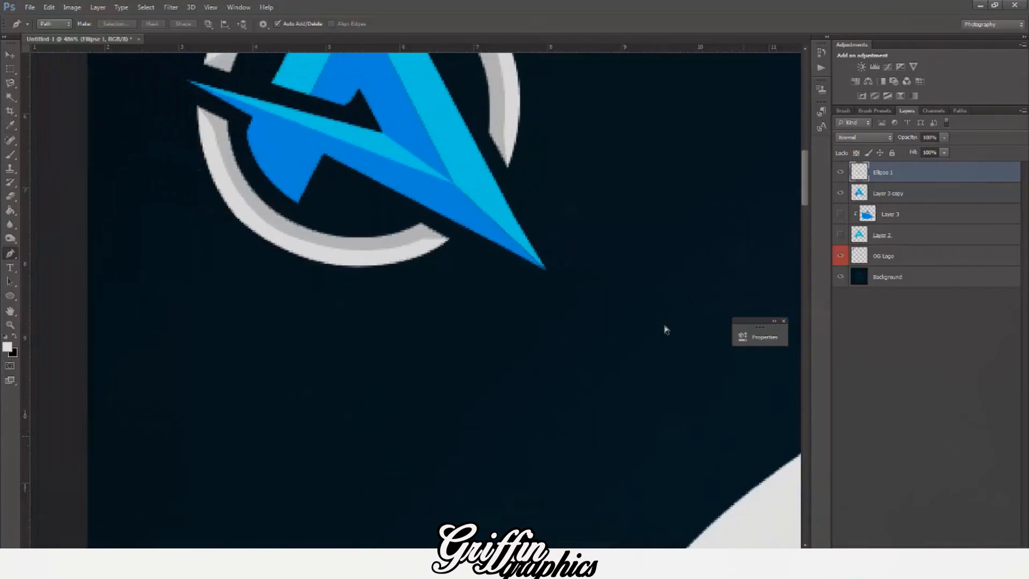
pyautogui.moveTo(803, 246); pyautogui.dragTo(806, 314)
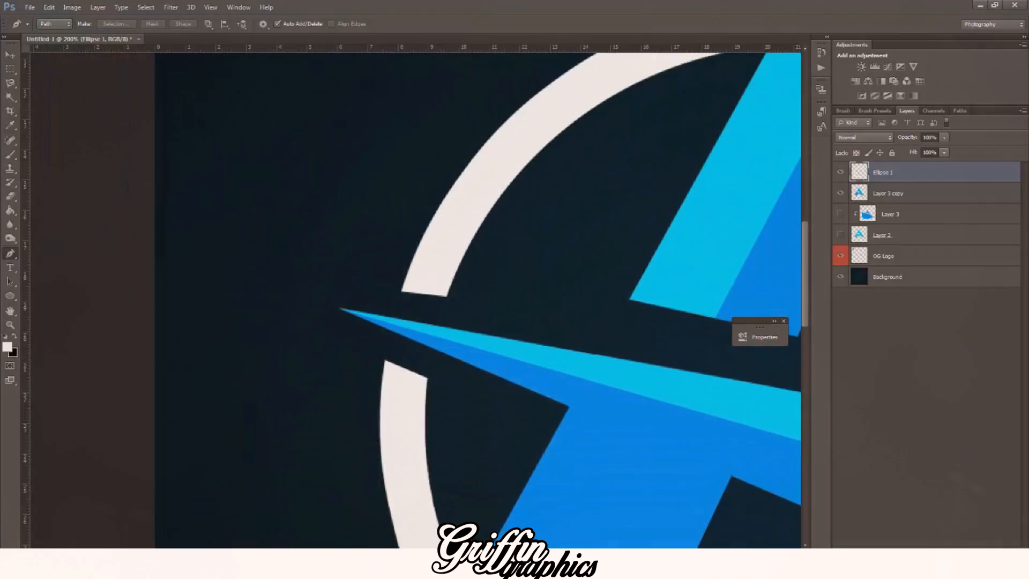
pyautogui.hscroll(5, 351, 380)
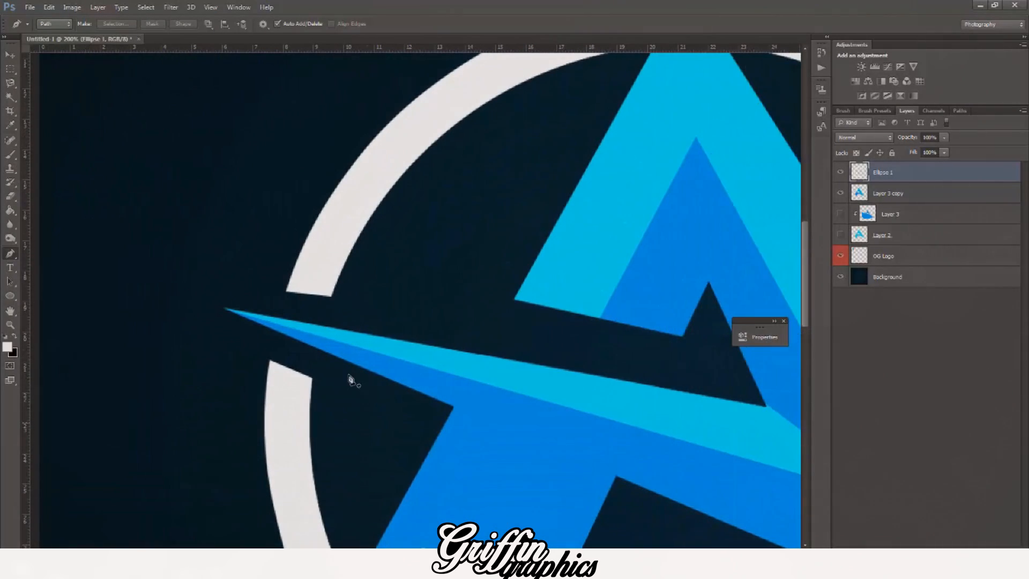
pyautogui.click(278, 292)
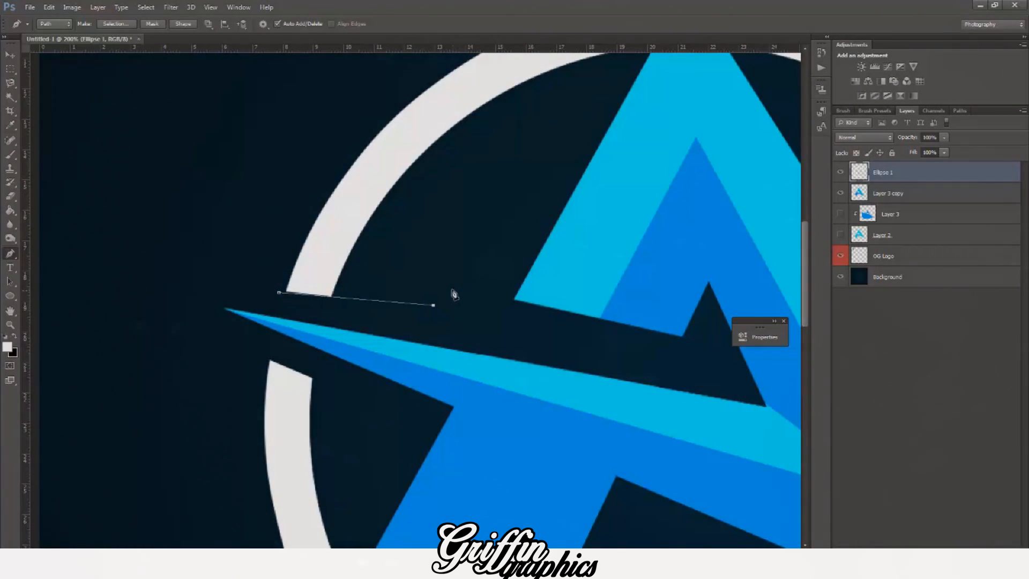
pyautogui.click(580, 315)
pyautogui.hotkey('ctrl', 'z')
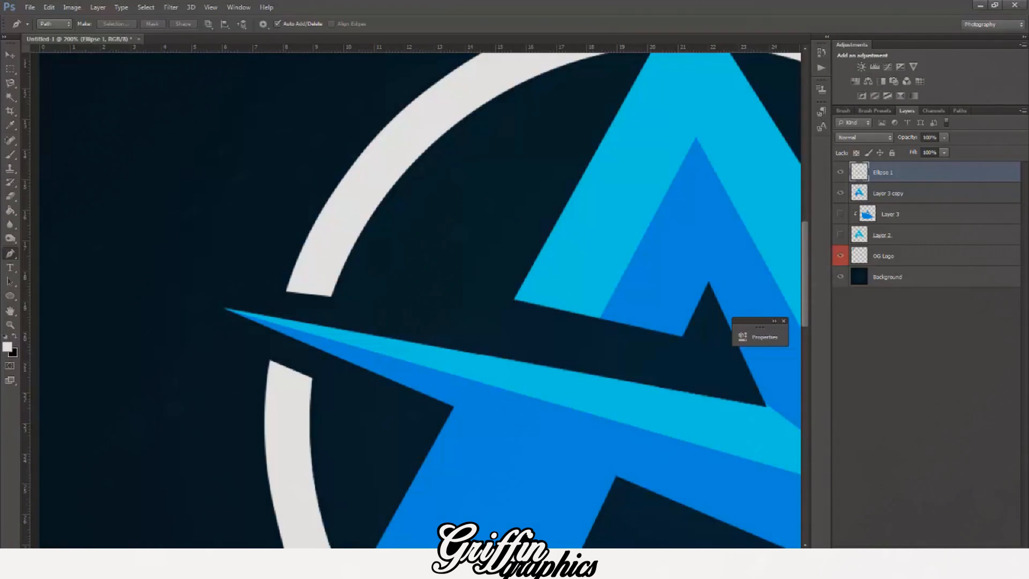
# Step: Try to erase along the lower cut edge of the A's left leg on the hidden Layer 3
pyautogui.hscroll(5, 260, 272)
pyautogui.click(9, 54)
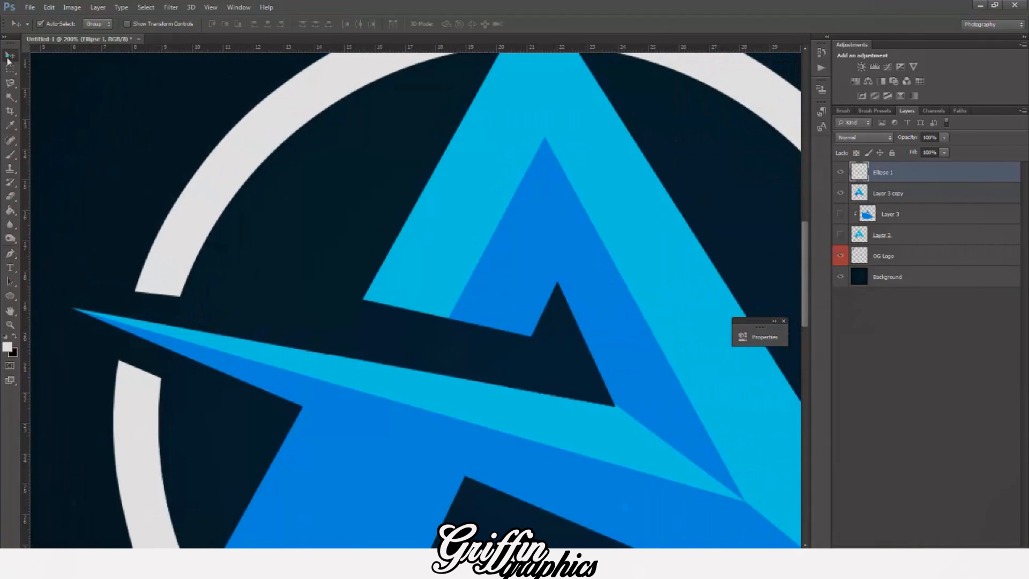
pyautogui.click(435, 258)
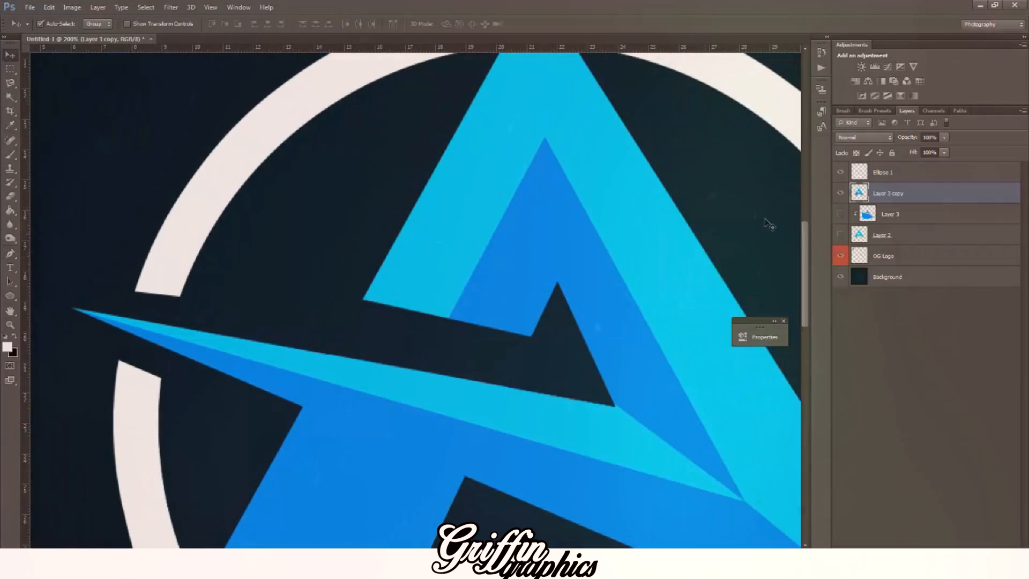
pyautogui.click(900, 216)
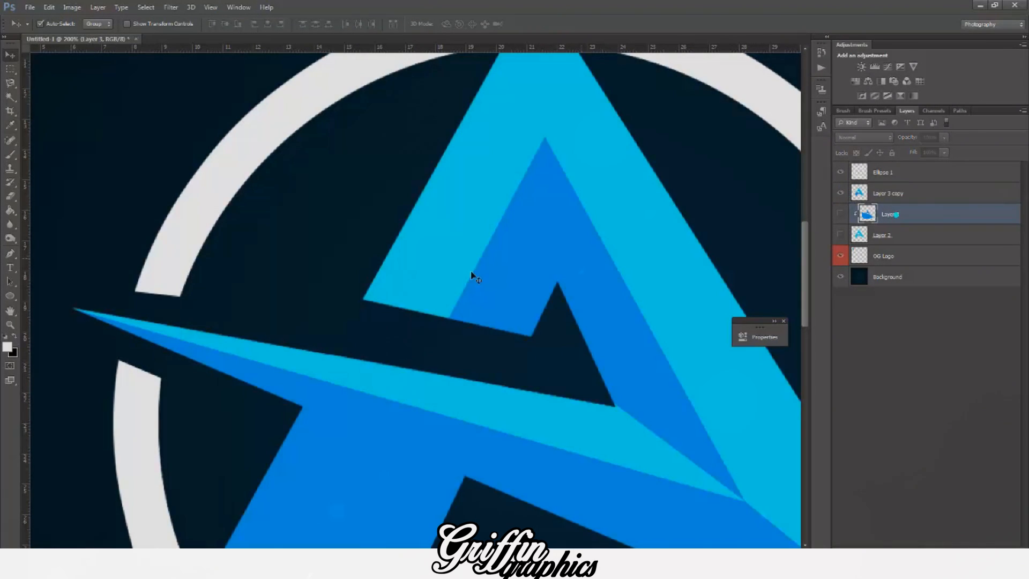
pyautogui.click(10, 196)
pyautogui.click(407, 313)
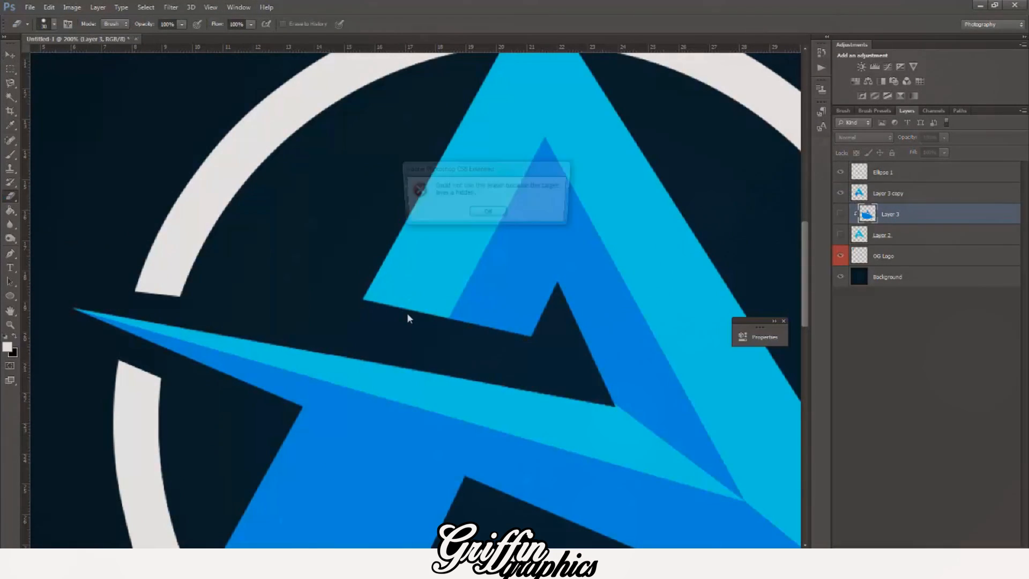
pyautogui.click(501, 214)
# Step: Show Layer 3 and Layer 2 briefly to compare them with the merged A, and hide both again
pyautogui.click(841, 214)
pyautogui.click(840, 235)
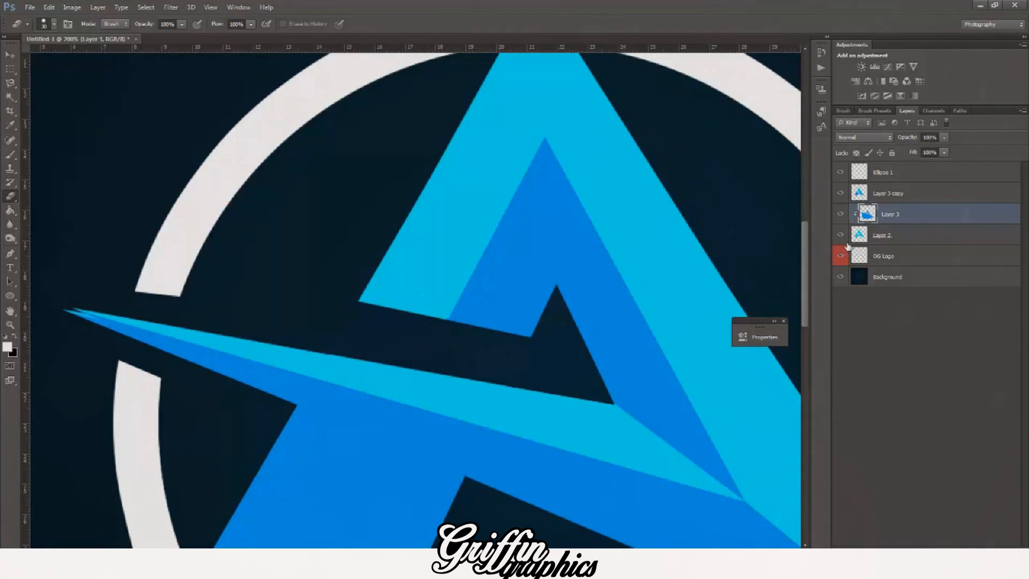
pyautogui.click(841, 214)
pyautogui.click(841, 235)
# Step: Select Layer 3 copy and sample the A's light blue as the foreground colour
pyautogui.click(882, 191)
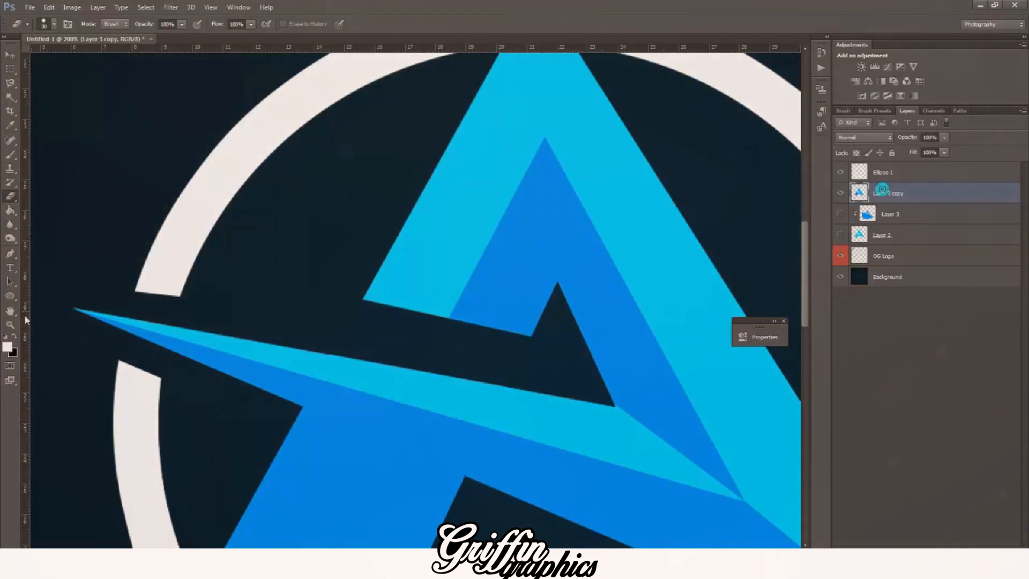
pyautogui.click(7, 346)
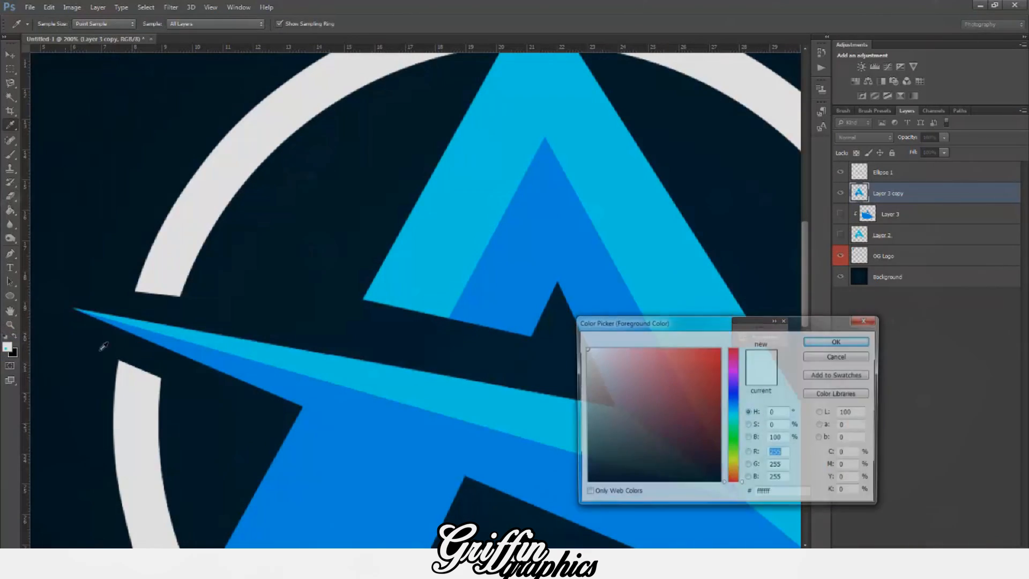
pyautogui.click(811, 343)
# Step: Draw a closed Pen path that extends the A's cut left leg down towards the crossbar, running up to the inner triangle's tip
pyautogui.press('p')
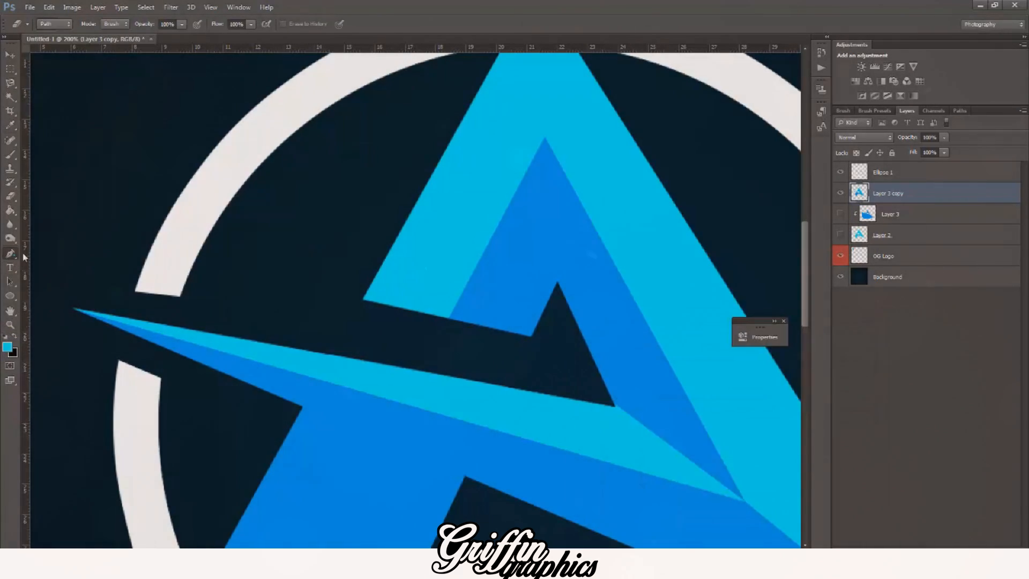
pyautogui.scroll(3, 493, 161)
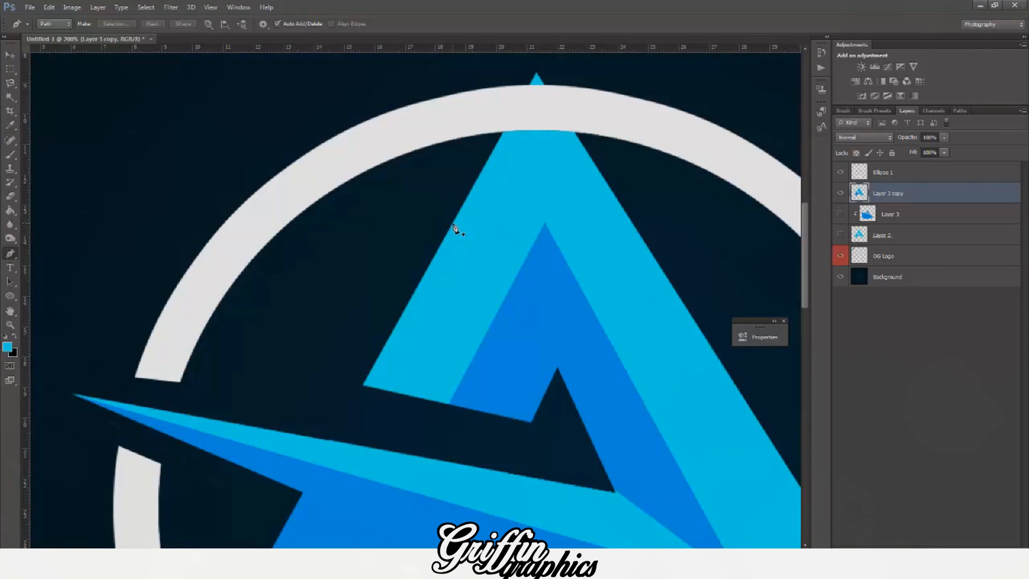
pyautogui.click(452, 224)
pyautogui.hotkey('ctrl', 'z')
pyautogui.click(439, 251)
pyautogui.click(345, 411)
pyautogui.click(344, 416)
pyautogui.click(524, 453)
pyautogui.moveTo(519, 453); pyautogui.dragTo(517, 452)
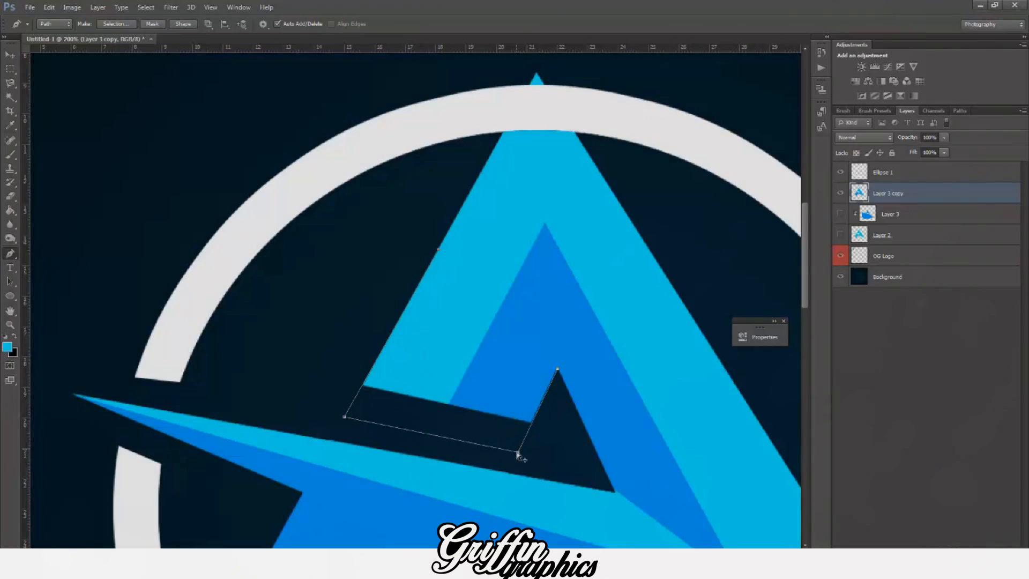
pyautogui.click(517, 452)
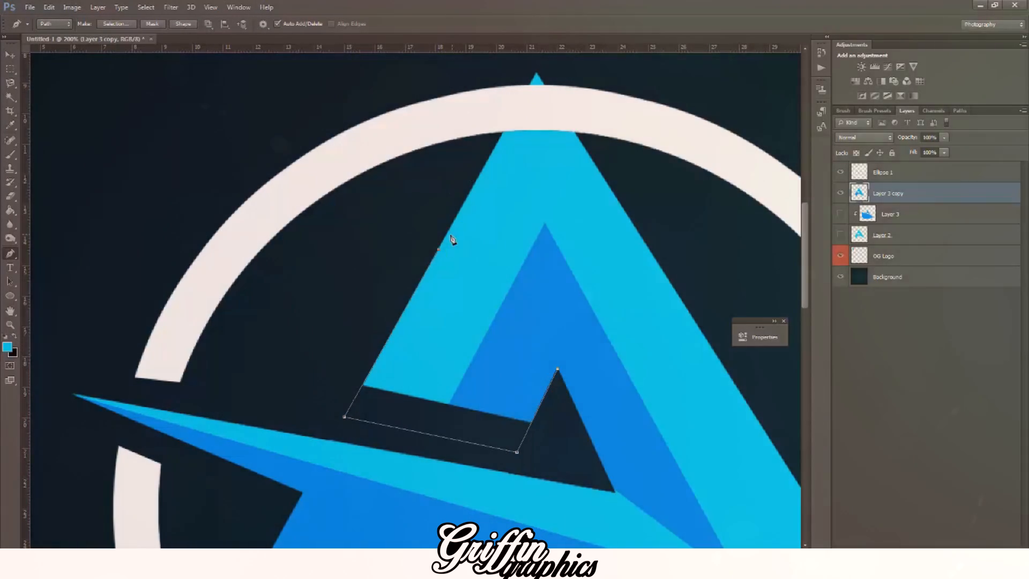
pyautogui.click(439, 250)
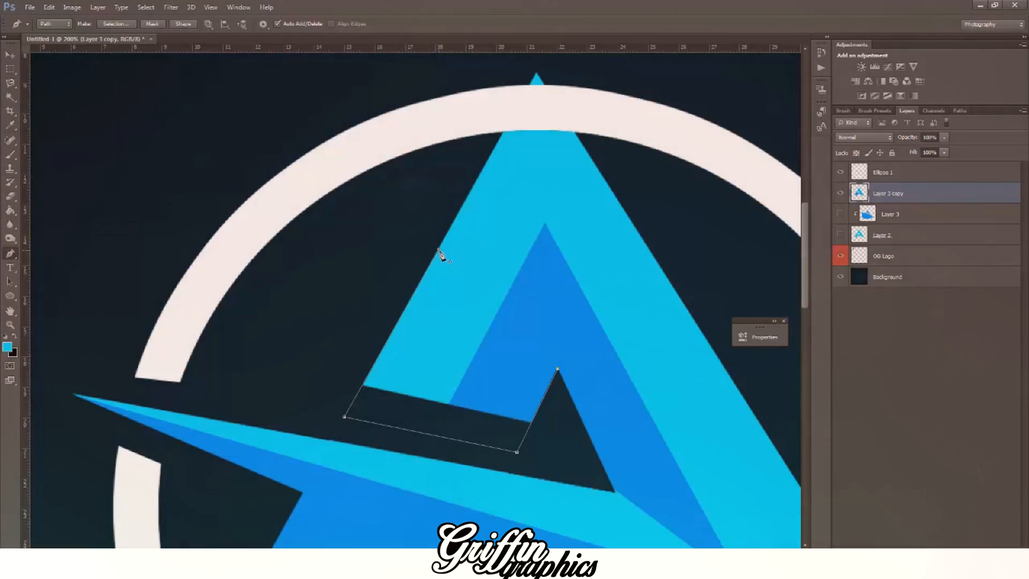
# Step: Convert the leg extension path to a selection and keep the A's light blue as the foreground colour
pyautogui.rightClick(497, 251)
pyautogui.click(531, 296)
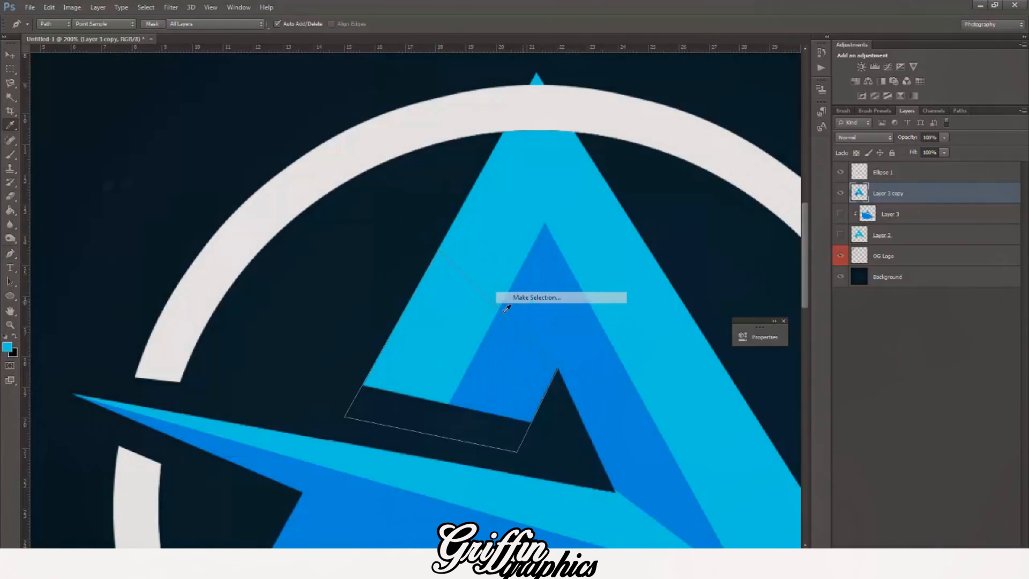
pyautogui.press('Return')
pyautogui.press('i')
pyautogui.click(8, 349)
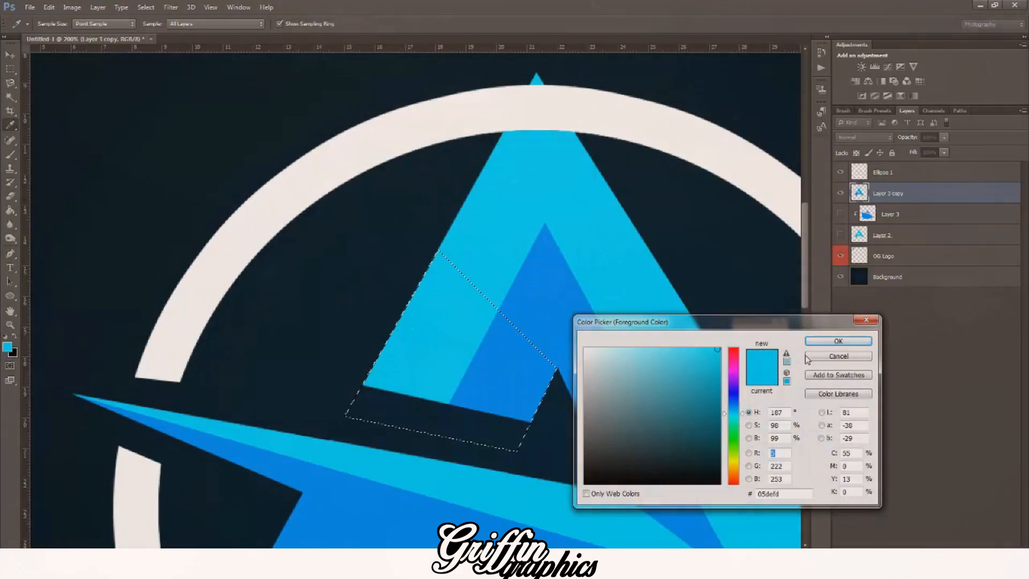
pyautogui.click(819, 343)
# Step: Add a new layer directly above Layer 3 and fill the leg extension selection with light blue
pyautogui.press('g')
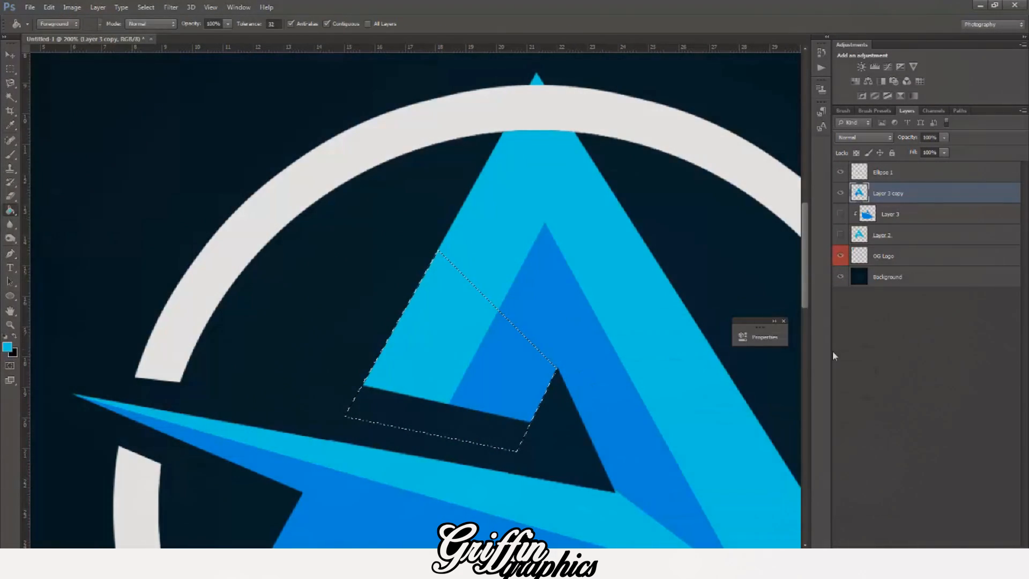
pyautogui.click(899, 216)
pyautogui.hotkey('ctrl', 'shift', 'alt', 'n')
pyautogui.click(444, 416)
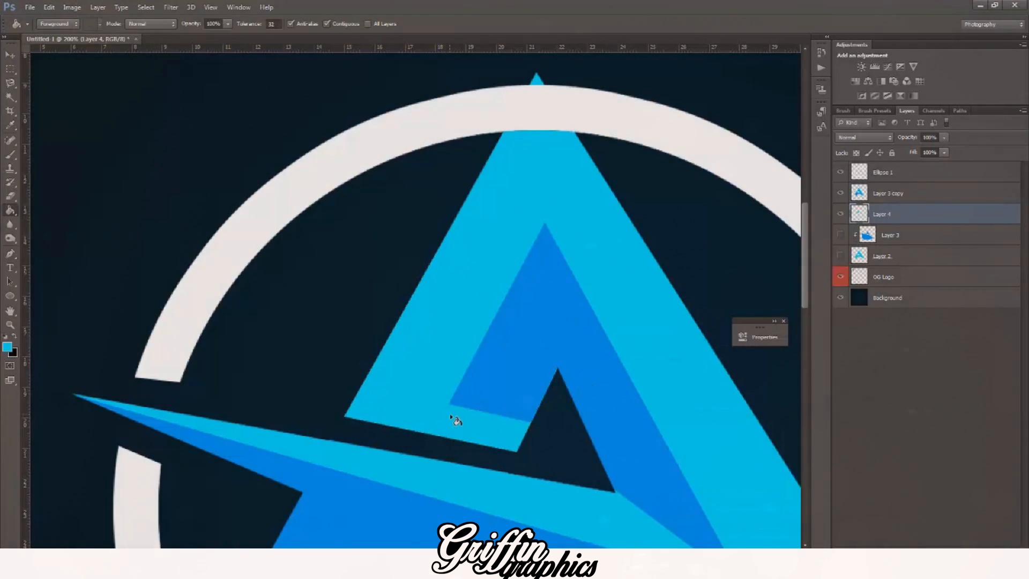
# Step: Draw a Pen path from the dark blue area's apex along its left edge, continuing down around the inner part of the leg extension
pyautogui.scroll(-3, 455, 420)
pyautogui.press('p')
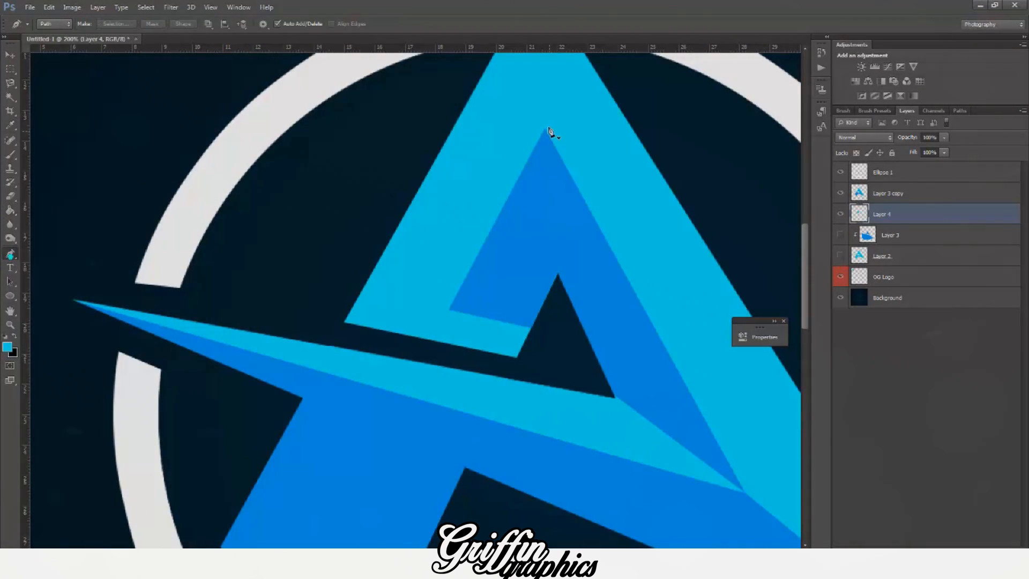
pyautogui.click(449, 310)
pyautogui.click(431, 346)
pyautogui.click(545, 129)
pyautogui.click(428, 347)
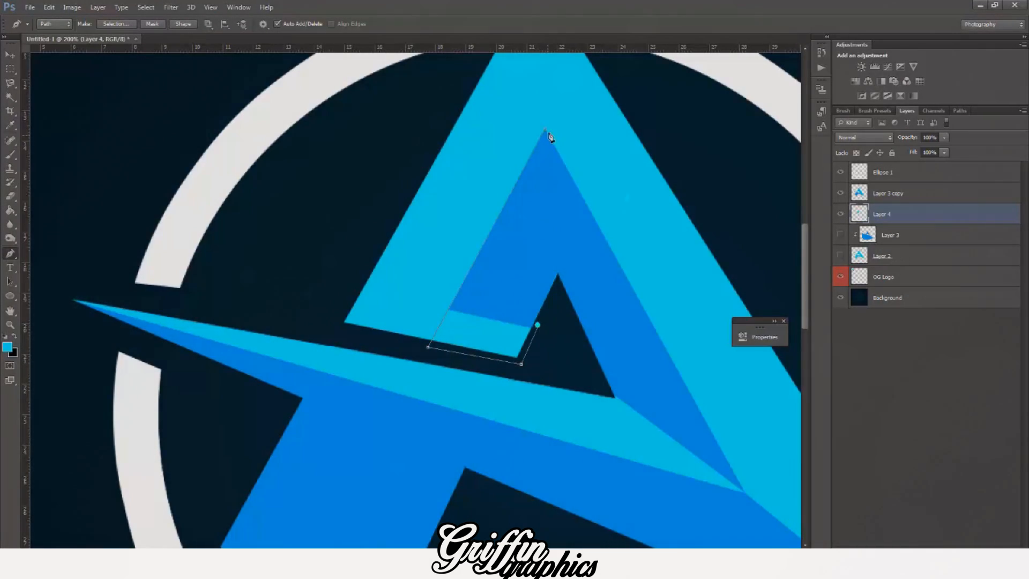
pyautogui.moveTo(545, 129); pyautogui.dragTo(480, 87)
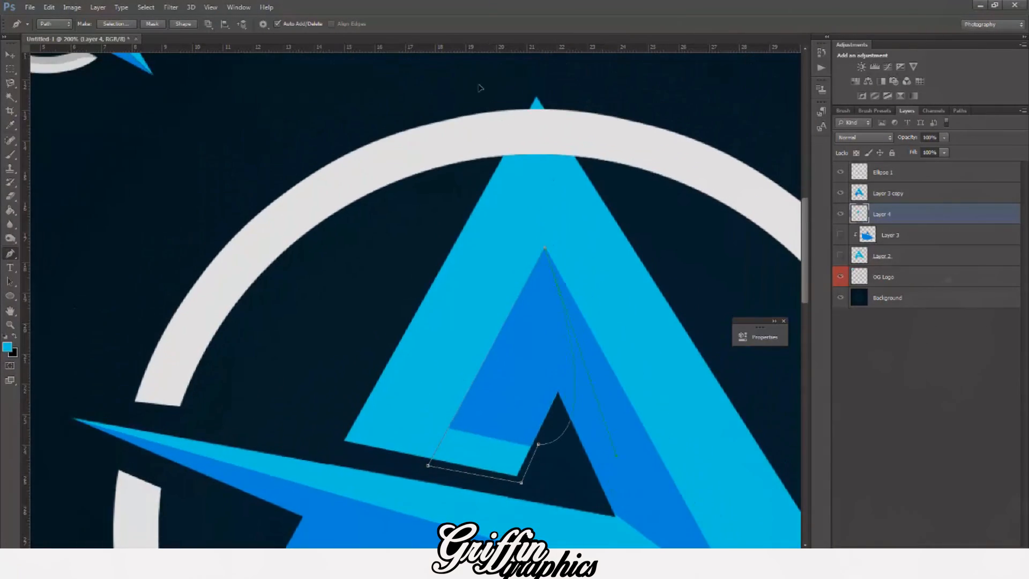
# Step: Convert the inner path to a selection and sample the A's darker blue as the foreground colour
pyautogui.rightClick(525, 334)
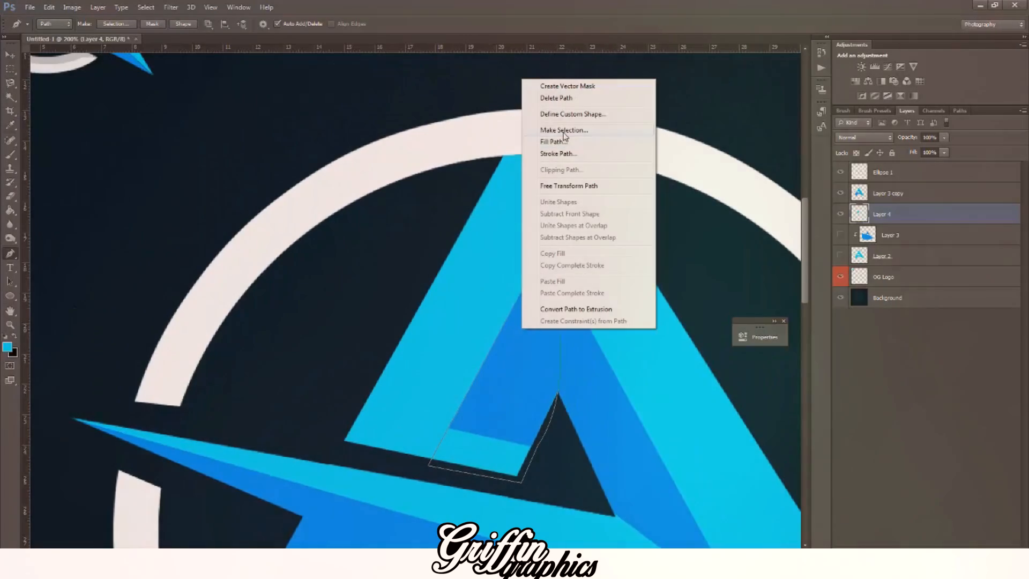
pyautogui.click(562, 128)
pyautogui.press('Return')
pyautogui.click(7, 348)
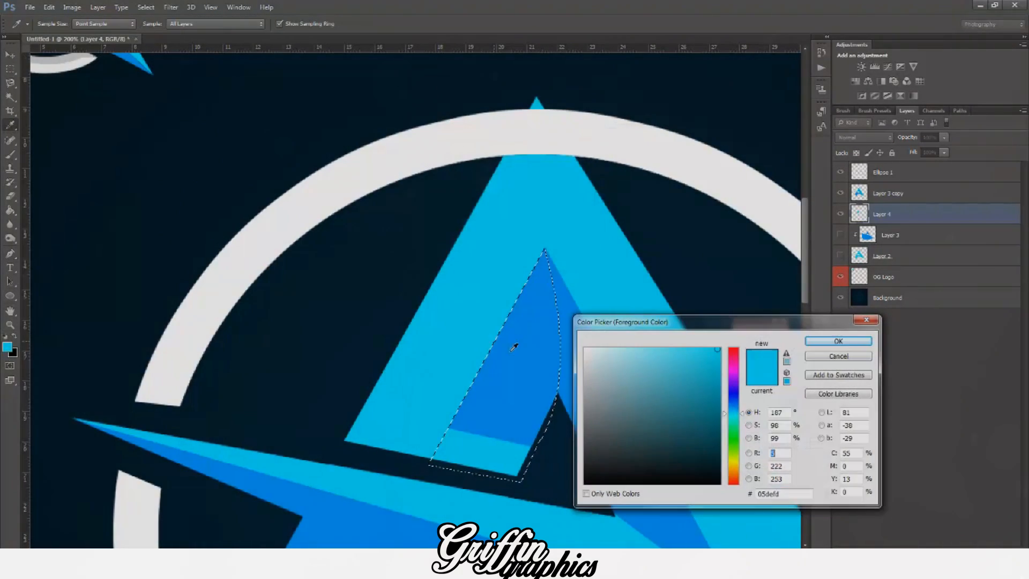
pyautogui.click(514, 345)
pyautogui.press('Return')
# Step: Fill the selection with the darker blue on a new layer, deselect, and clip that layer to the light blue extension below
pyautogui.click(11, 210)
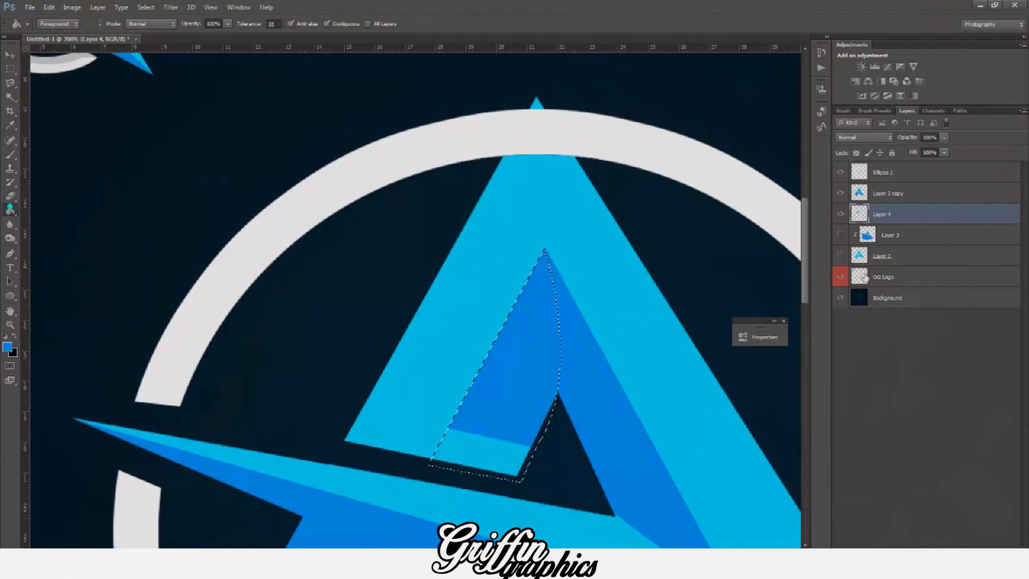
pyautogui.hotkey('ctrl', 'shift', 'alt', 'n')
pyautogui.click(501, 406)
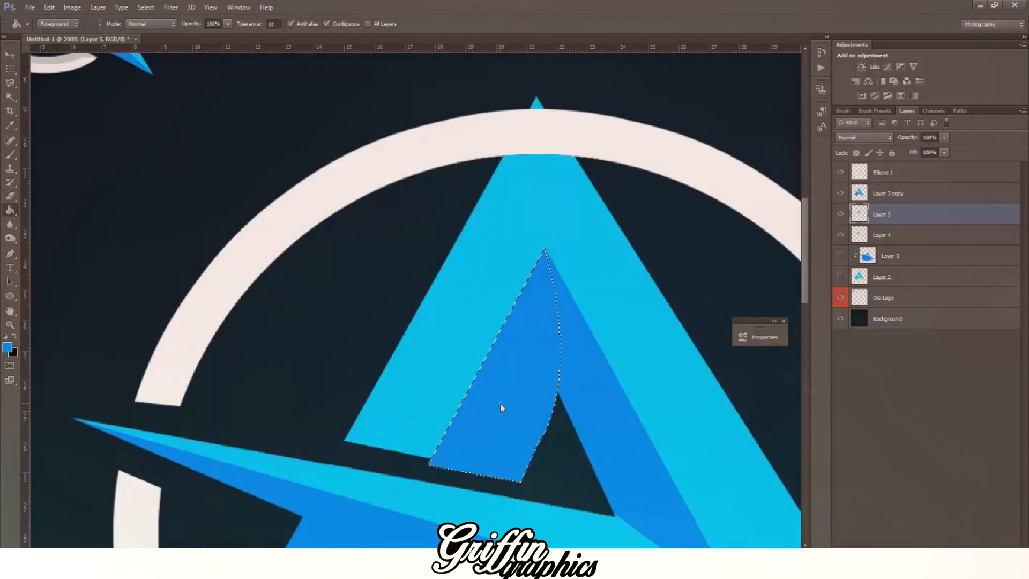
pyautogui.hotkey('ctrl', 'd')
pyautogui.rightClick(913, 217)
pyautogui.click(800, 277)
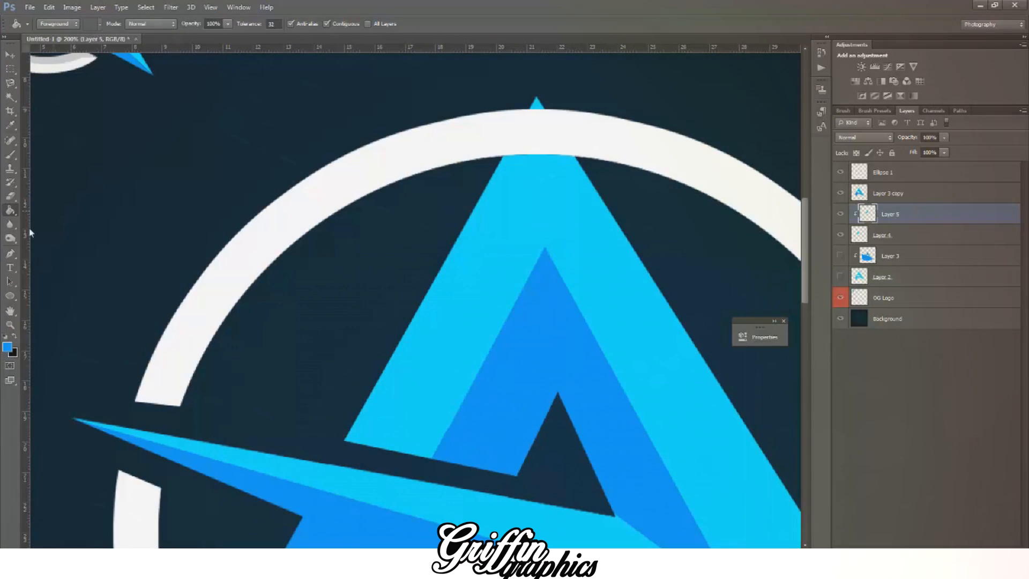
# Step: Try a curved Pen path beside the dark blue area's left edge, from the leg's cut end to the apex, and convert it to a selection
pyautogui.click(11, 253)
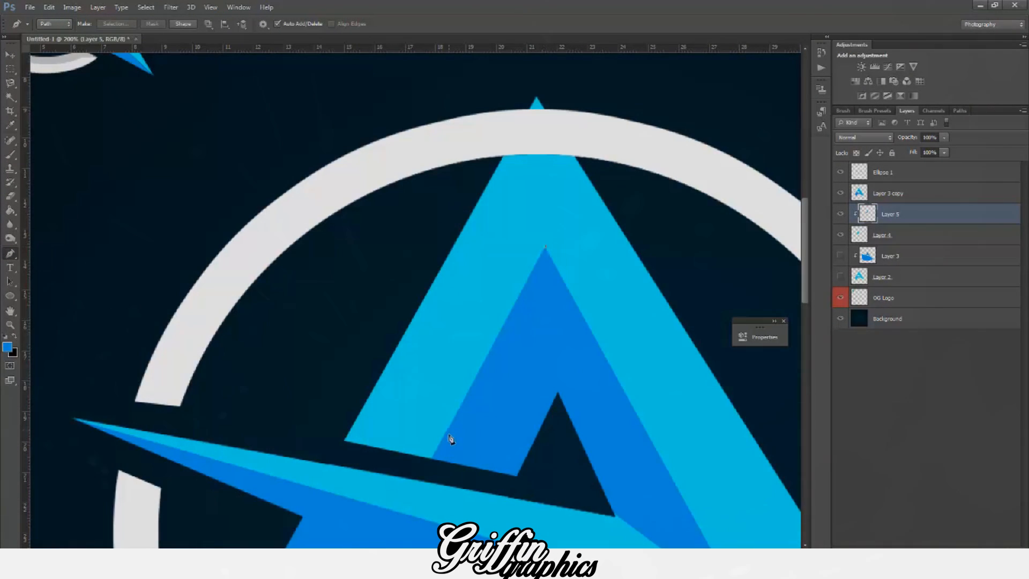
pyautogui.click(549, 253)
pyautogui.rightClick(570, 273)
pyautogui.click(581, 323)
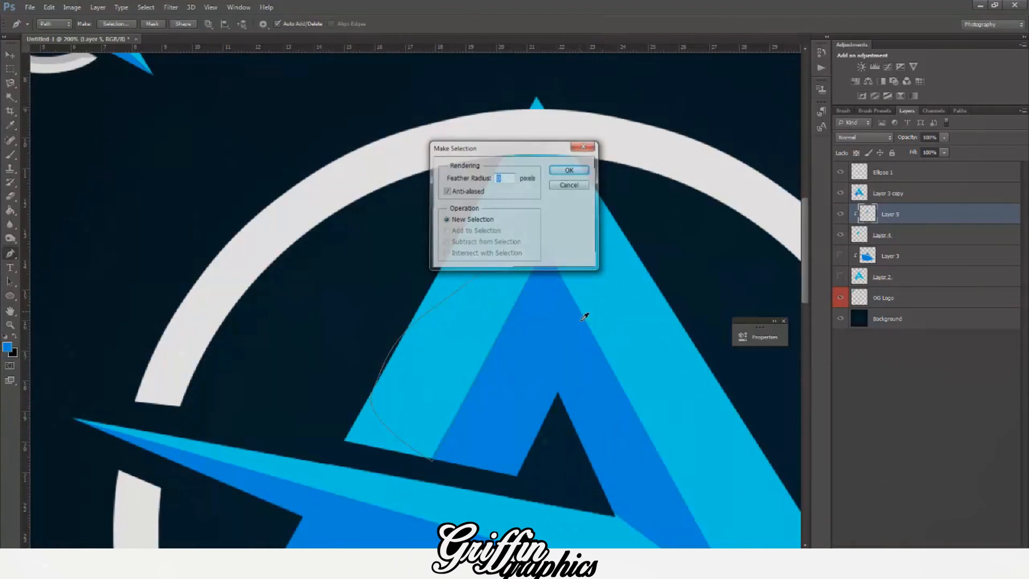
pyautogui.press('Return')
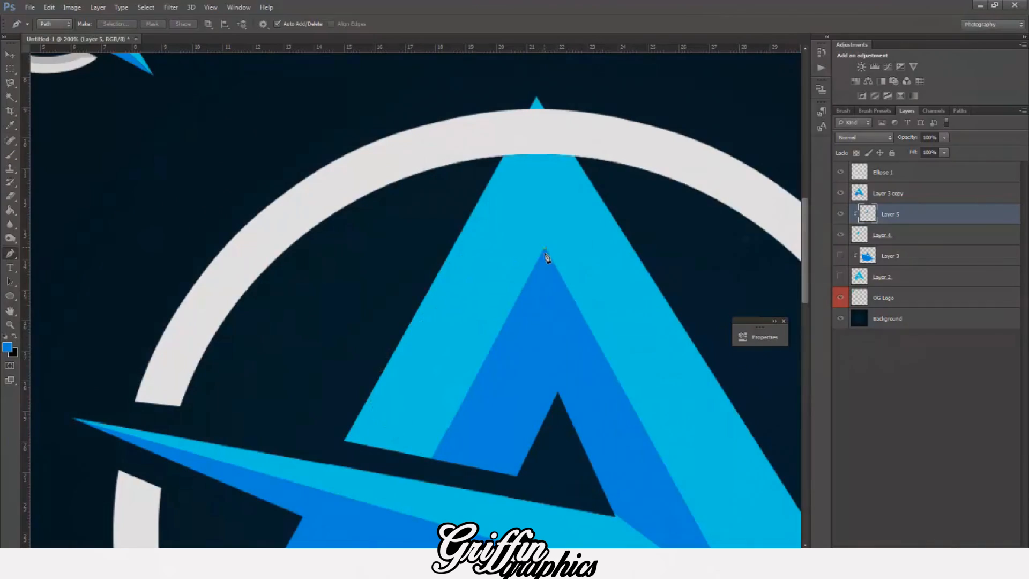
# Step: Redraw the curved Pen path along the dark blue's left edge, convert it to a selection, and deselect
pyautogui.click(544, 250)
pyautogui.click(546, 254)
pyautogui.rightClick(568, 270)
pyautogui.click(589, 332)
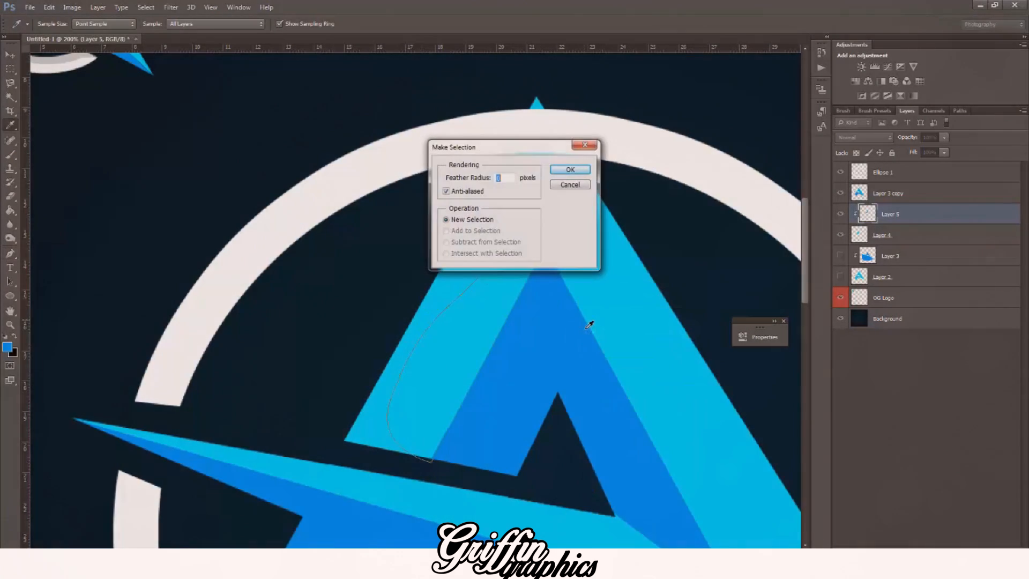
pyautogui.press('Return')
pyautogui.hotkey('ctrl', 'd')
# Step: Merge Layer 3 copy, Layer 5 and Layer 4 into one layer
pyautogui.hotkey('ctrl', '-')
pyautogui.hotkey('ctrl', '-')
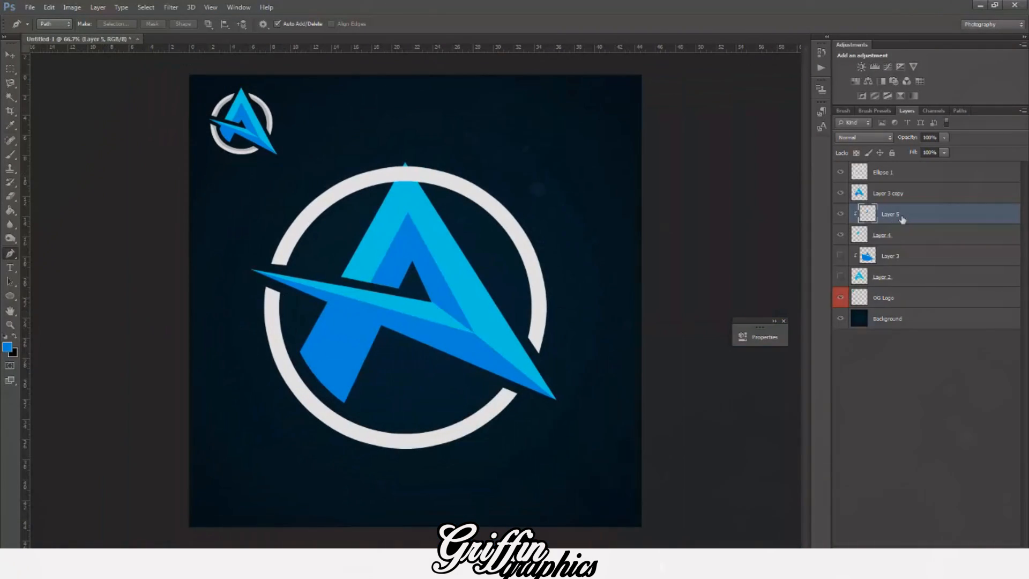
pyautogui.keyDown('shift'); pyautogui.click(908, 200); pyautogui.keyUp('shift')
pyautogui.rightClick(907, 201)
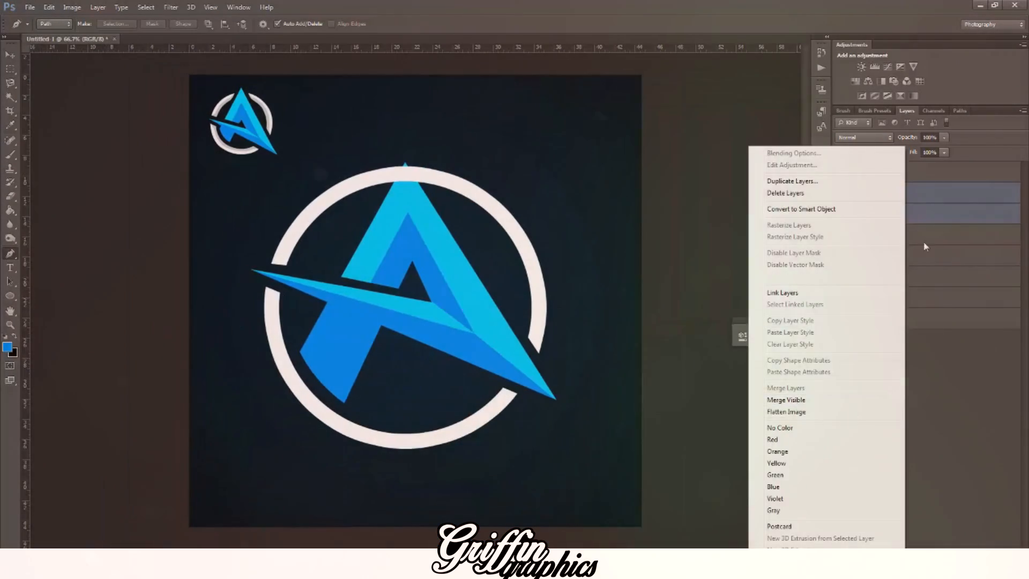
pyautogui.click(928, 222)
pyautogui.keyDown('shift'); pyautogui.click(911, 235); pyautogui.keyUp('shift')
pyautogui.rightClick(907, 196)
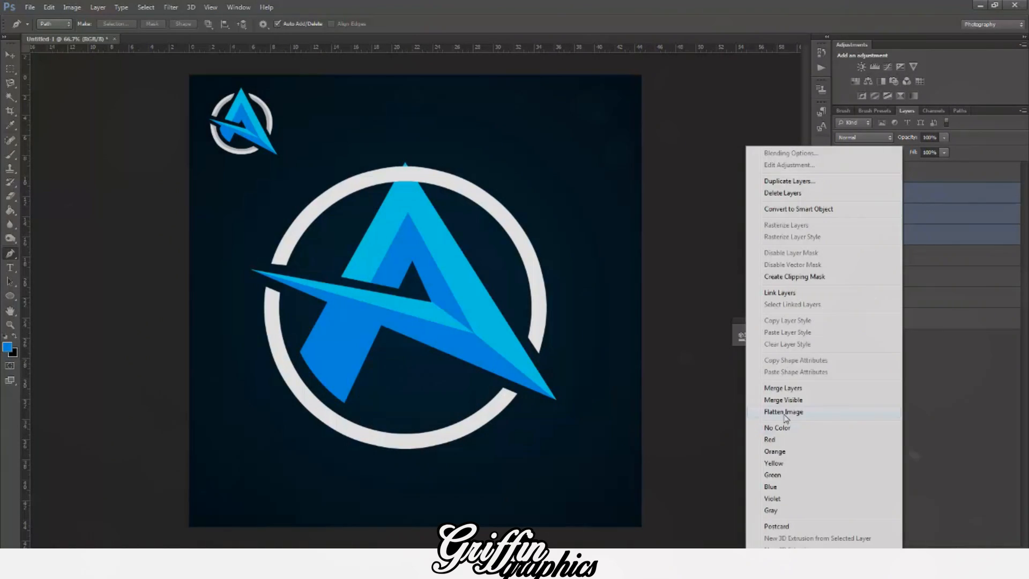
pyautogui.click(784, 388)
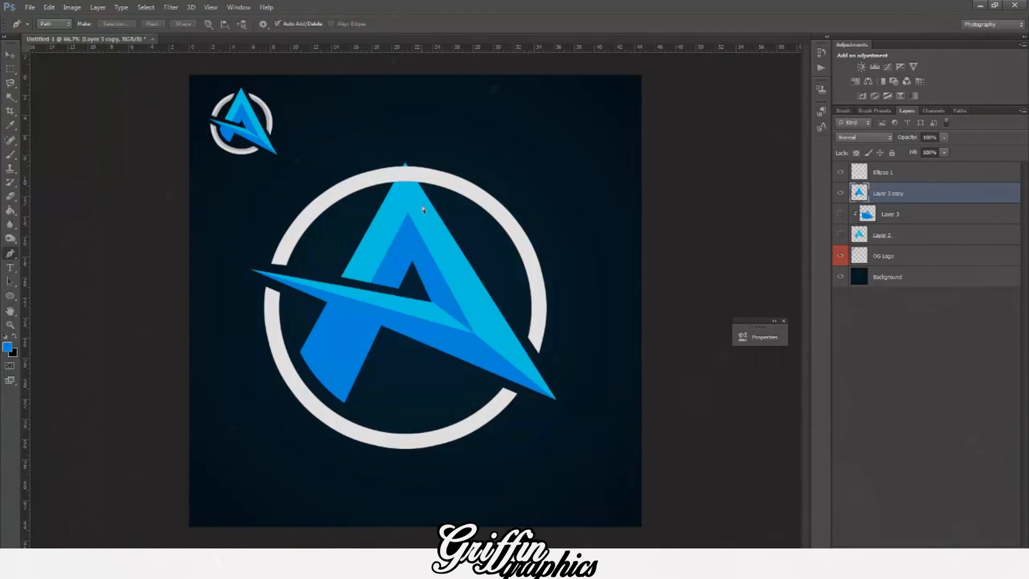
# Step: Start a Pen path along the upper edge of the crossbar gap, from the ring's upper-left cut end to the left leg's inner corner
pyautogui.scroll(4, 424, 209)
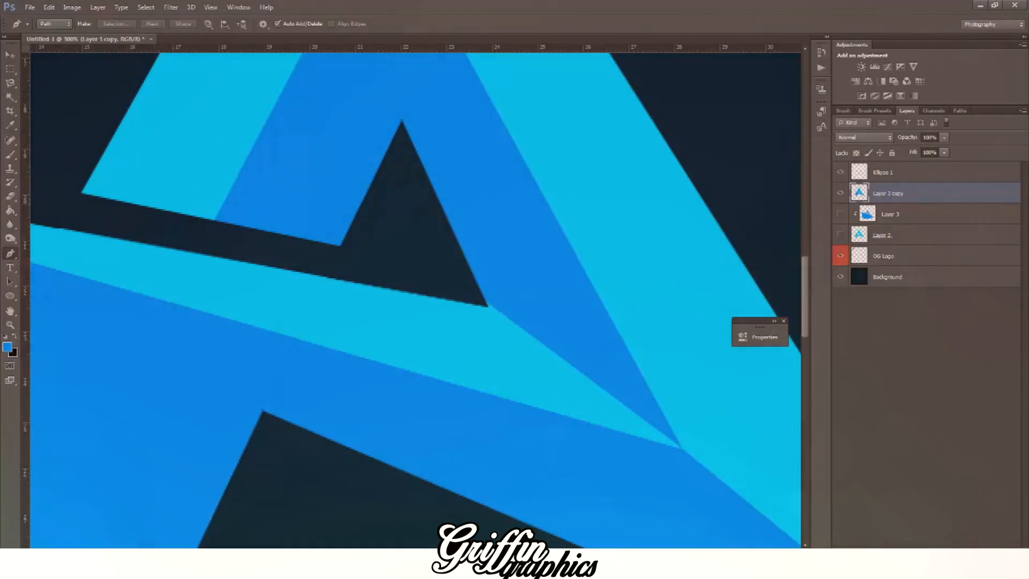
pyautogui.hscroll(-5, 340, 430)
pyautogui.scroll(3, 338, 423)
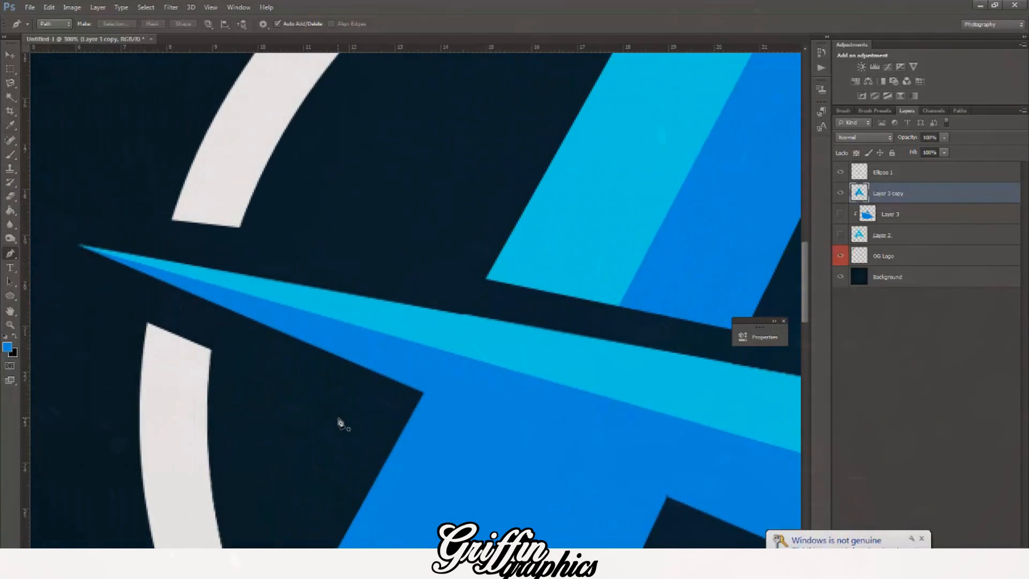
pyautogui.scroll(-1, 337, 422)
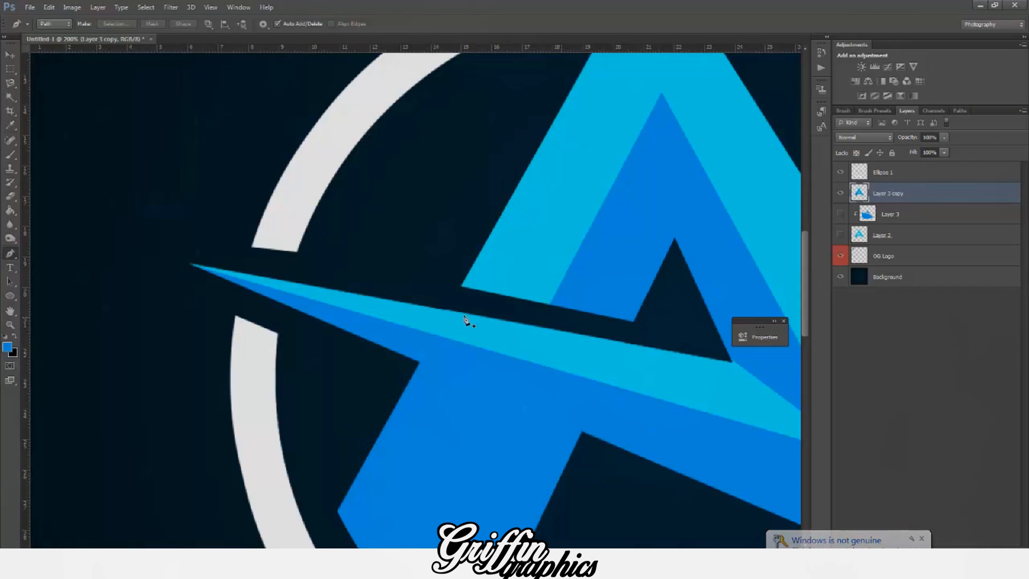
pyautogui.click(251, 245)
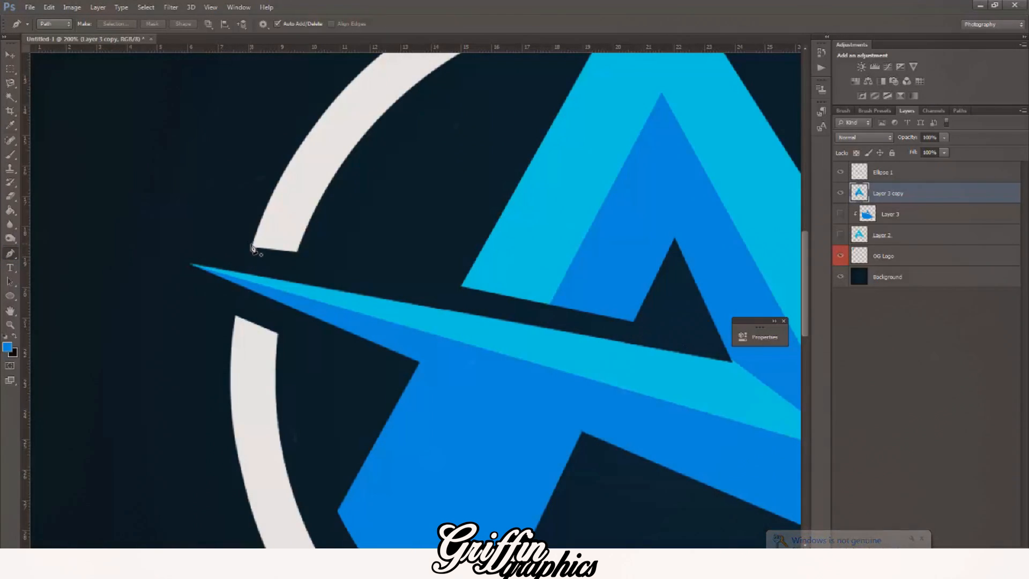
pyautogui.click(638, 322)
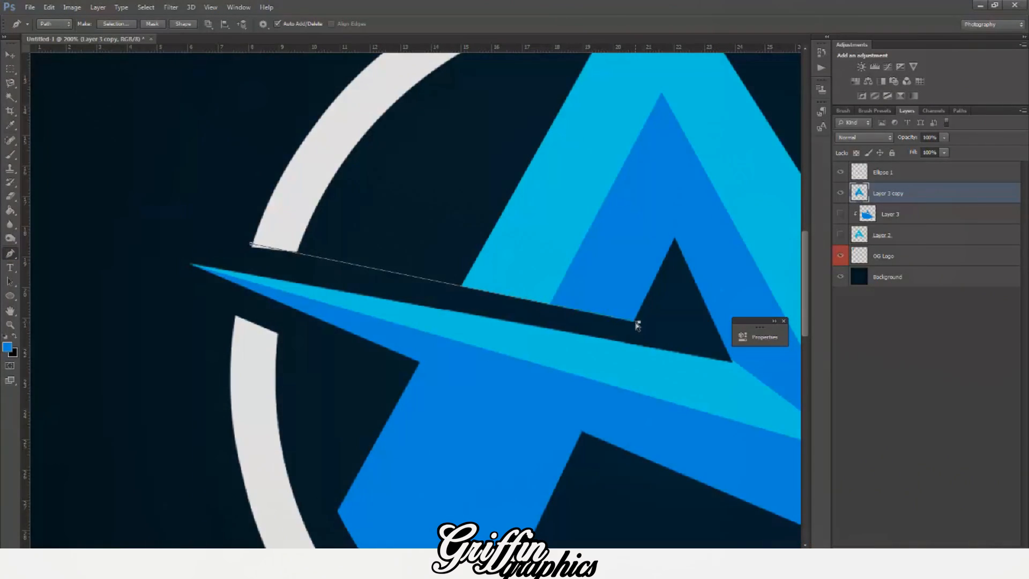
pyautogui.hotkey('ctrl', 'z')
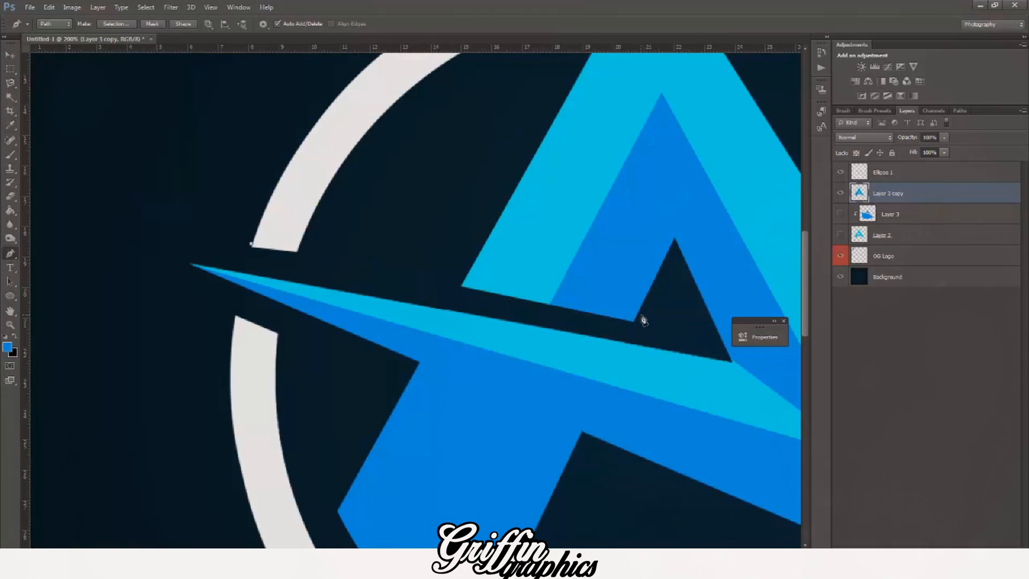
pyautogui.click(640, 316)
pyautogui.hotkey('ctrl', 'z')
pyautogui.hotkey('ctrl', '-')
pyautogui.hotkey('ctrl', '-')
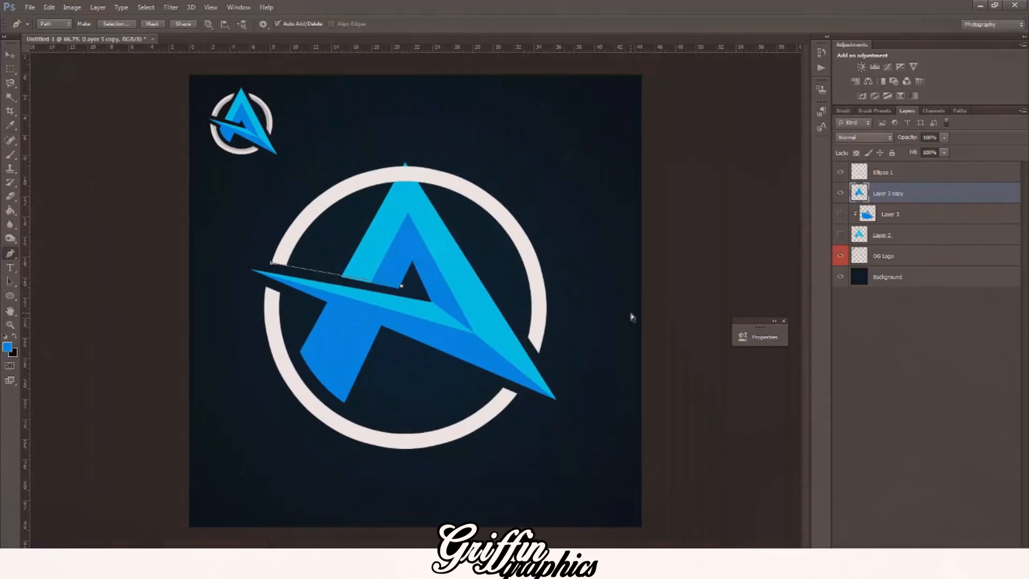
pyautogui.hotkey('ctrl', '+')
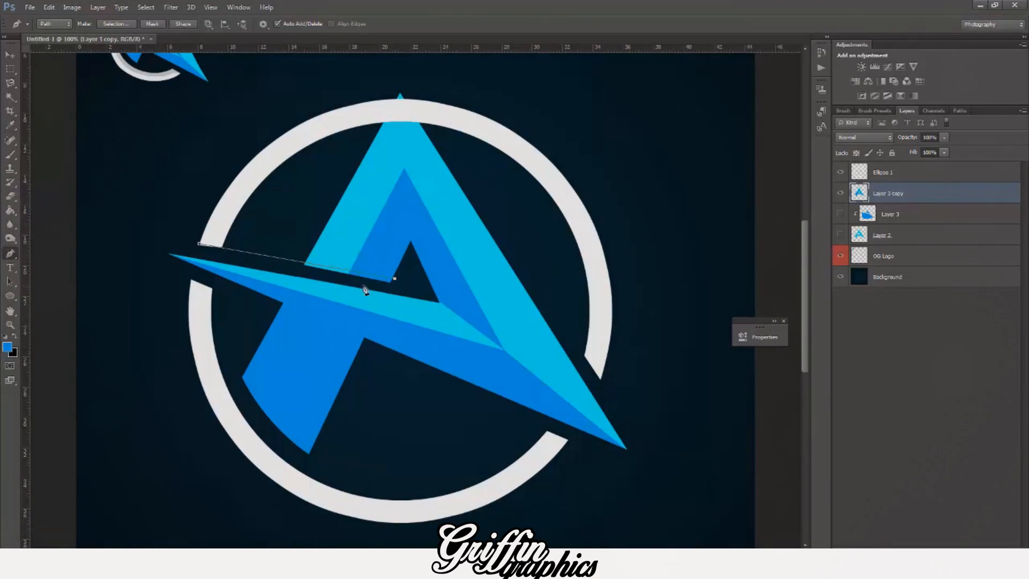
# Step: Close the Pen path through the crossbar gap back to the ring's cut end and convert it to a selection
pyautogui.moveTo(376, 285); pyautogui.dragTo(356, 284)
pyautogui.moveTo(199, 245); pyautogui.dragTo(228, 233)
pyautogui.rightClick(248, 225)
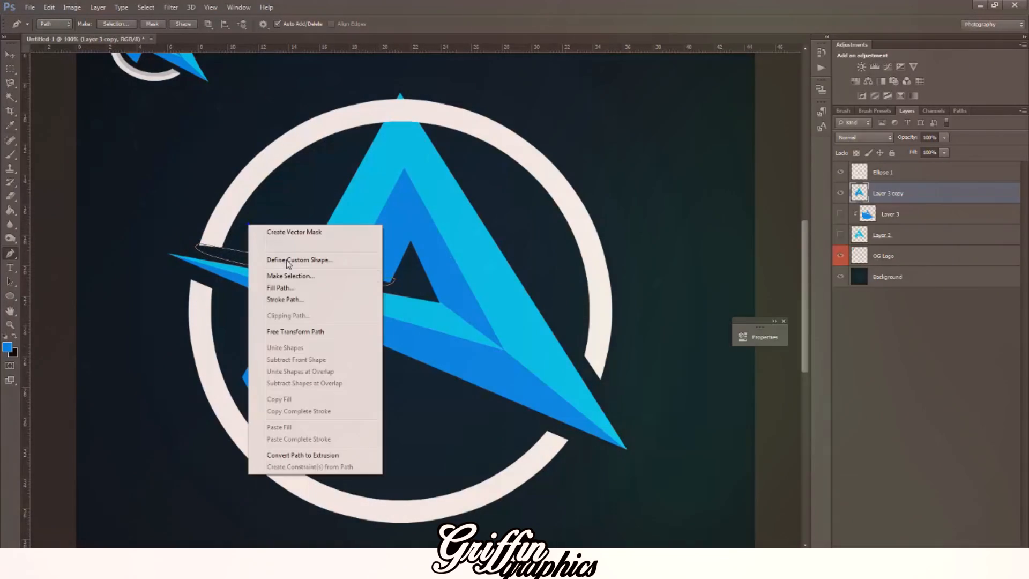
pyautogui.click(292, 275)
pyautogui.press('Return')
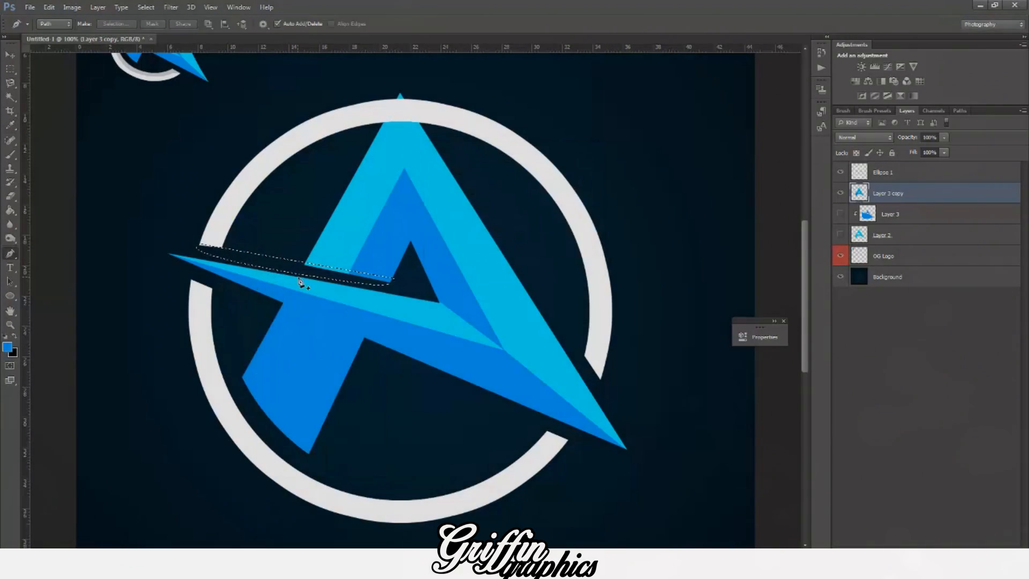
# Step: Delete the selected strip from the A on Layer 3 copy and from the ring on Ellipse 1, and deselect
pyautogui.press('Delete')
pyautogui.hotkey('ctrl', 'd')
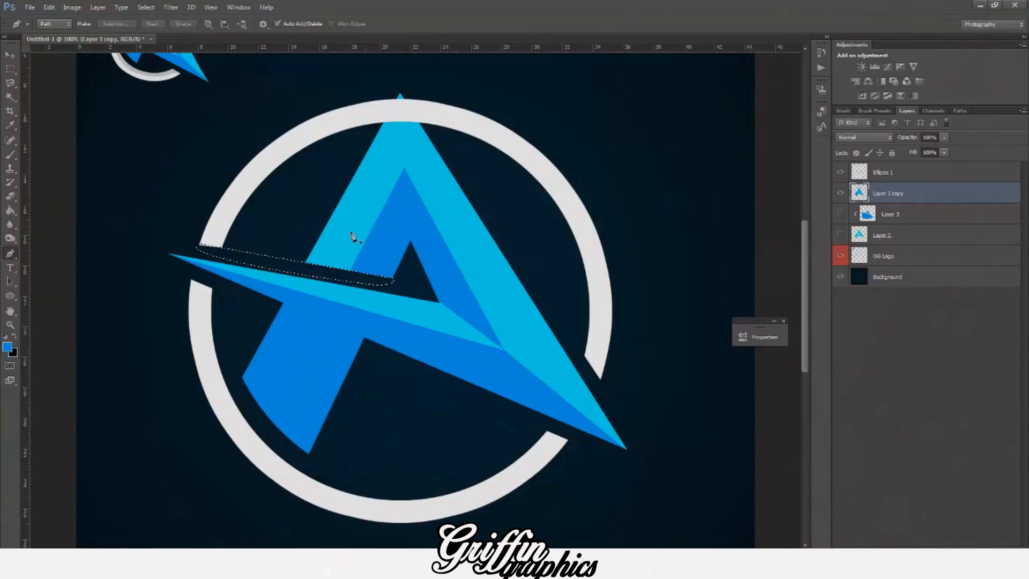
pyautogui.press('v')
pyautogui.click(233, 193)
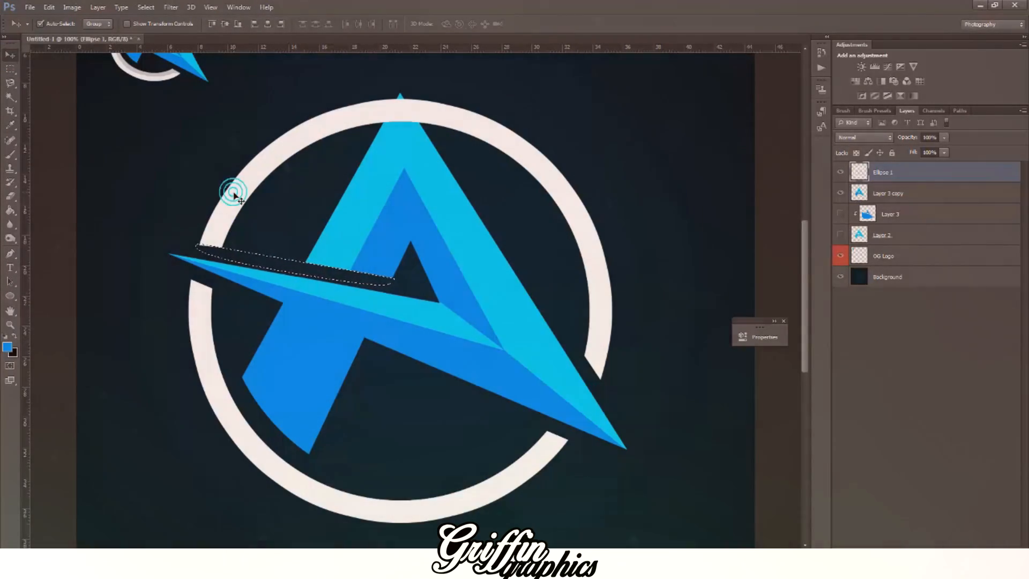
pyautogui.scroll(3, 343, 209)
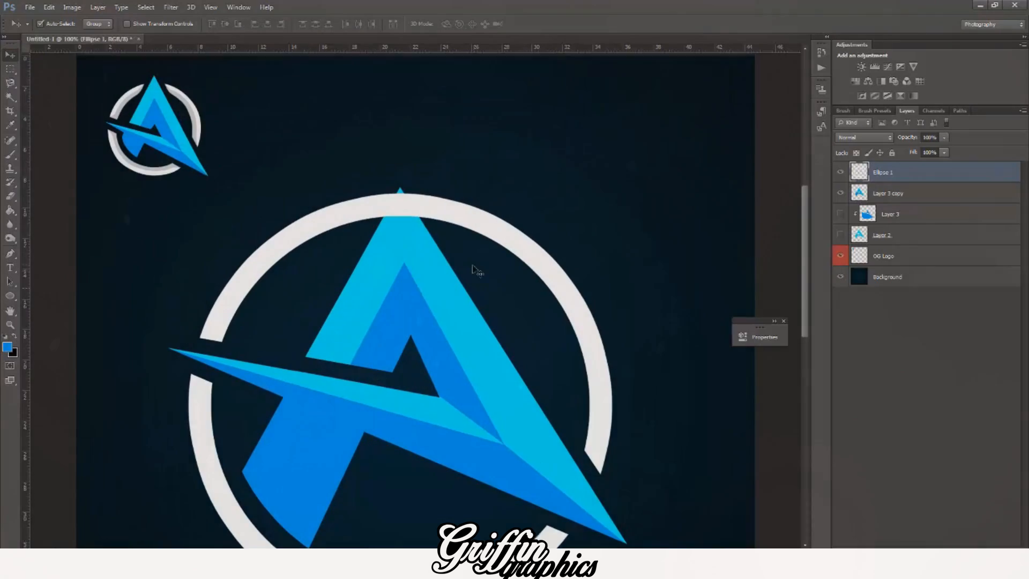
# Step: Draw a closed triangular Pen path around the A's apex, enclosing the section of white ring that crosses it
pyautogui.scroll(-2, 471, 276)
pyautogui.scroll(3, 439, 268)
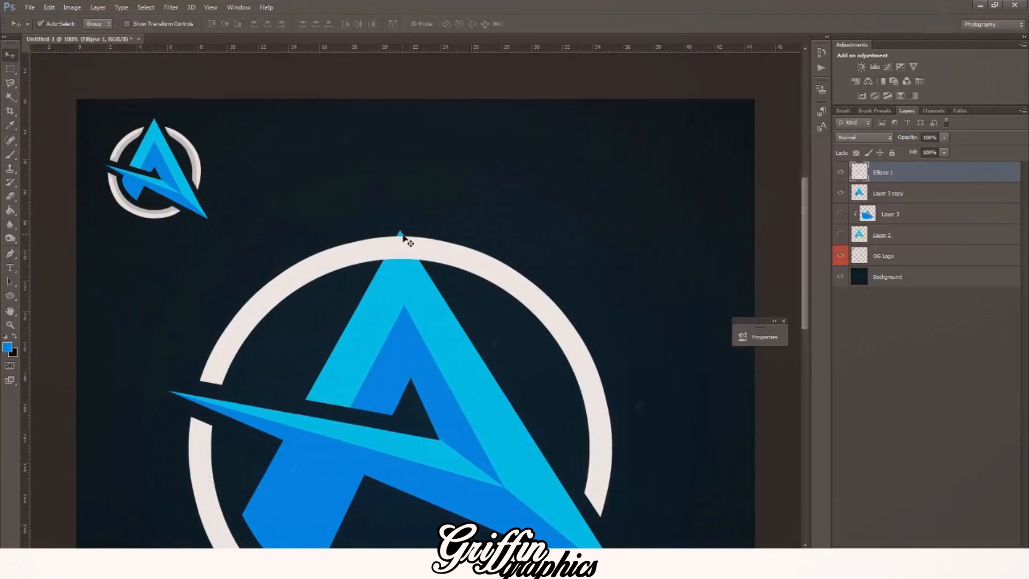
pyautogui.scroll(-4, 405, 234)
pyautogui.scroll(2, 406, 232)
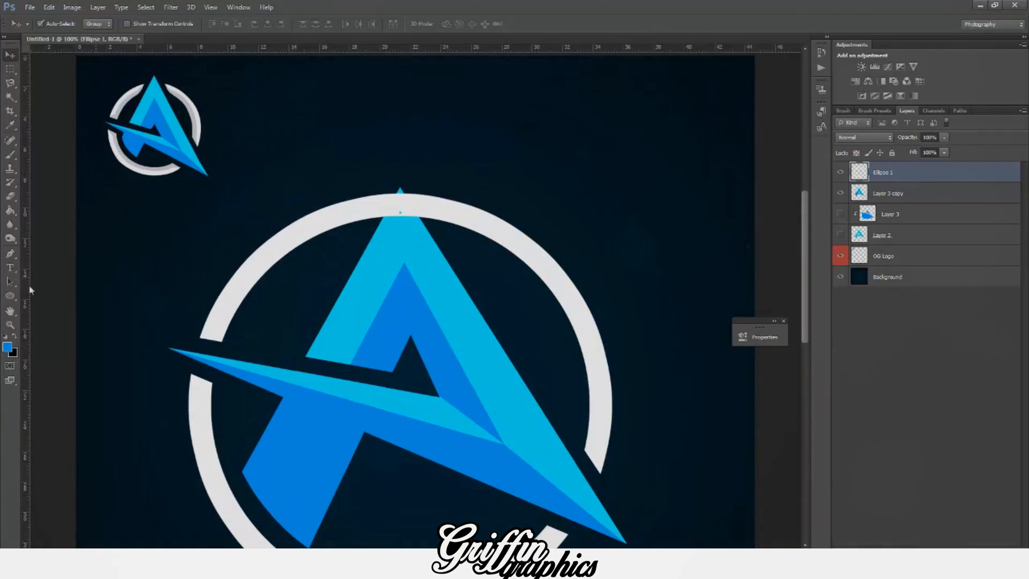
pyautogui.click(12, 256)
pyautogui.scroll(2, 365, 257)
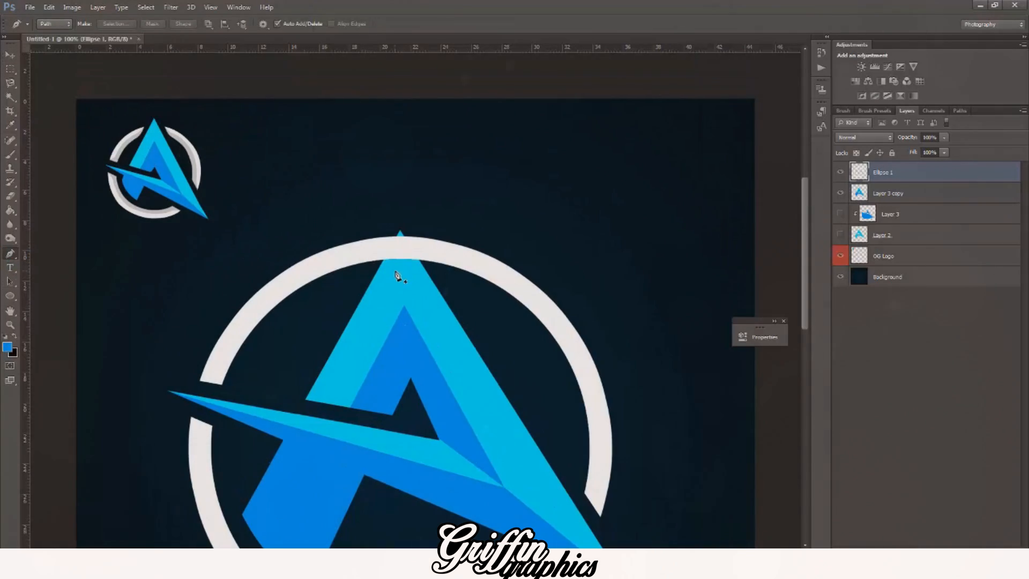
pyautogui.scroll(5, 395, 276)
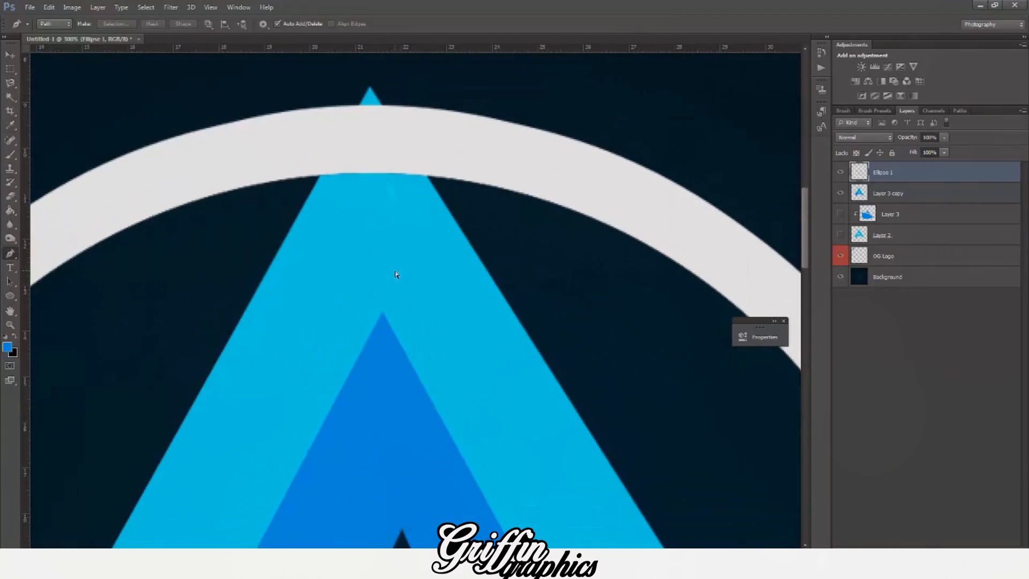
pyautogui.scroll(2, 321, 217)
pyautogui.scroll(-2, 321, 221)
pyautogui.scroll(-1, 320, 218)
pyautogui.scroll(-1, 319, 219)
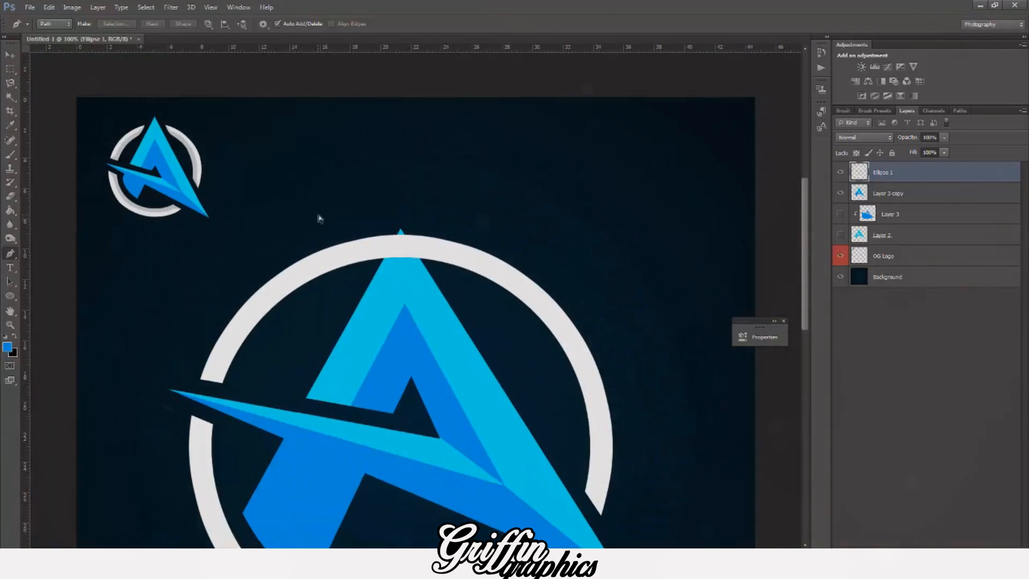
pyautogui.scroll(1, 319, 218)
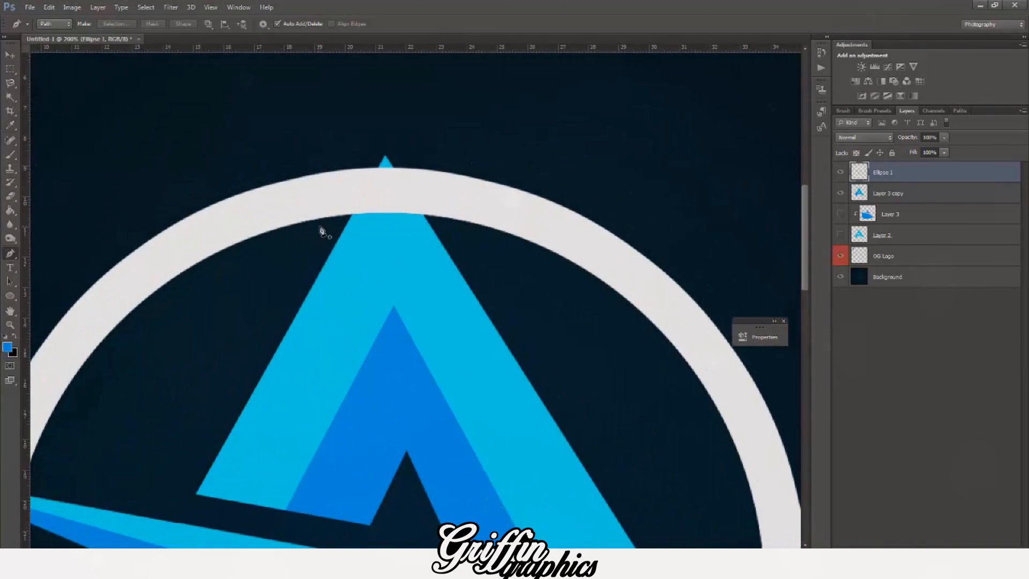
pyautogui.click(319, 226)
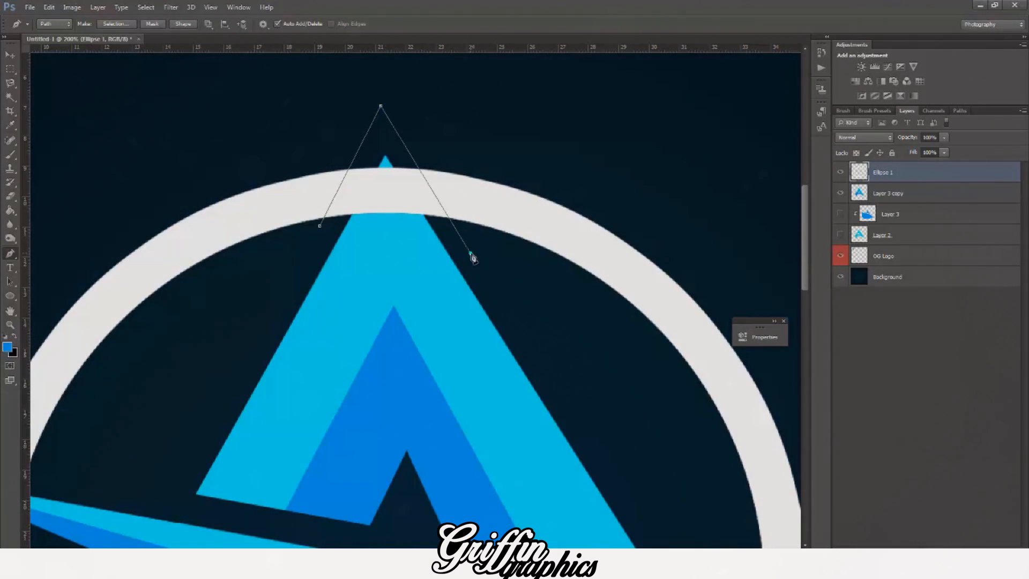
pyautogui.hotkey('ctrl', 'z')
pyautogui.click(320, 226)
# Step: Convert the apex path to a selection and delete the enclosed ring section from Ellipse 1
pyautogui.rightClick(368, 190)
pyautogui.click(405, 242)
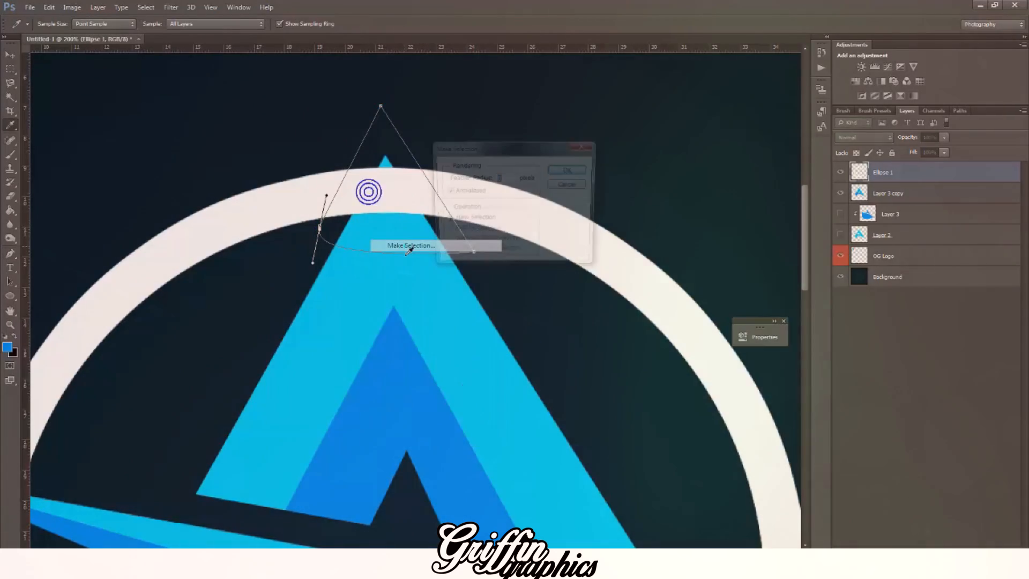
pyautogui.press('Return')
pyautogui.press('Delete')
pyautogui.hotkey('ctrl', '0')
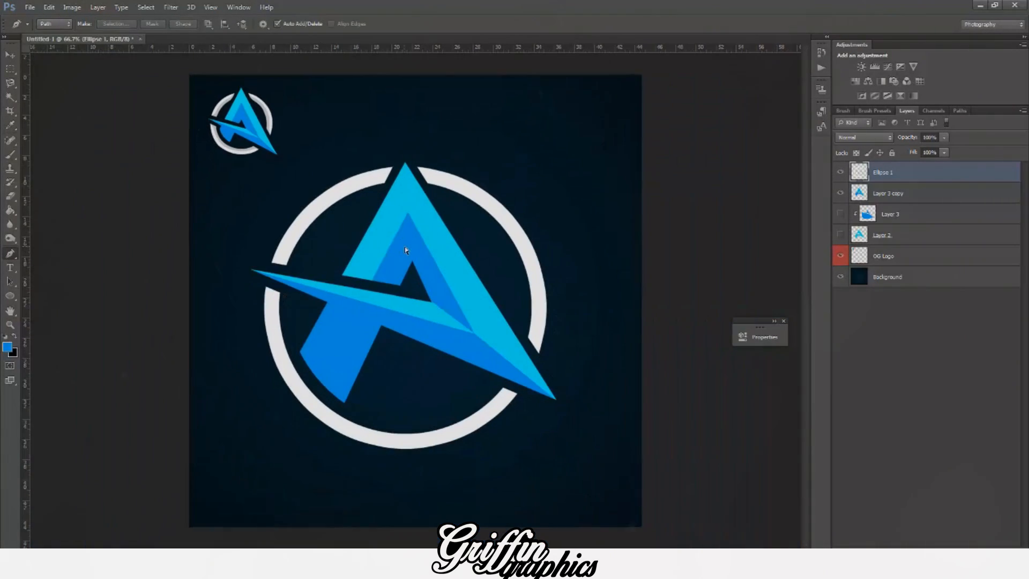
# Step: Draw a slightly wider closed Pen path around the apex, convert it to a selection, and trim both ring ends beside it
pyautogui.hotkey('ctrl', '+')
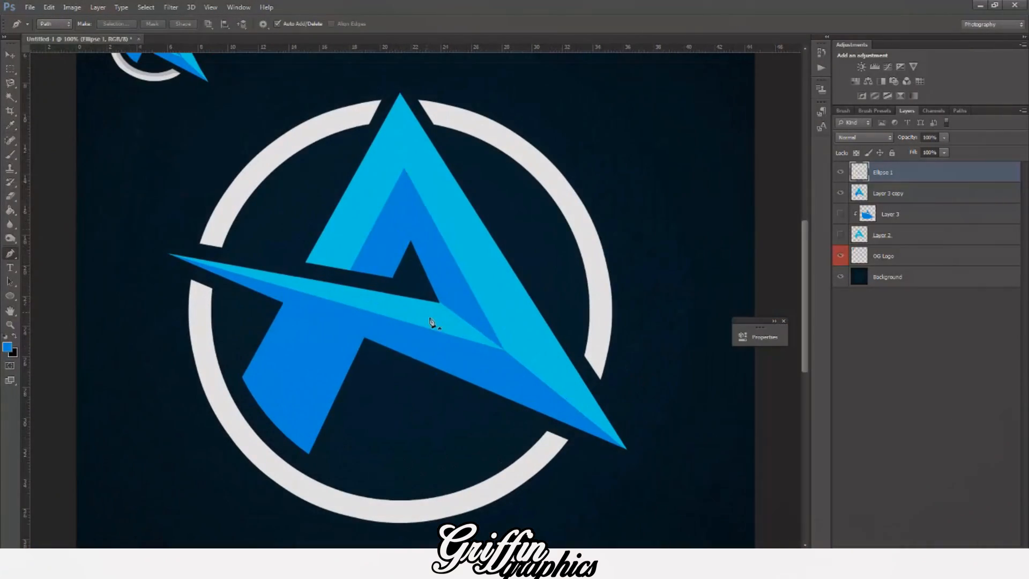
pyautogui.scroll(3, 414, 195)
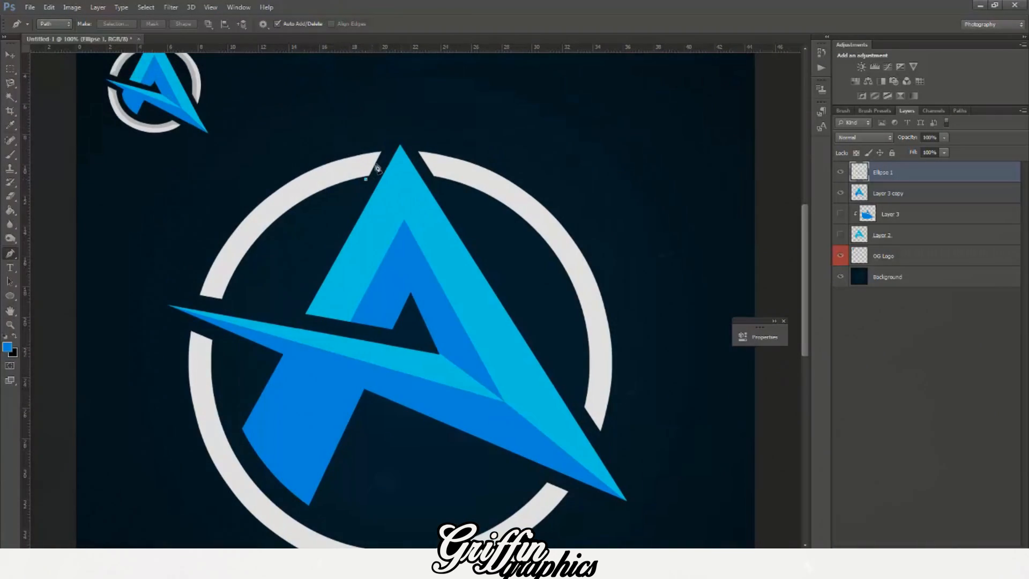
pyautogui.click(383, 143)
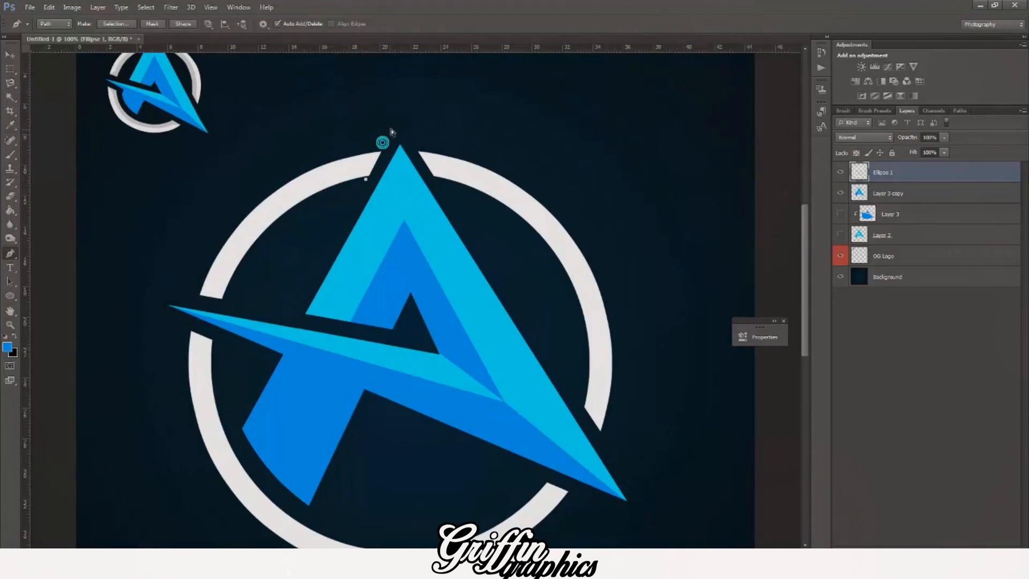
pyautogui.moveTo(399, 129); pyautogui.dragTo(400, 121)
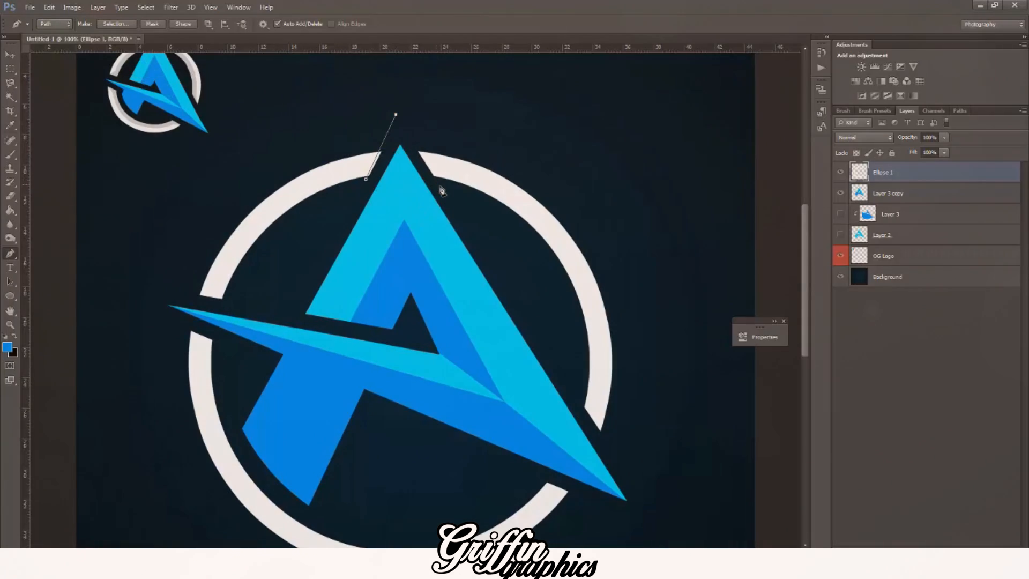
pyautogui.click(366, 179)
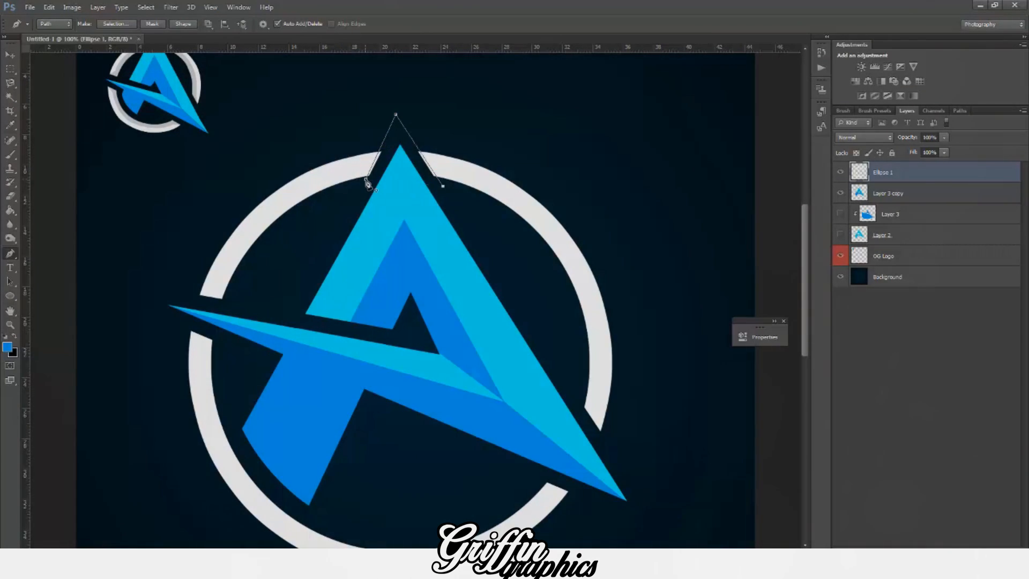
pyautogui.rightClick(395, 154)
pyautogui.click(435, 207)
pyautogui.press('Return')
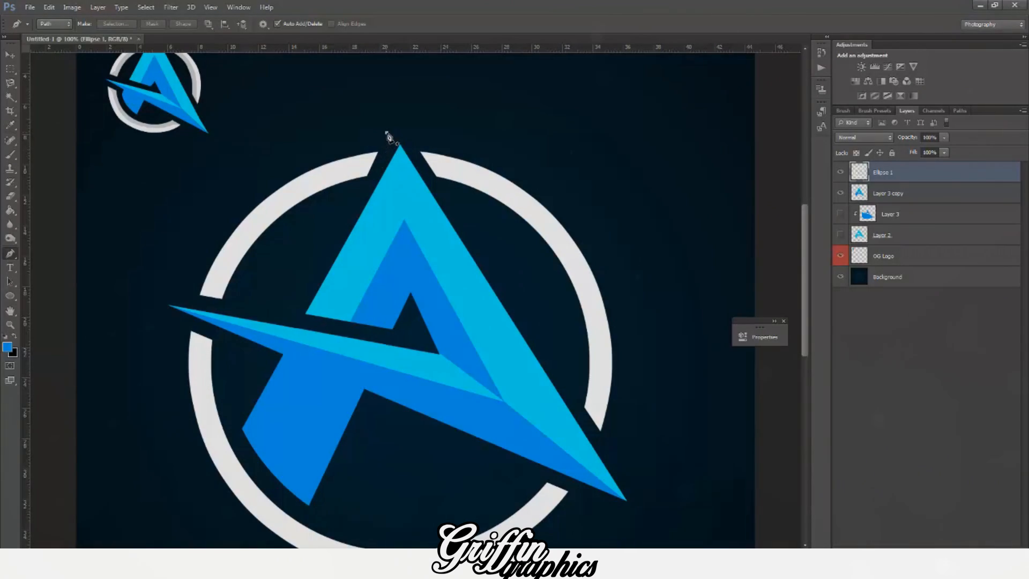
# Step: Try a closed Pen path across the ring's left end beside the apex, convert it to a selection, and deselect
pyautogui.click(386, 132)
pyautogui.click(356, 190)
pyautogui.moveTo(385, 197); pyautogui.dragTo(388, 183)
pyautogui.moveTo(390, 153); pyautogui.dragTo(388, 142)
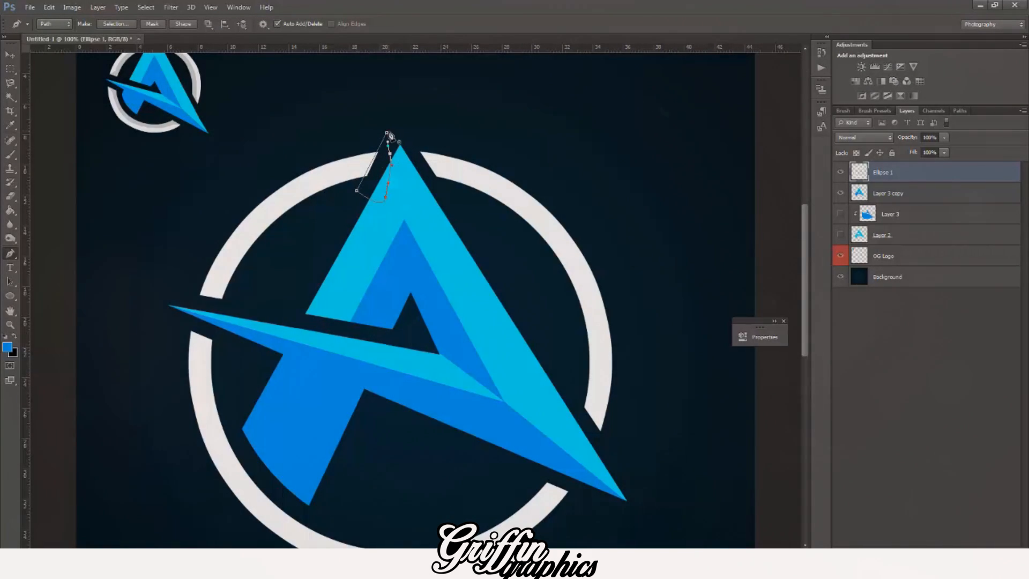
pyautogui.rightClick(405, 157)
pyautogui.click(438, 202)
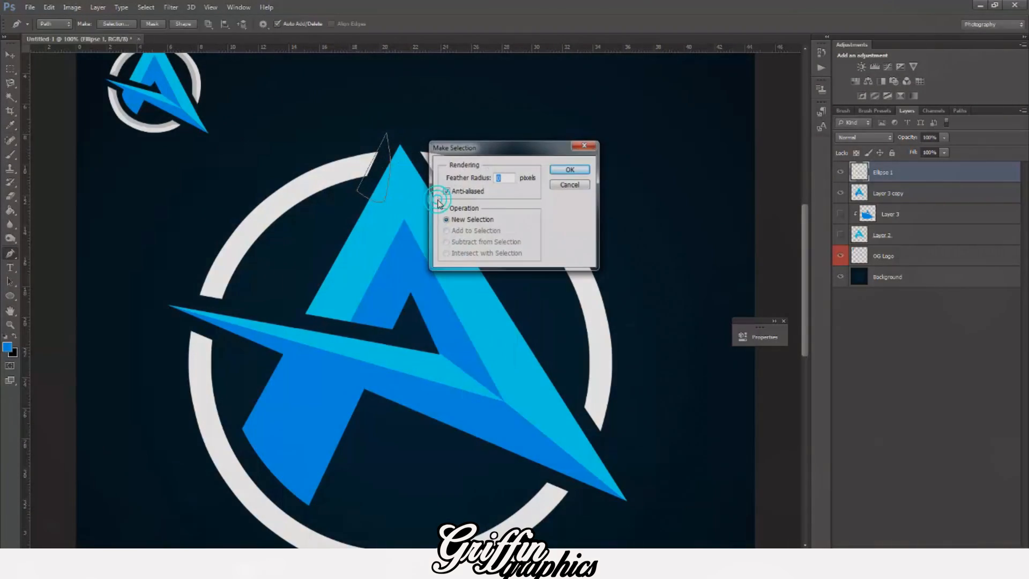
pyautogui.press('Return')
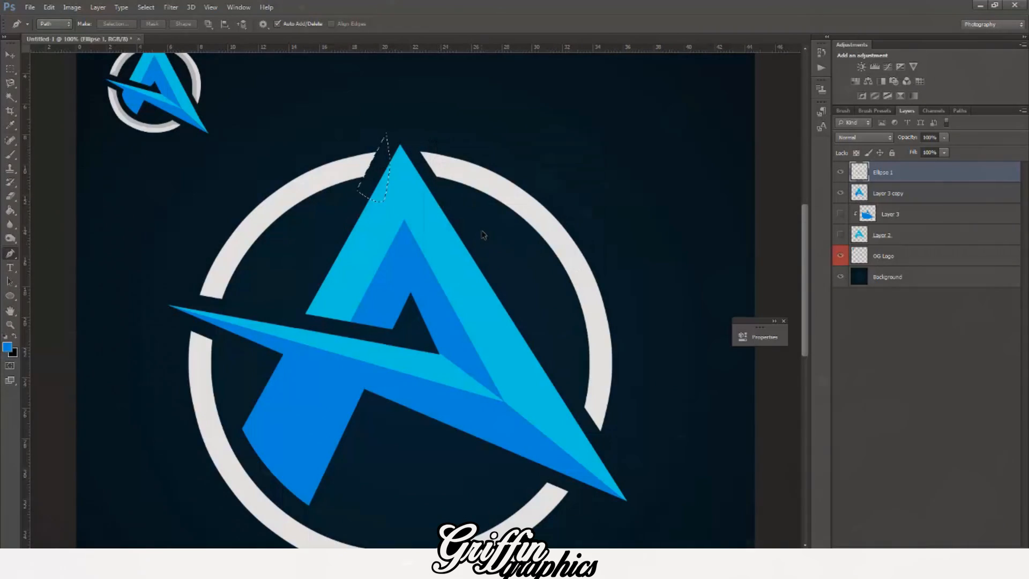
pyautogui.hotkey('ctrl', 'd')
# Step: Redraw a narrower closed Pen path on the ring's left end beside the apex, convert it to a selection, and trim that end
pyautogui.click(378, 150)
pyautogui.click(361, 183)
pyautogui.rightClick(396, 146)
pyautogui.click(420, 203)
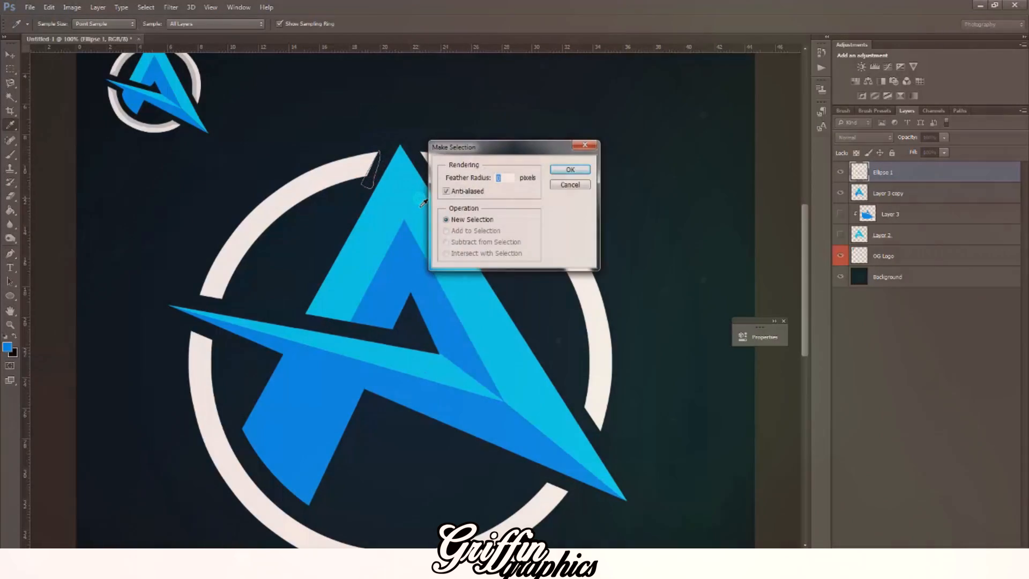
pyautogui.press('Return')
pyautogui.scroll(-5, 699, 241)
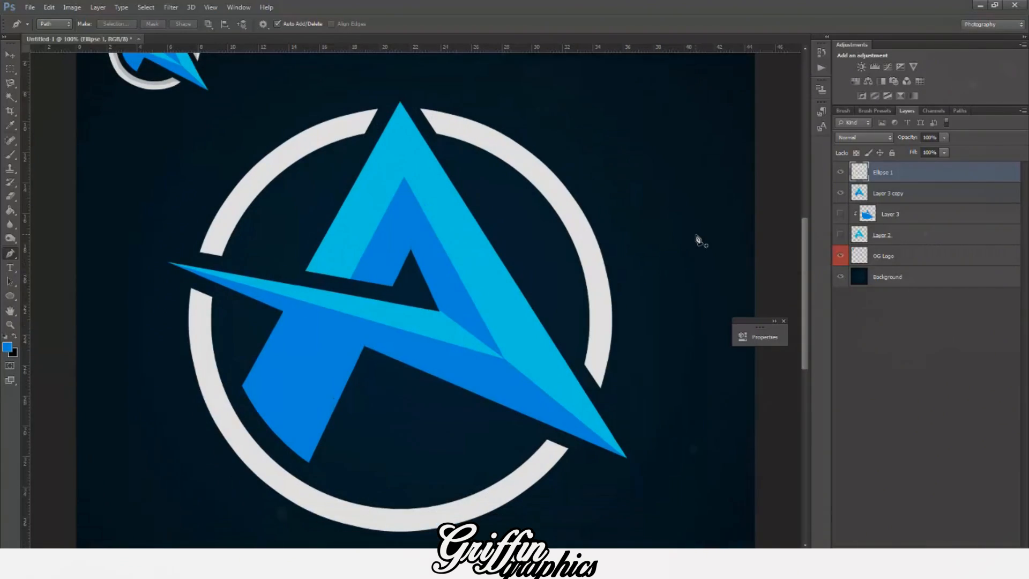
pyautogui.hotkey('ctrl', '-')
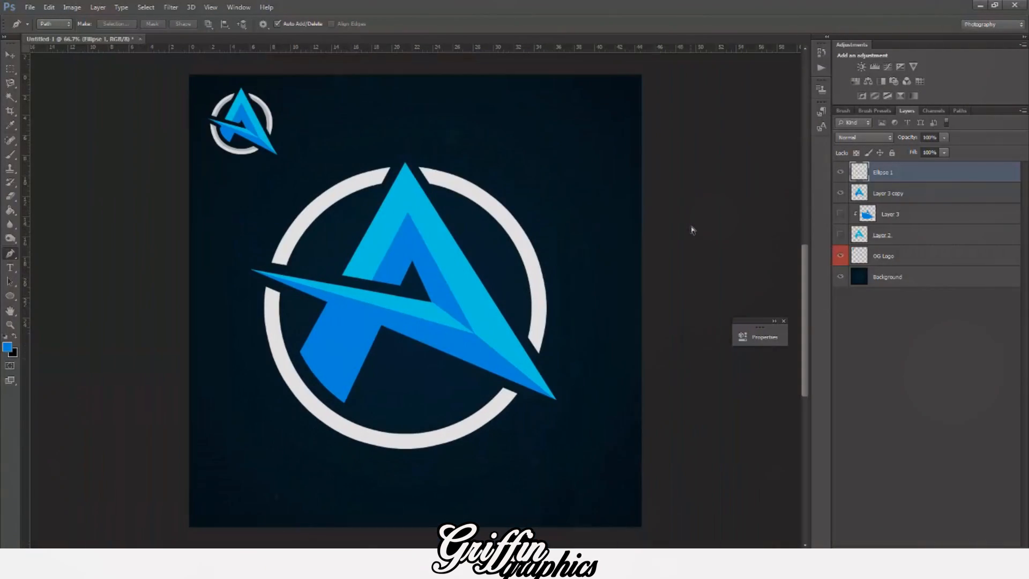
pyautogui.hotkey('ctrl', '-')
pyautogui.hotkey('ctrl', '+')
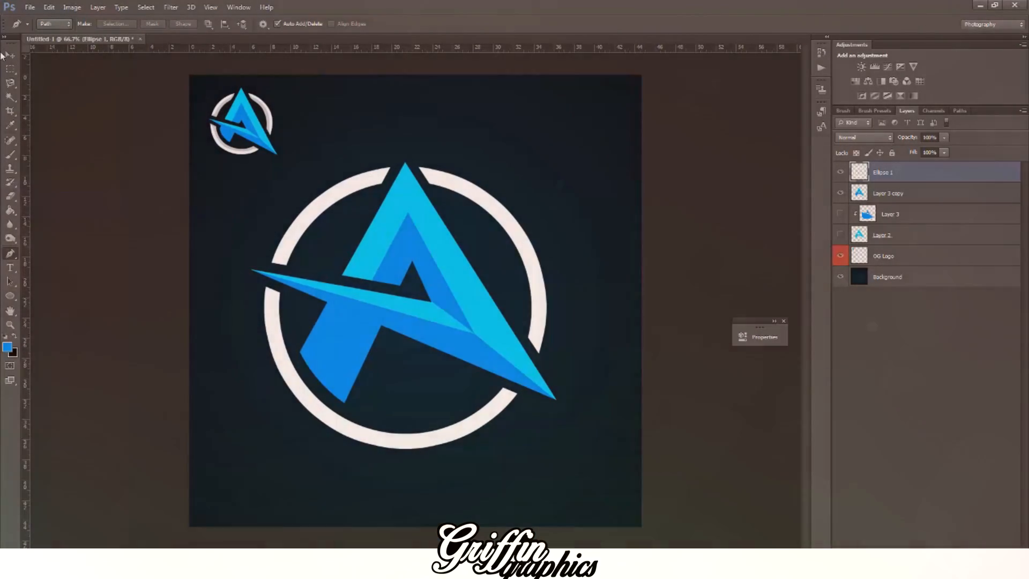
# Step: Examine the shading along the inner edge of the reference logo's ring and compare it with the large ring
pyautogui.press('v')
pyautogui.scroll(10, 219, 93)
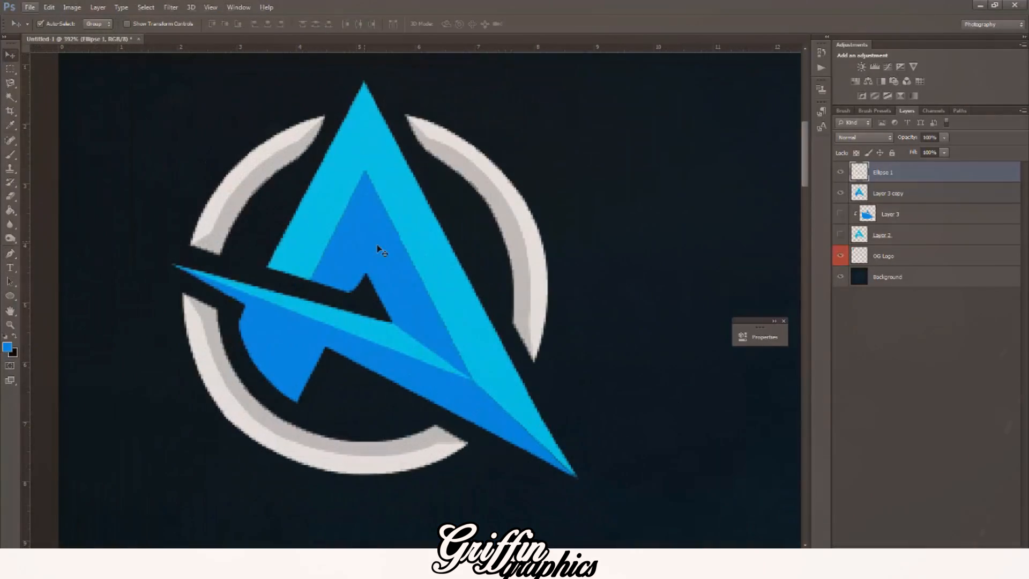
pyautogui.scroll(-1, 381, 247)
pyautogui.scroll(-5, 381, 248)
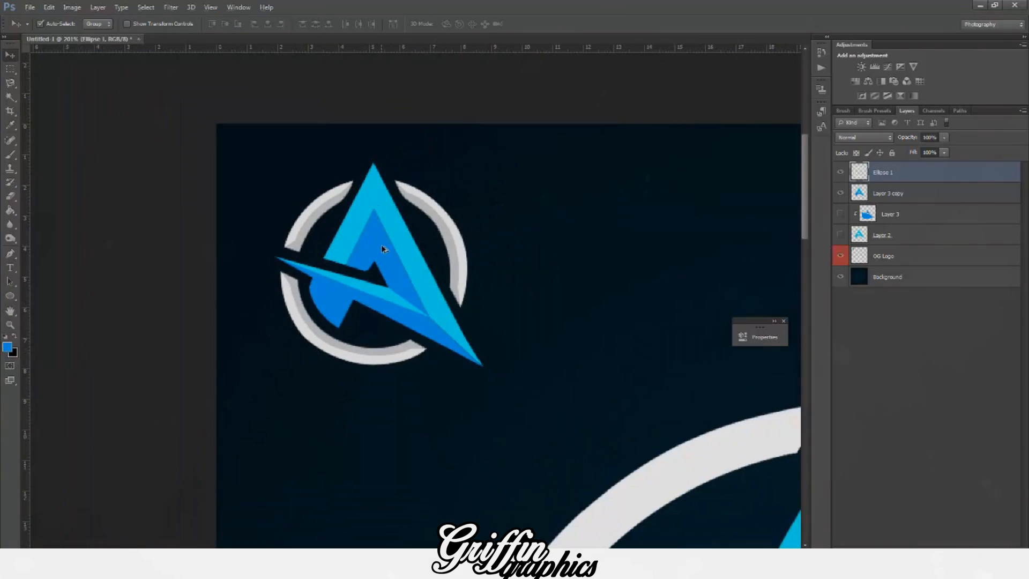
pyautogui.scroll(-1, 382, 247)
pyautogui.scroll(-2, 610, 284)
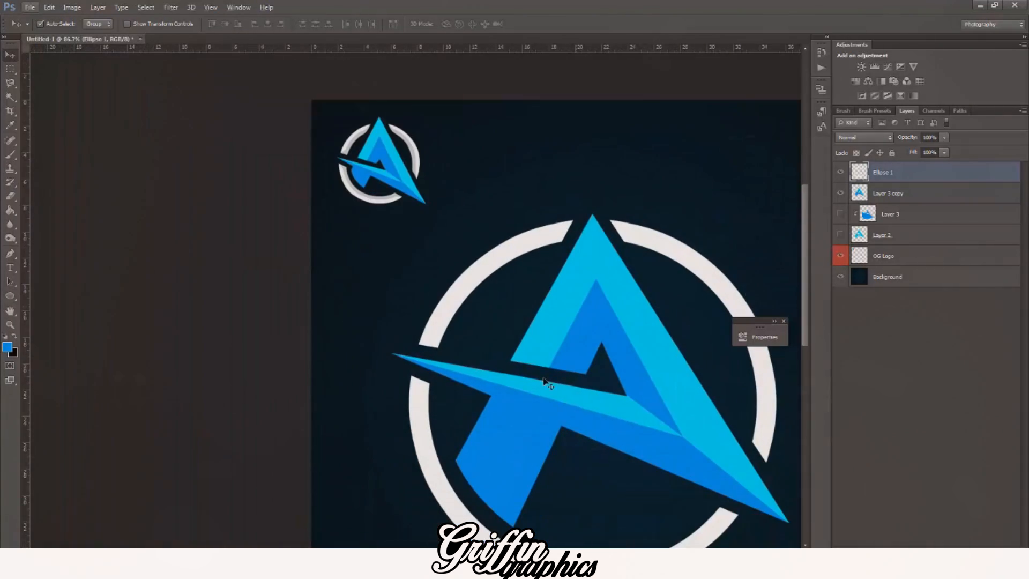
pyautogui.hscroll(1, 415, 300)
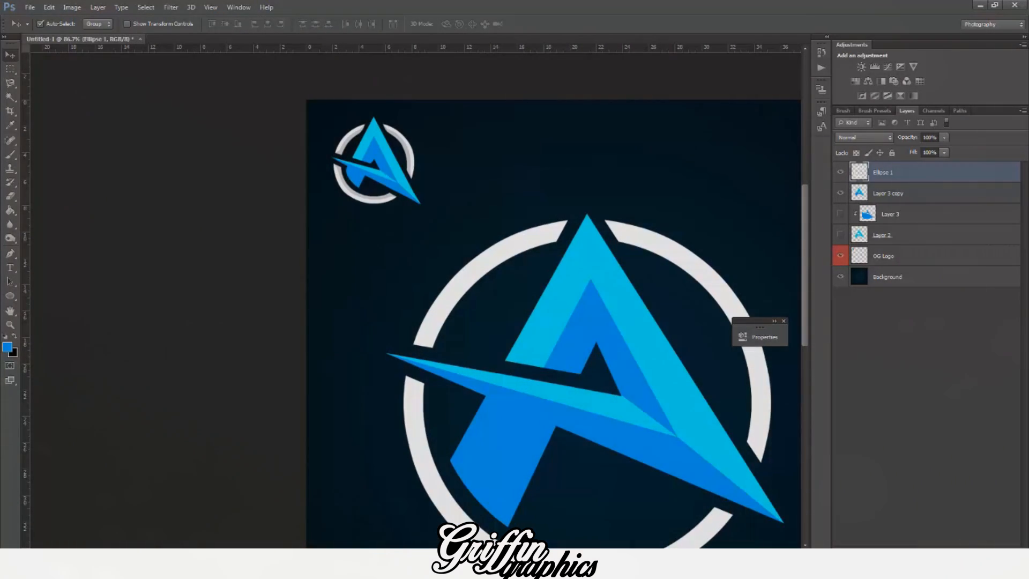
pyautogui.hscroll(4, 415, 301)
pyautogui.hscroll(-2, 415, 300)
pyautogui.hscroll(1, 509, 243)
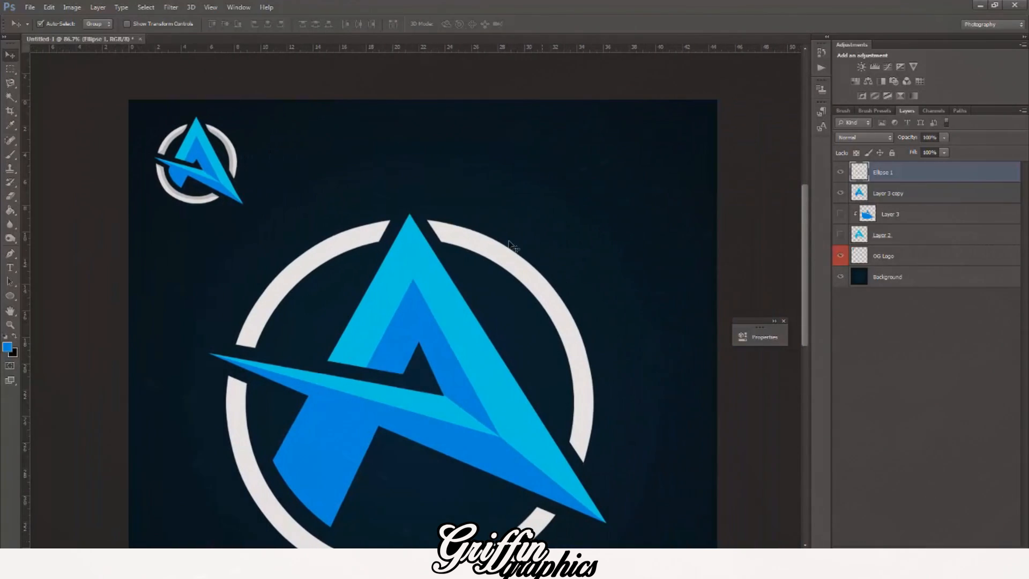
pyautogui.scroll(-1, 388, 329)
pyautogui.scroll(1, 388, 329)
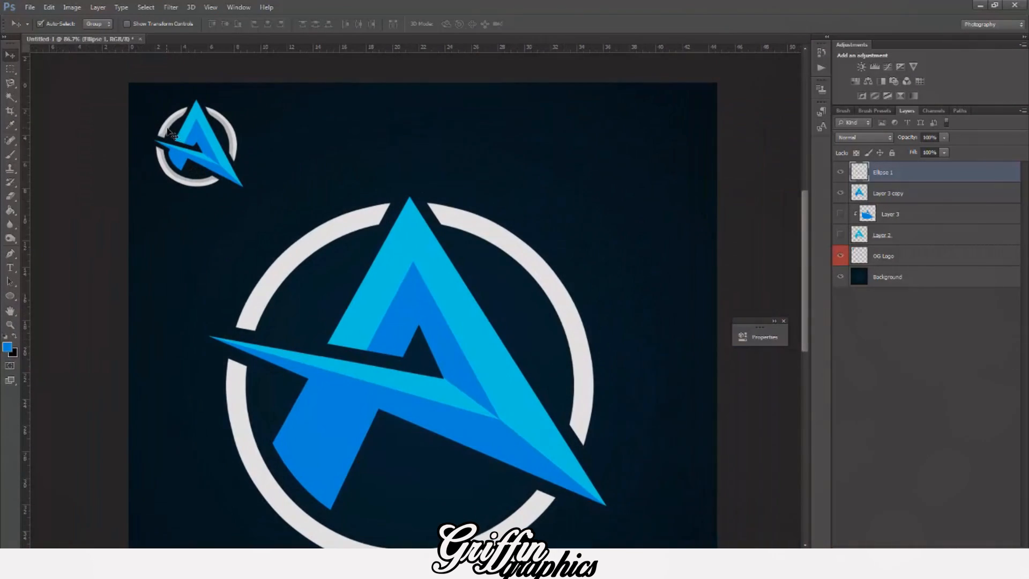
# Step: Draw a black circle slightly smaller than the white ring, on top of the large logo, and position it inside the ring
pyautogui.click(13, 338)
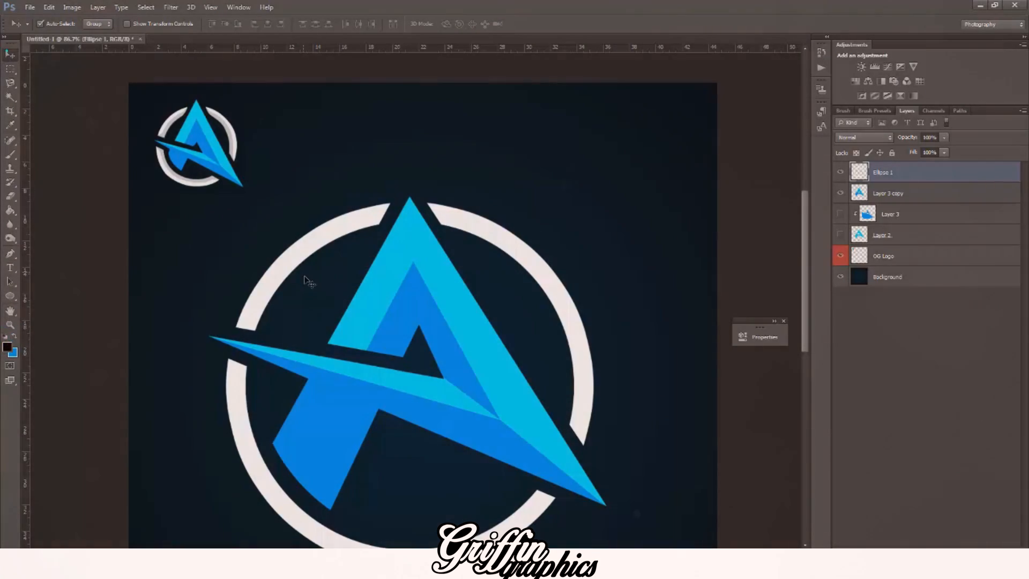
pyautogui.scroll(-3, 512, 279)
pyautogui.scroll(1, 517, 276)
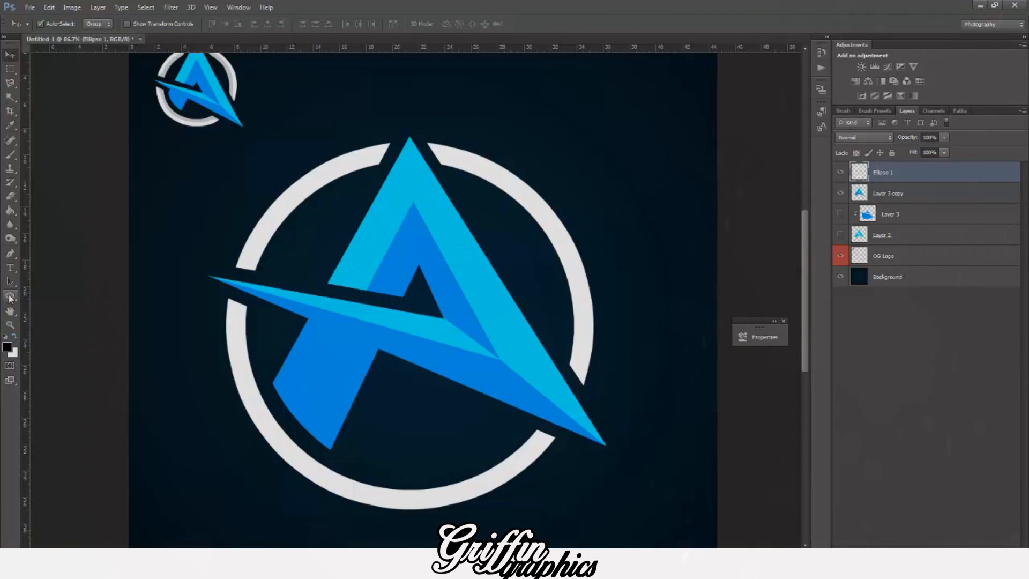
pyautogui.click(10, 296)
pyautogui.hotkey('ctrl', '-')
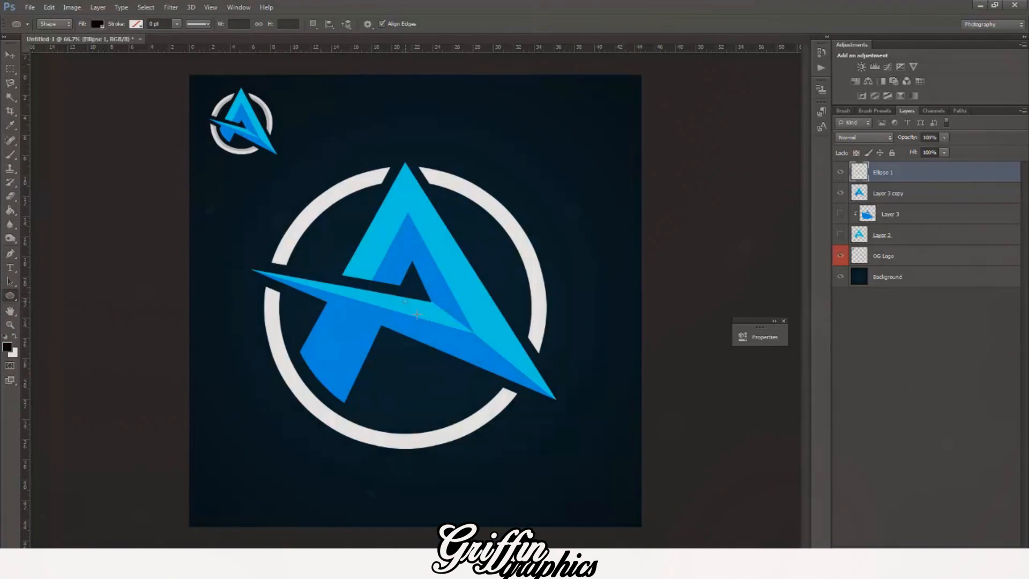
pyautogui.moveTo(417, 315); pyautogui.dragTo(661, 427)
pyautogui.press('v')
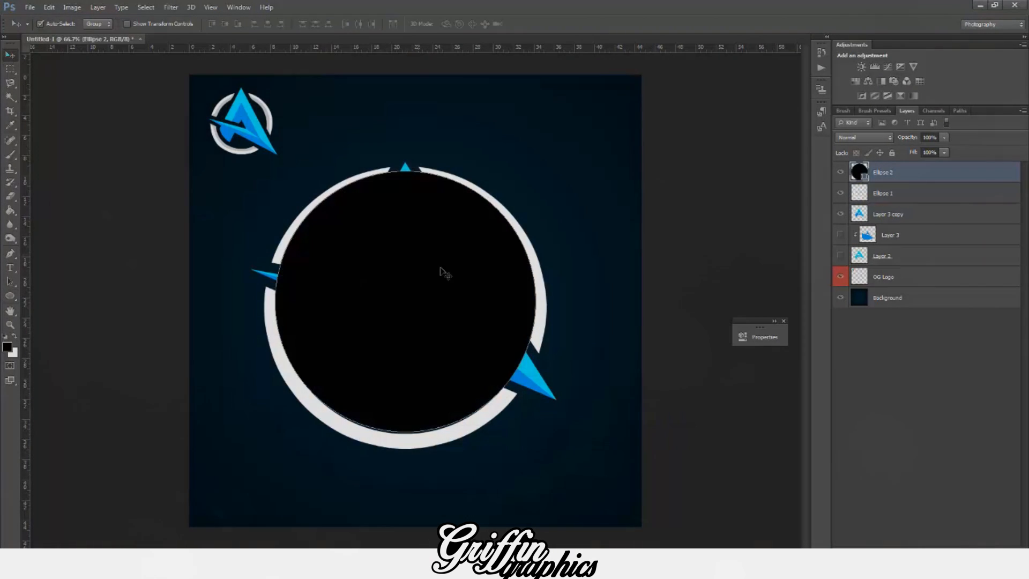
pyautogui.moveTo(445, 273); pyautogui.dragTo(447, 282)
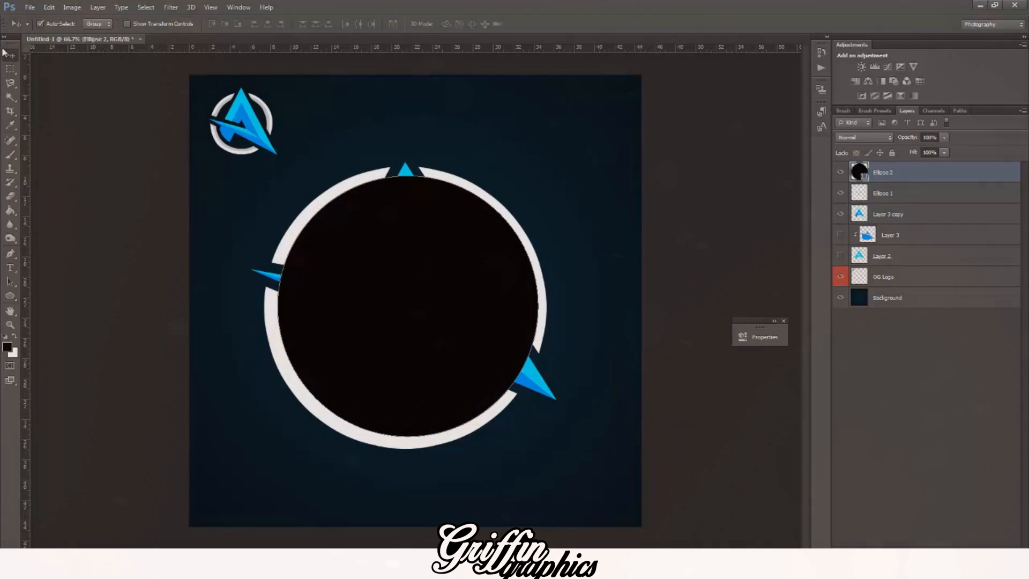
# Step: Rasterize the black circle layer Ellipse 2 and lower its opacity to 51%
pyautogui.rightClick(905, 173)
pyautogui.click(819, 227)
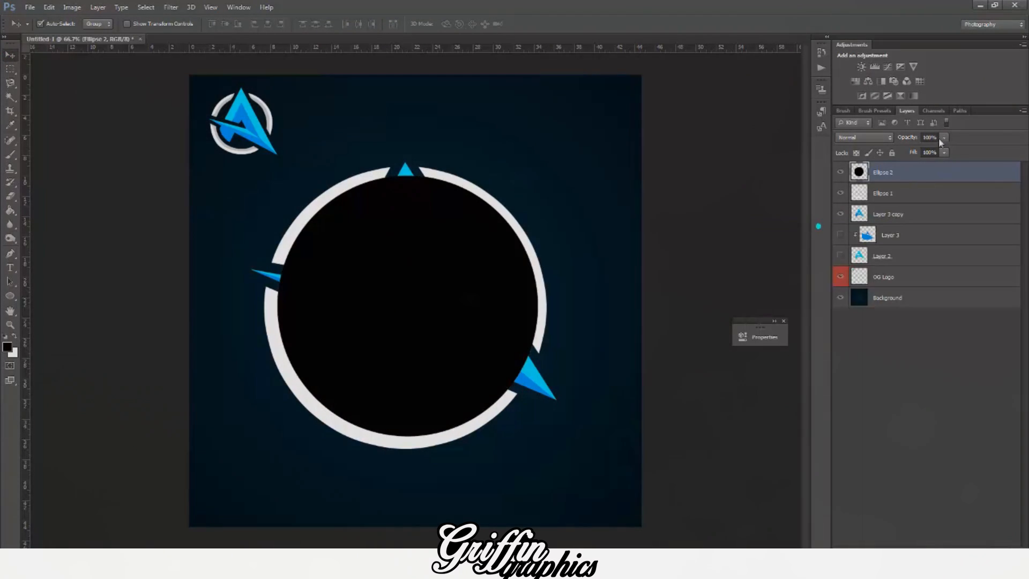
pyautogui.moveTo(922, 146); pyautogui.dragTo(908, 157)
# Step: Scale Ellipse 2 to about 102.5% so it overlaps the ring's inner edge, apply the transformation, and centre it in the ring
pyautogui.hotkey('ctrl', 't')
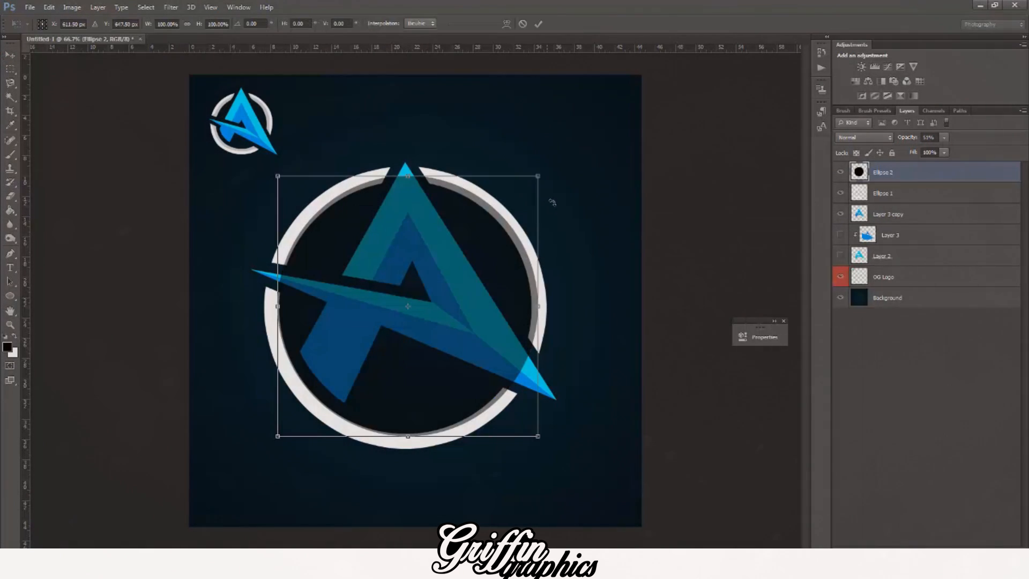
pyautogui.moveTo(540, 177); pyautogui.dragTo(543, 171)
pyautogui.moveTo(493, 212); pyautogui.dragTo(490, 215)
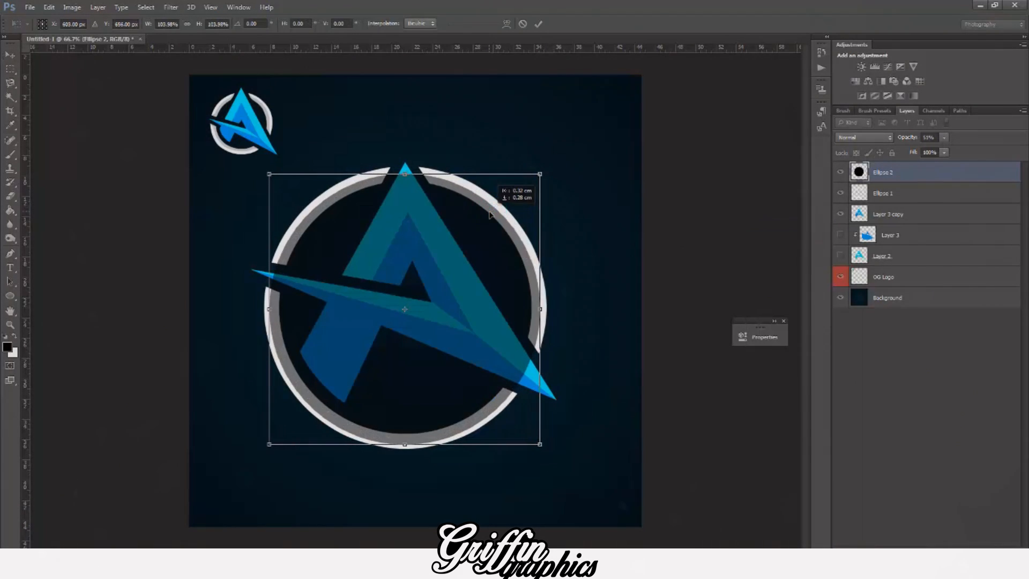
pyautogui.moveTo(545, 177); pyautogui.dragTo(542, 180)
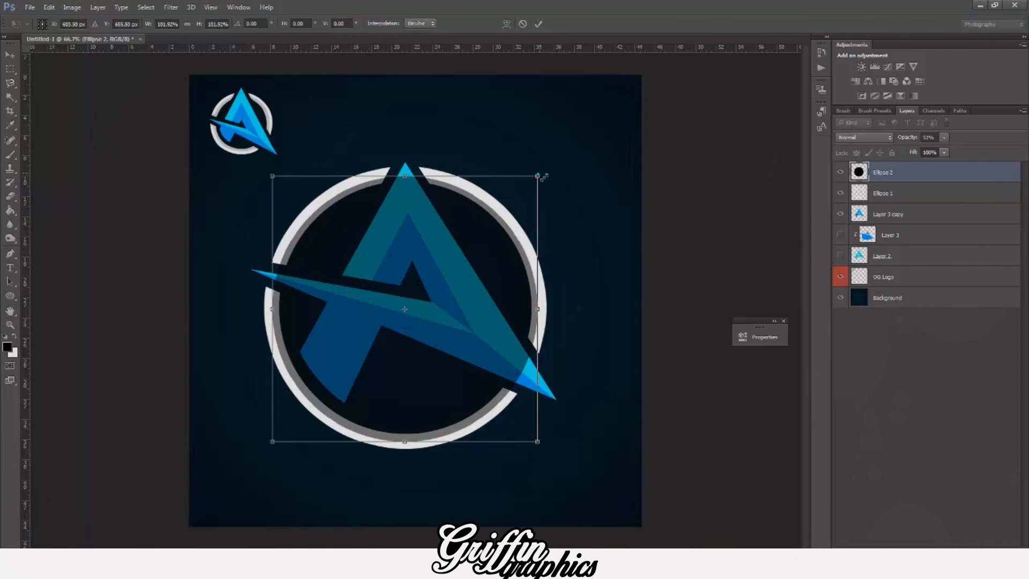
pyautogui.moveTo(543, 176); pyautogui.dragTo(545, 173)
pyautogui.moveTo(456, 250); pyautogui.dragTo(458, 249)
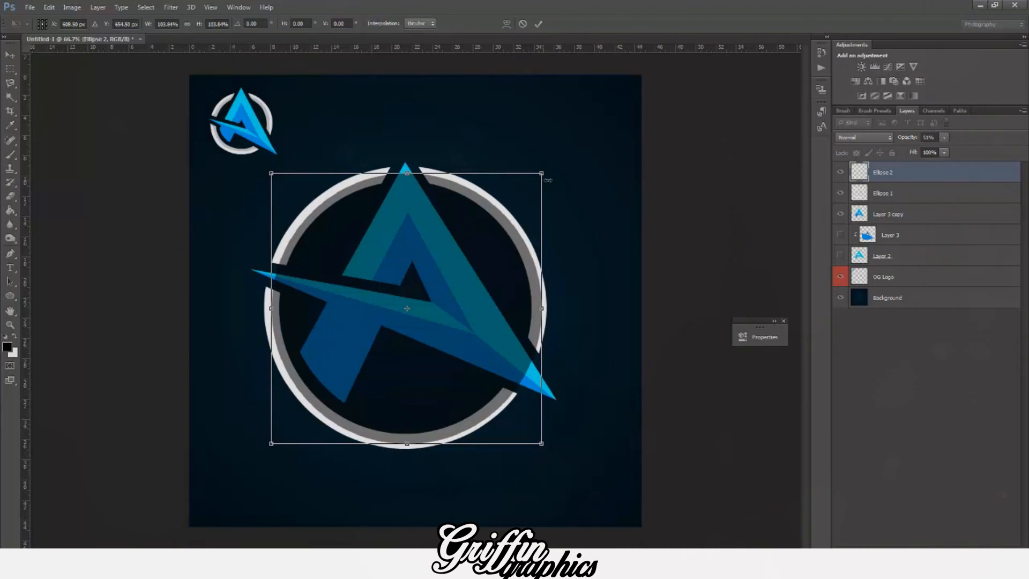
pyautogui.moveTo(543, 179); pyautogui.dragTo(542, 179)
pyautogui.click(10, 55)
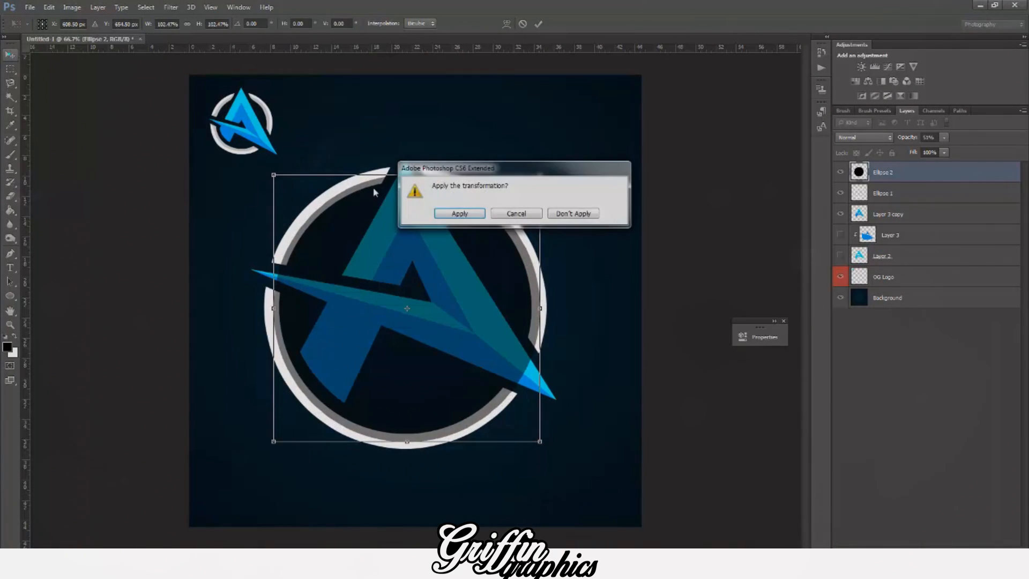
pyautogui.click(454, 213)
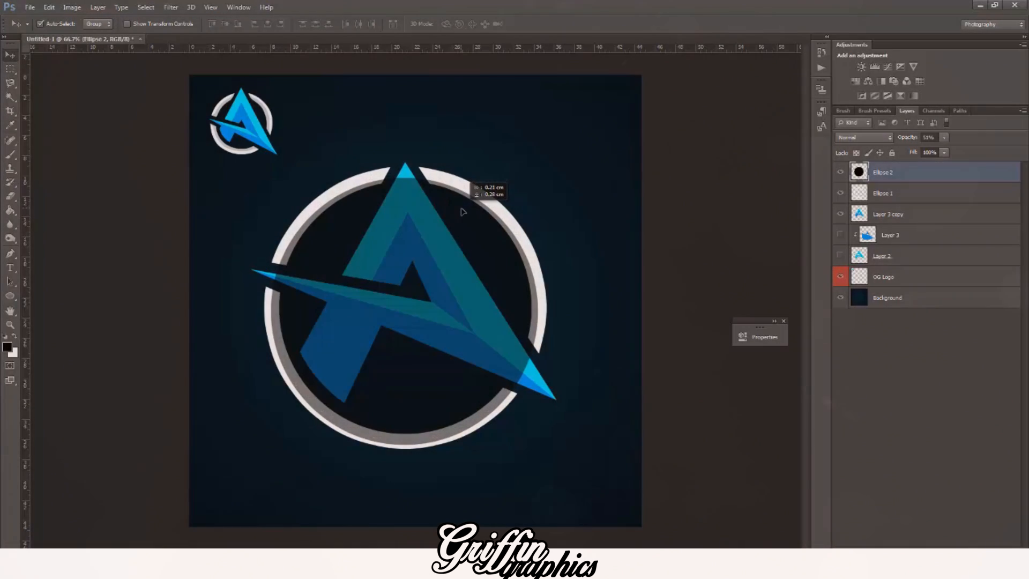
pyautogui.moveTo(464, 212); pyautogui.dragTo(464, 209)
# Step: Clip Ellipse 2 to the Ellipse 1 ring and lower its opacity to 29%
pyautogui.rightClick(923, 178)
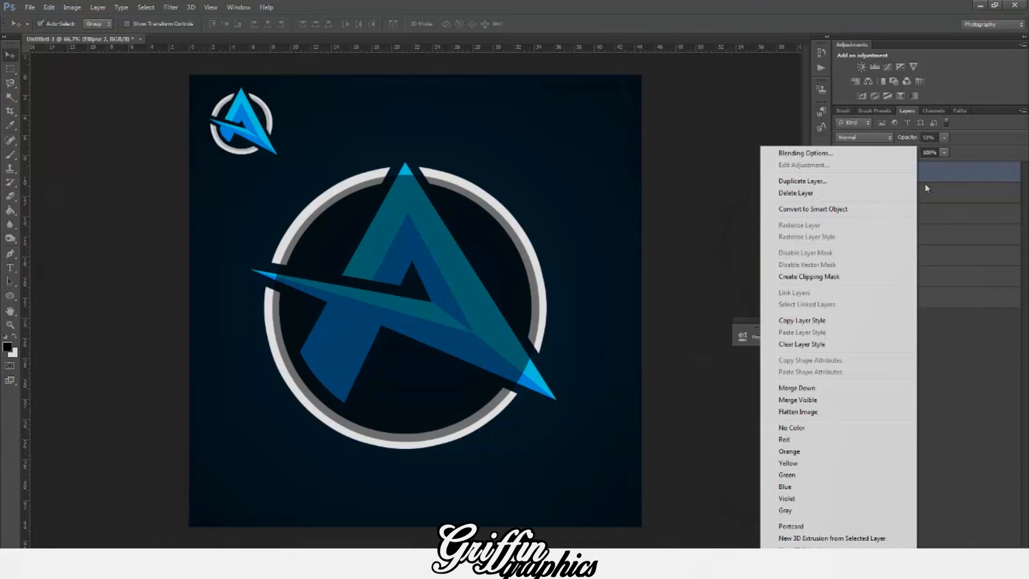
pyautogui.click(931, 160)
pyautogui.rightClick(907, 173)
pyautogui.click(802, 276)
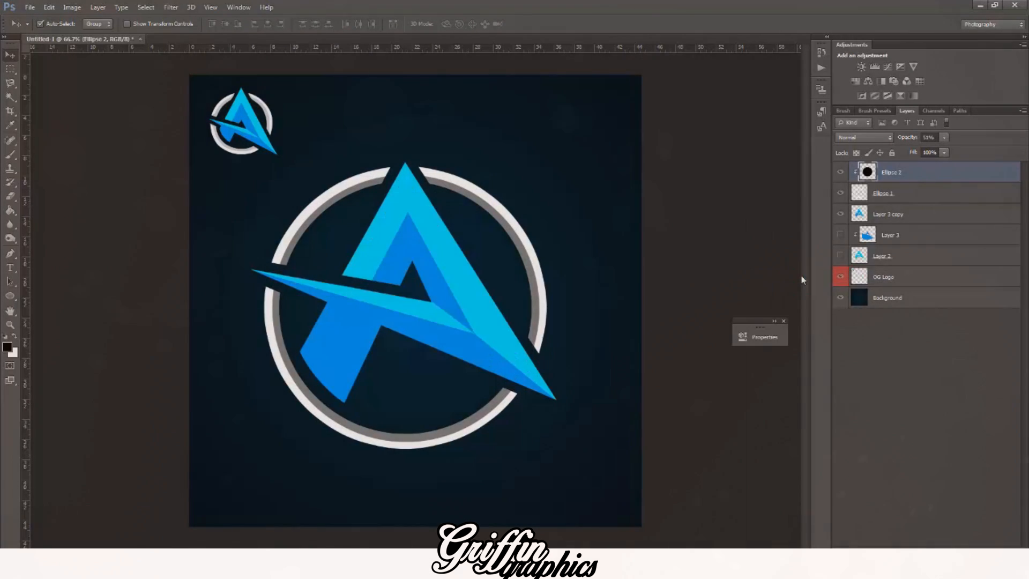
pyautogui.moveTo(944, 139); pyautogui.dragTo(932, 155)
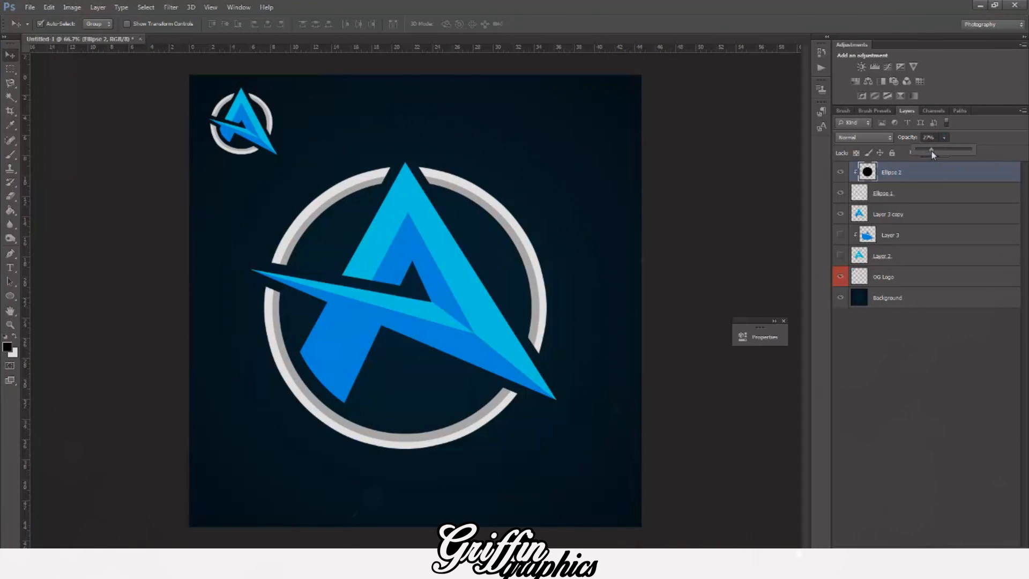
pyautogui.hotkey('ctrl', '-')
pyautogui.hotkey('ctrl', '-')
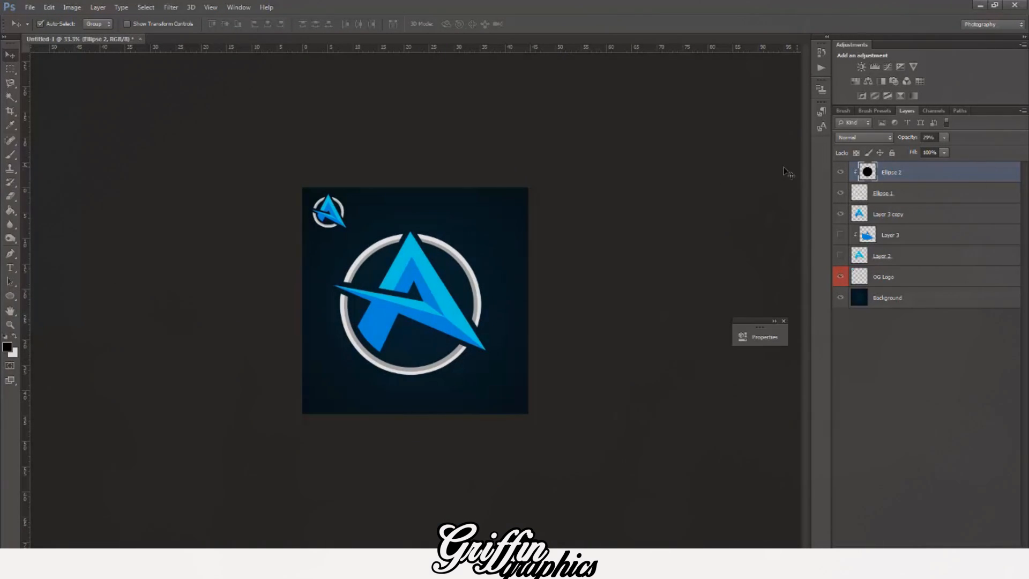
# Step: Add a Hue/Saturation adjustment above Layer 3 copy and clip it to that layer
pyautogui.click(15, 57)
pyautogui.click(452, 298)
pyautogui.hotkey('ctrl', '+')
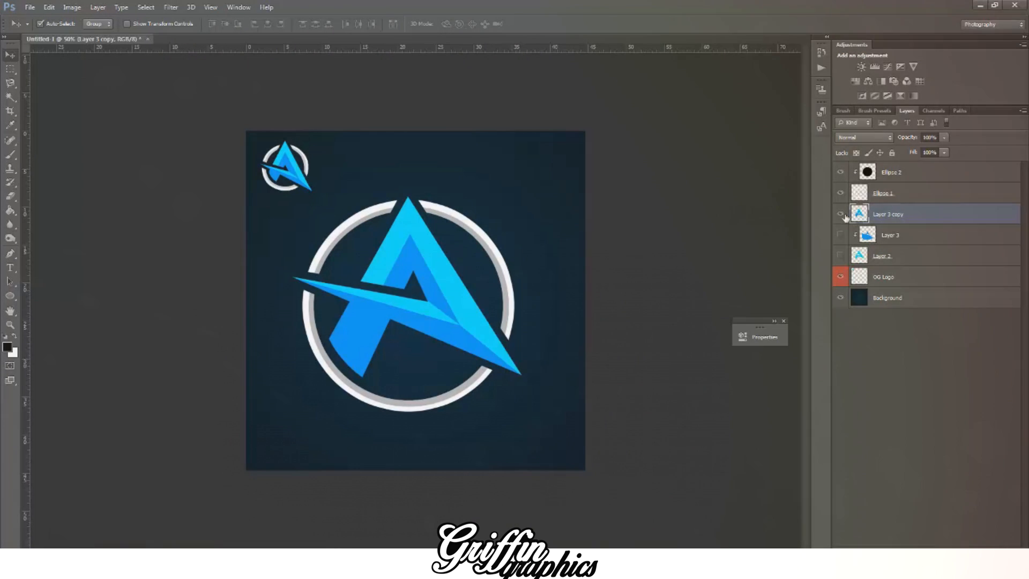
pyautogui.click(841, 214)
pyautogui.click(841, 214)
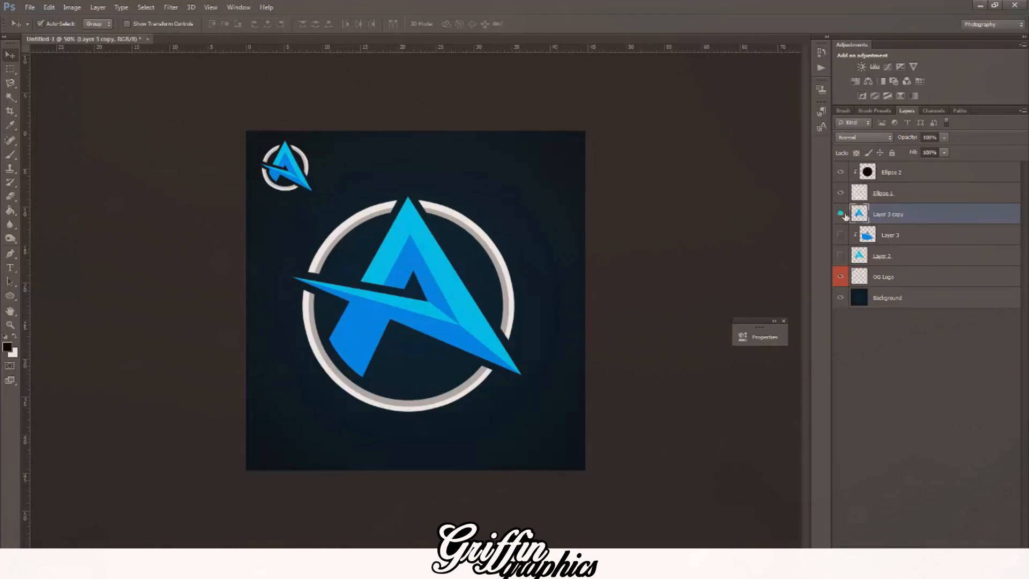
pyautogui.click(977, 29)
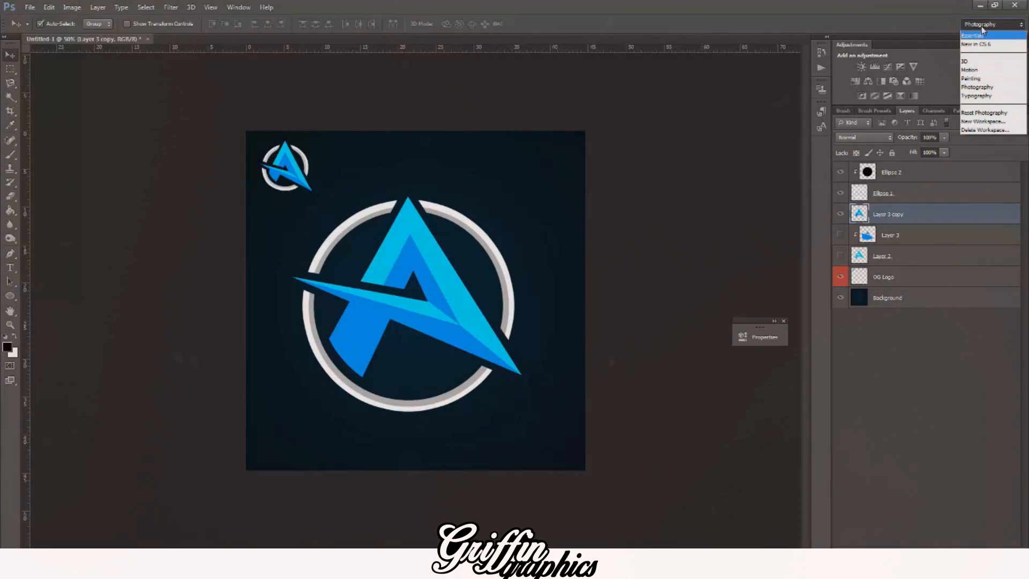
pyautogui.click(981, 25)
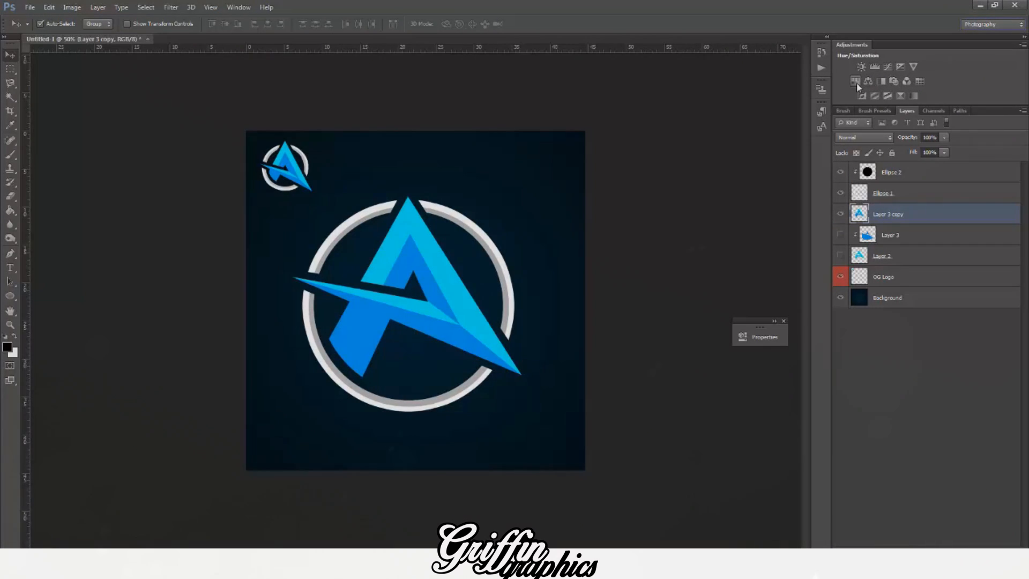
pyautogui.click(856, 81)
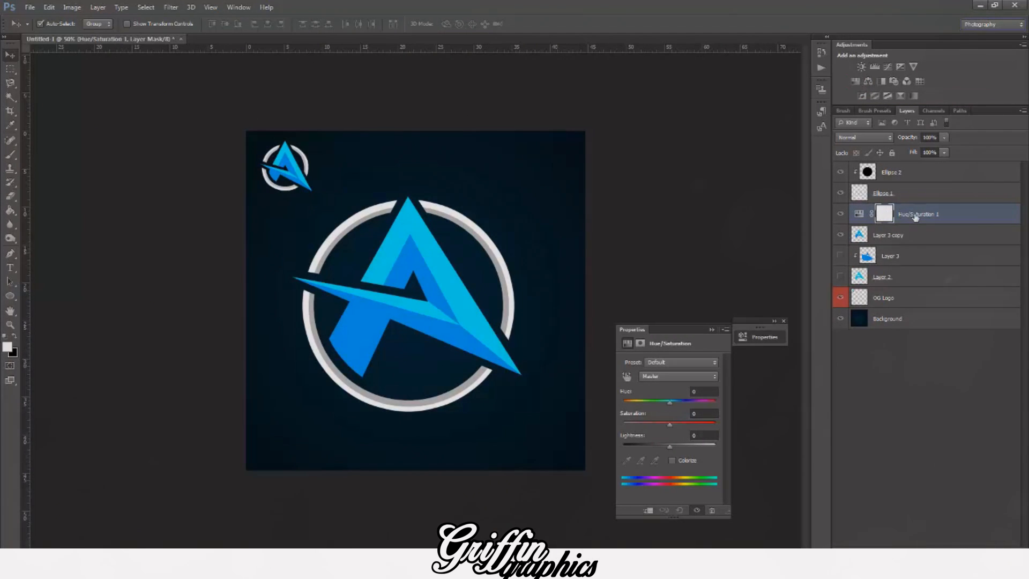
pyautogui.moveTo(669, 402)
pyautogui.mouseDown()
pyautogui.moveTo(695, 400)
pyautogui.moveTo(671, 400)
pyautogui.mouseUp()
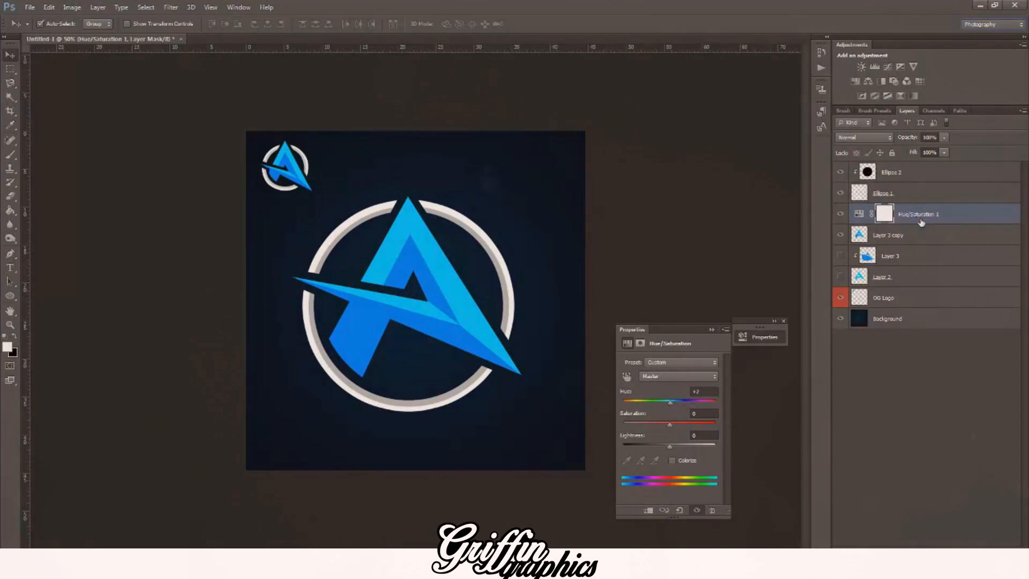
pyautogui.rightClick(916, 215)
pyautogui.click(819, 284)
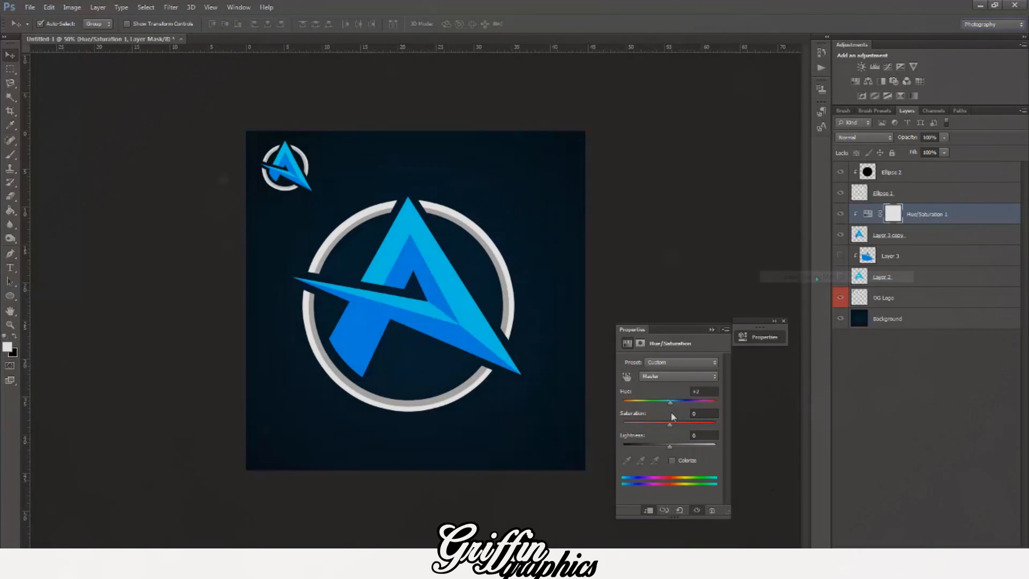
# Step: Try green and orange colour variants of the letter A by shifting the adjustment's hue as far as +180
pyautogui.moveTo(670, 402); pyautogui.dragTo(645, 412)
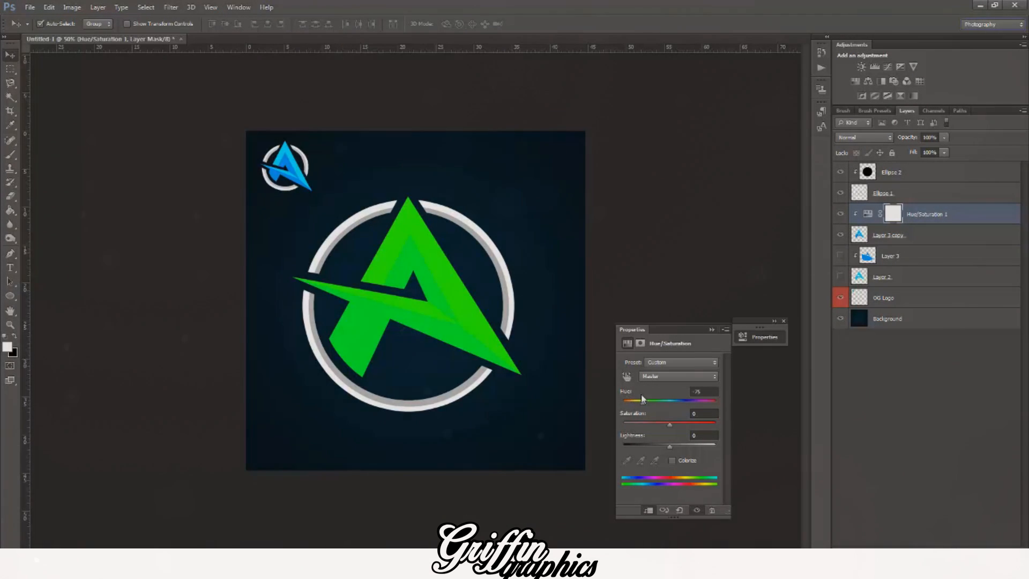
pyautogui.moveTo(641, 395); pyautogui.dragTo(647, 404)
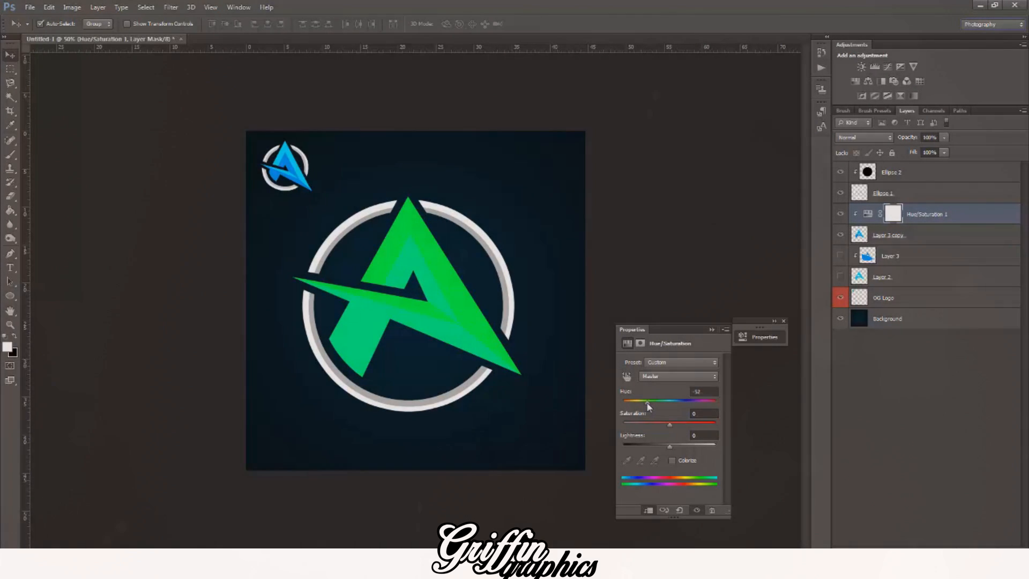
pyautogui.moveTo(647, 403); pyautogui.dragTo(716, 399)
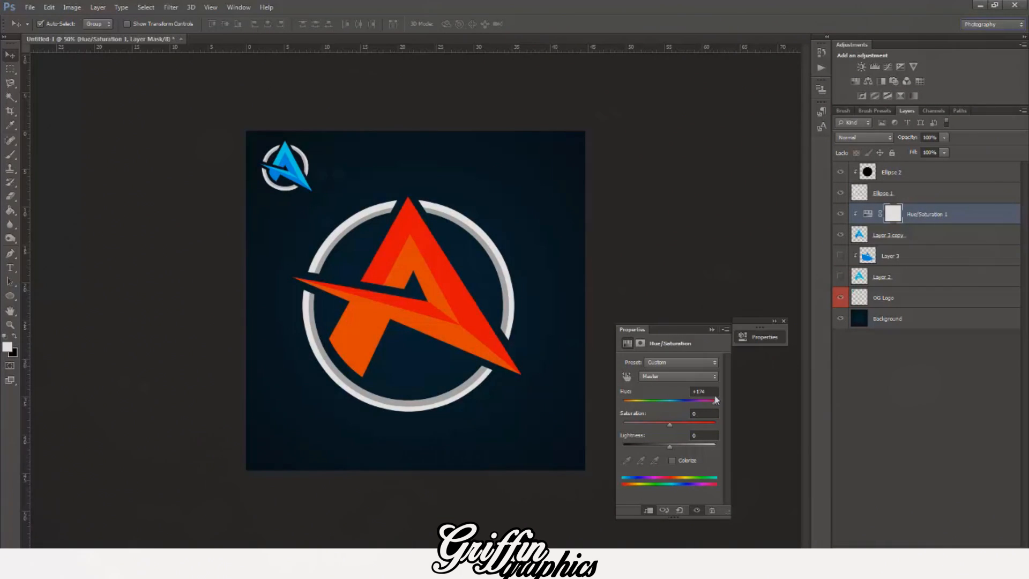
pyautogui.moveTo(716, 399); pyautogui.dragTo(721, 397)
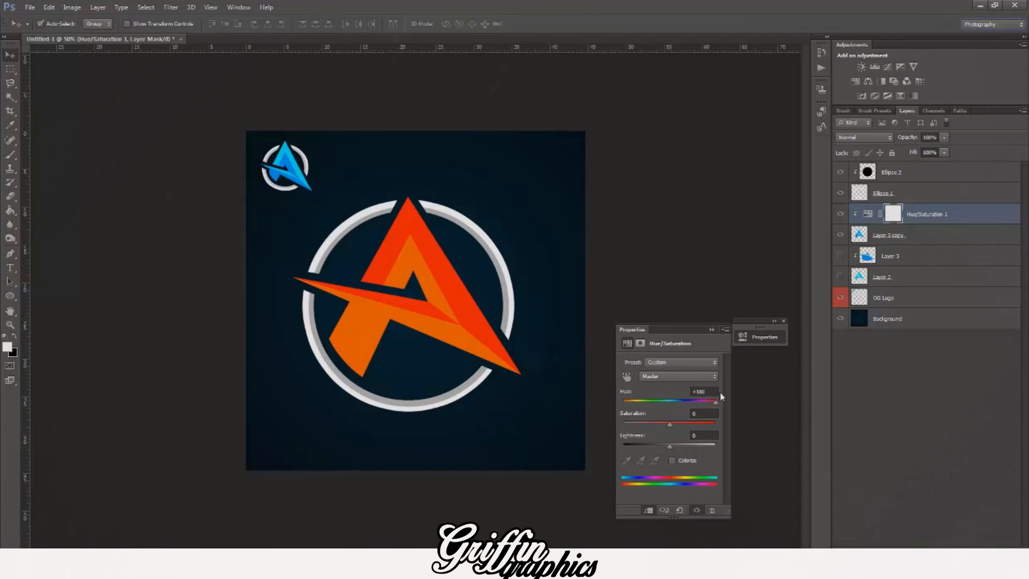
# Step: Set the adjustment's hue slightly below zero for a more cyan blue letter A and collapse its settings
pyautogui.moveTo(719, 397); pyautogui.dragTo(669, 403)
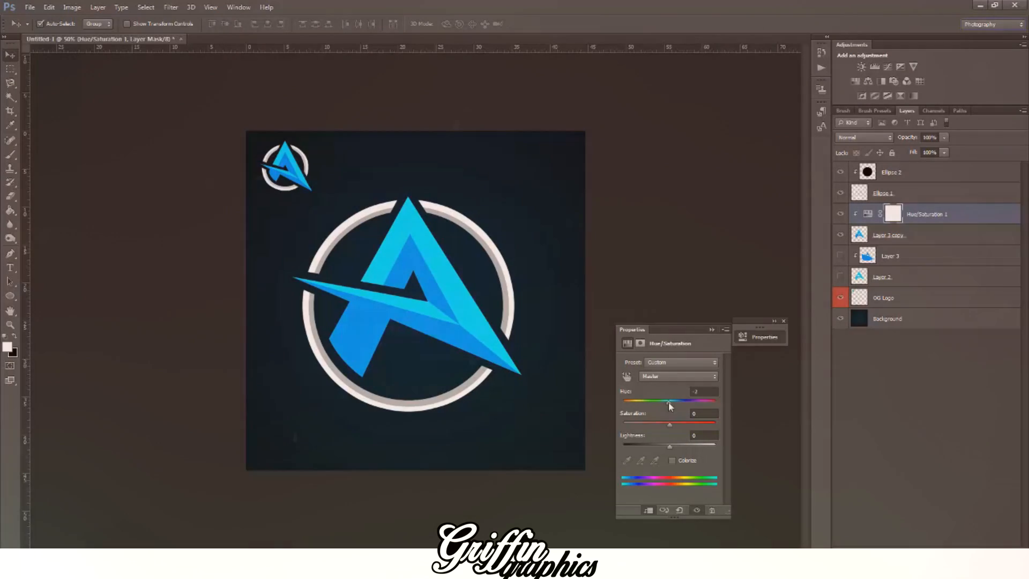
pyautogui.click(712, 331)
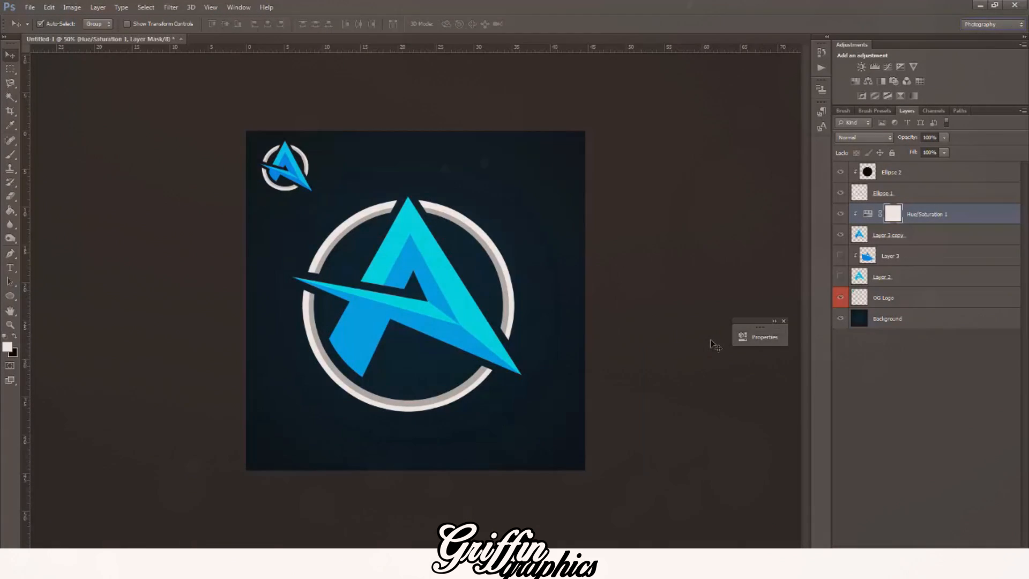
pyautogui.hotkey('ctrl', '-')
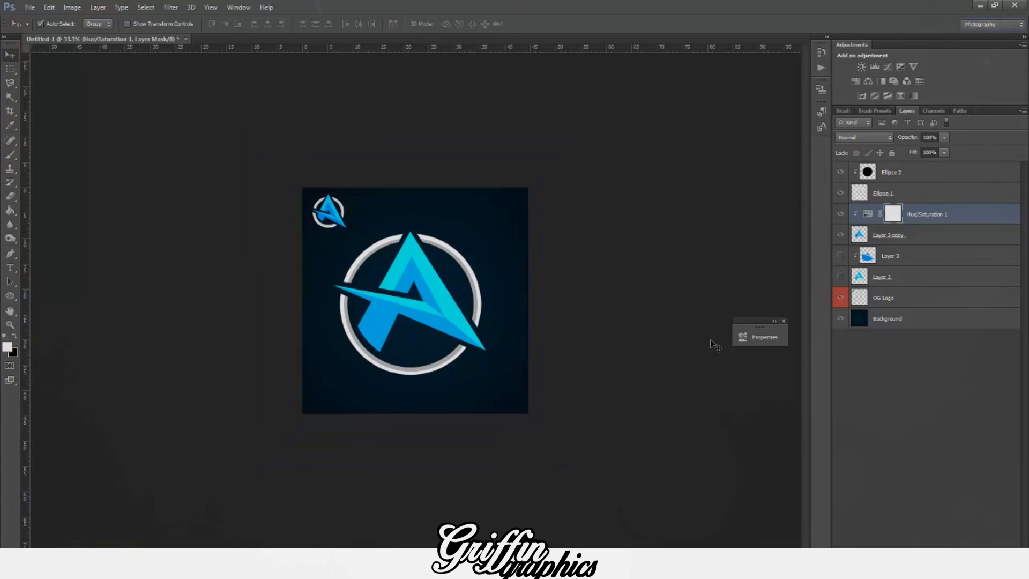